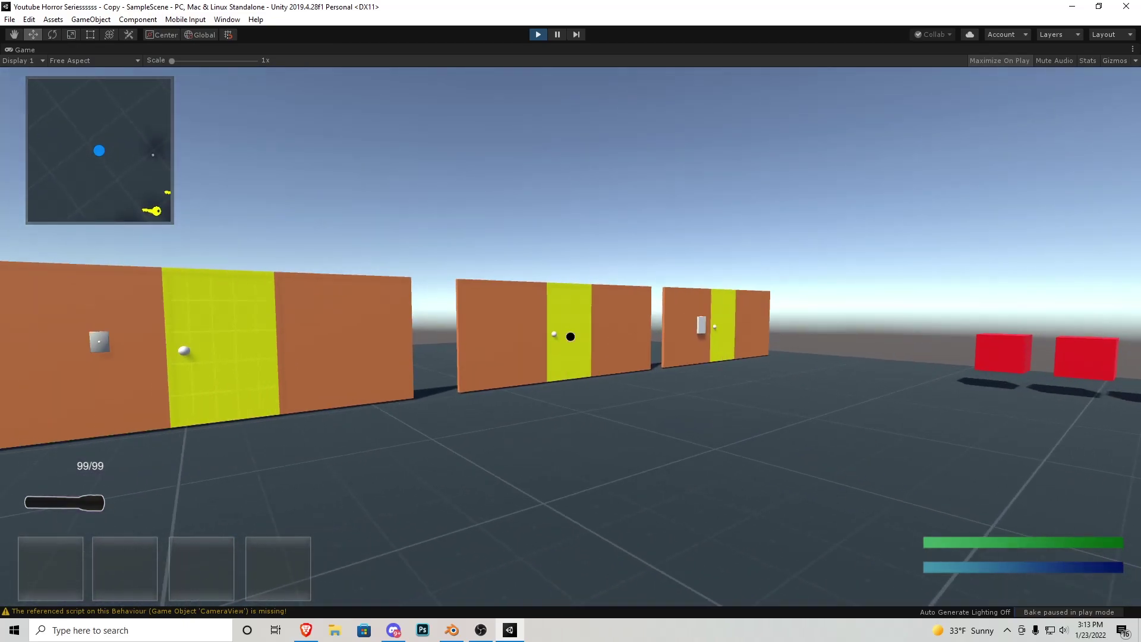
# Play-test the handheld night-vision camera, lighter and candle interaction in the running game, and stop play mode.
pyautogui.press('s')
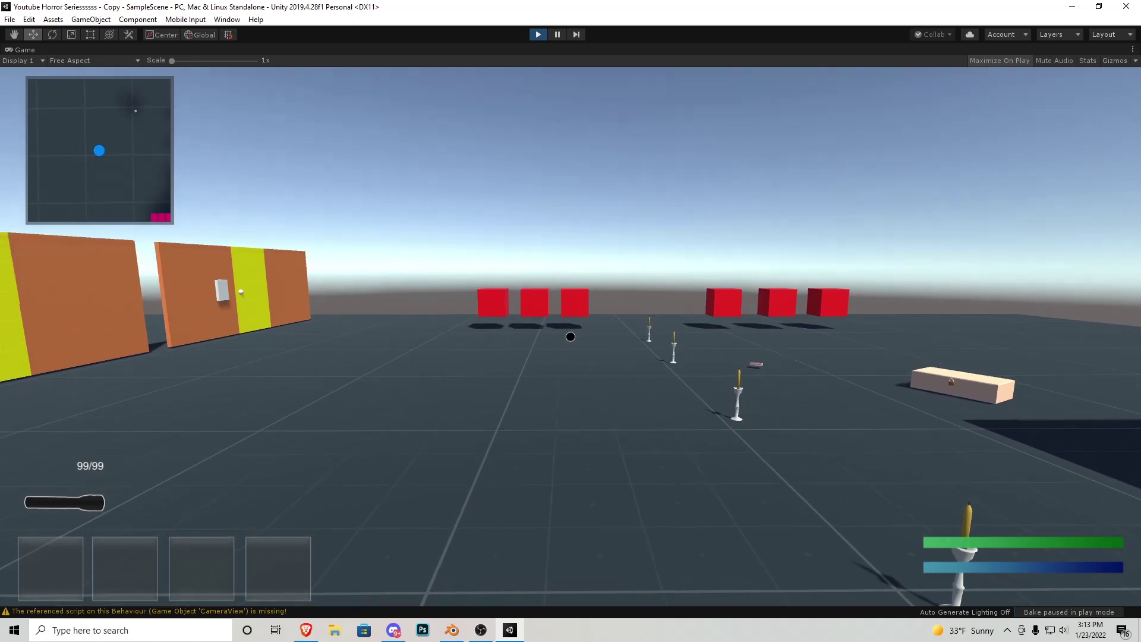
pyautogui.press('c')
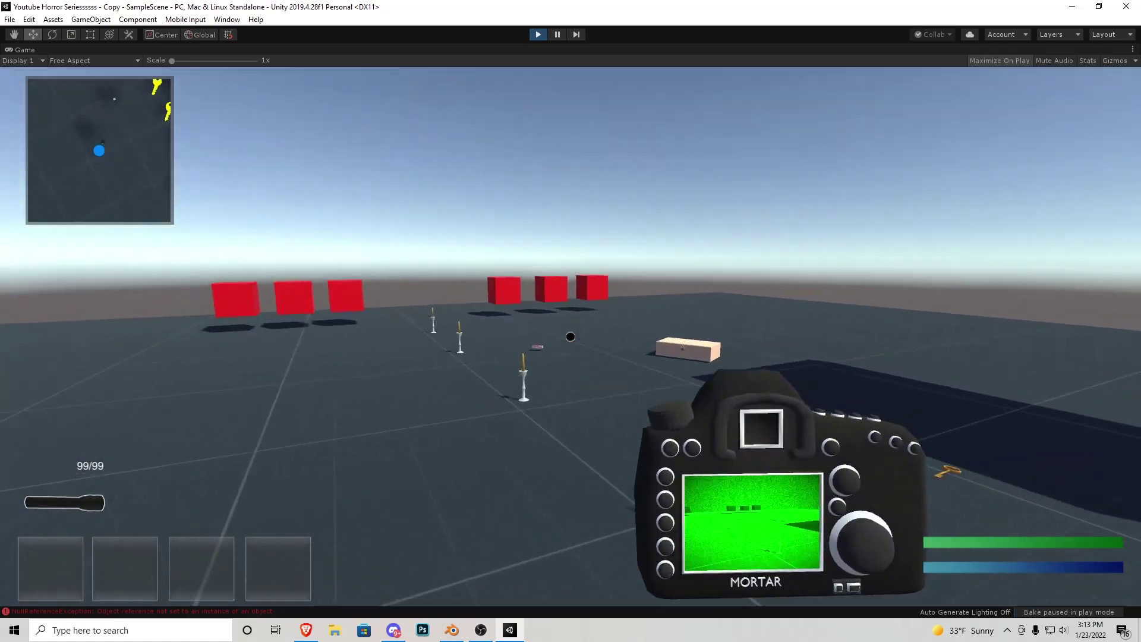
pyautogui.press('c')
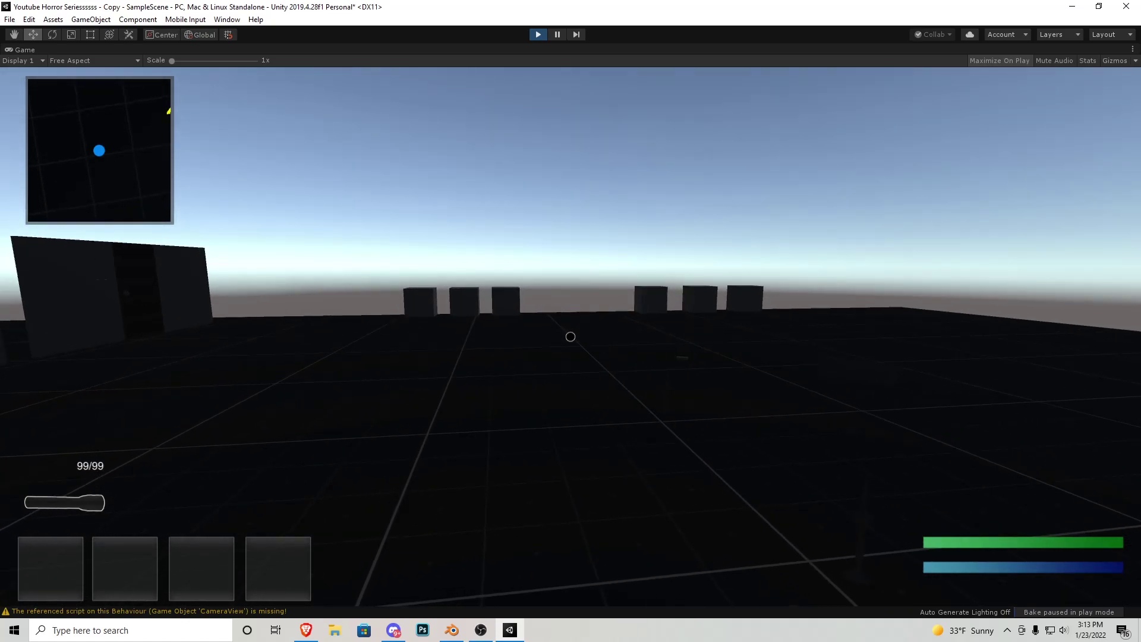
pyautogui.press('f')
pyautogui.press('f')
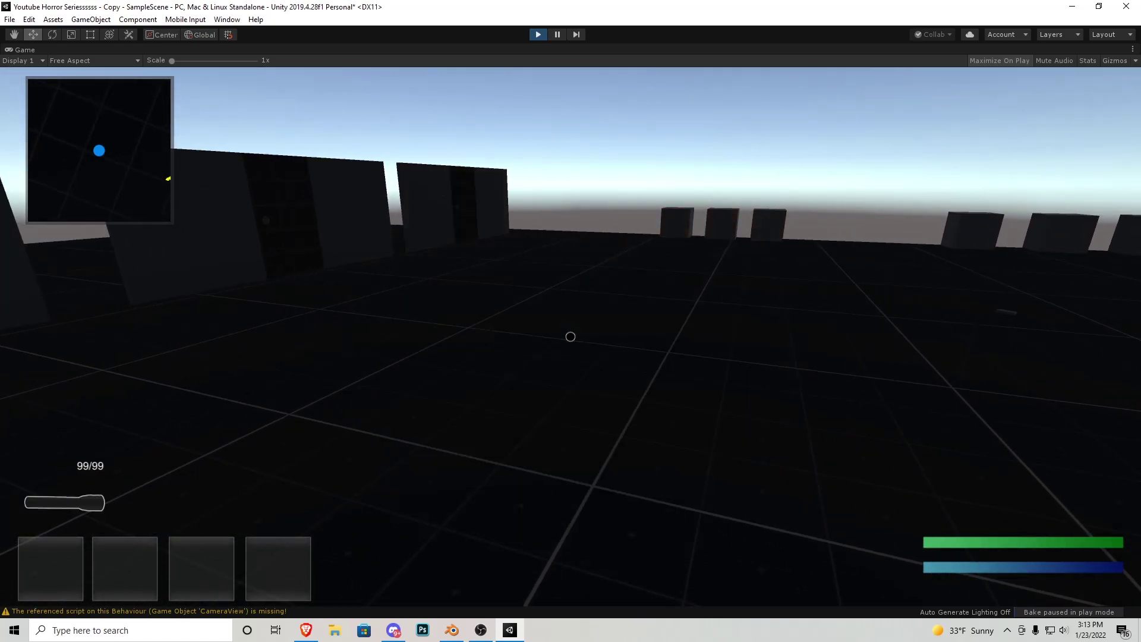
pyautogui.scroll(-1, 570, 336)
pyautogui.scroll(-1, 570, 336)
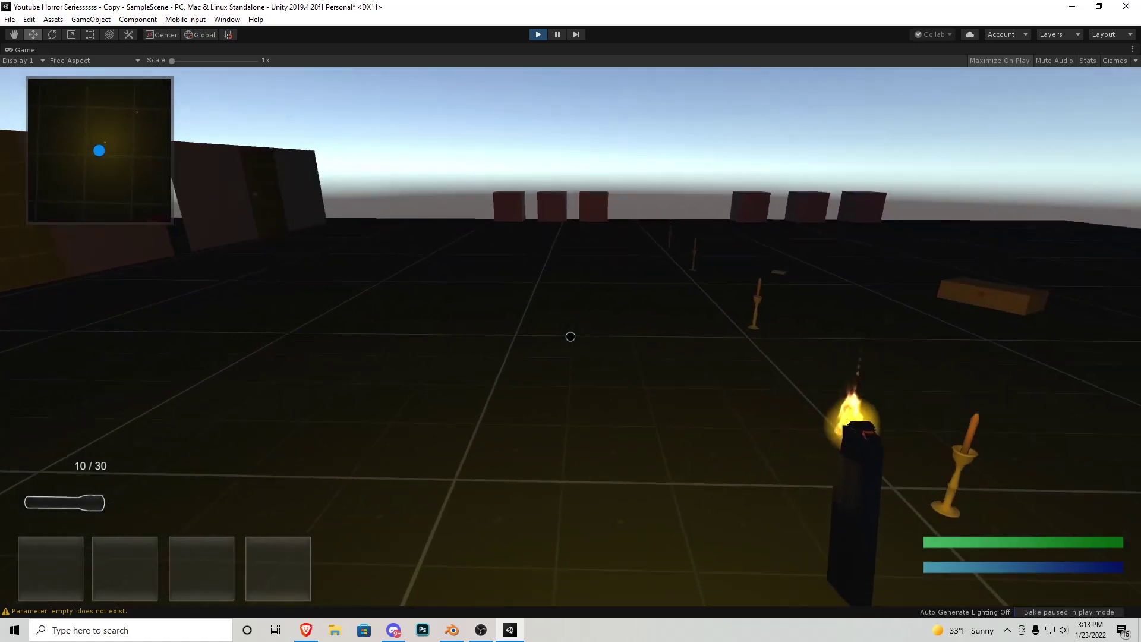
pyautogui.scroll(-1, 570, 337)
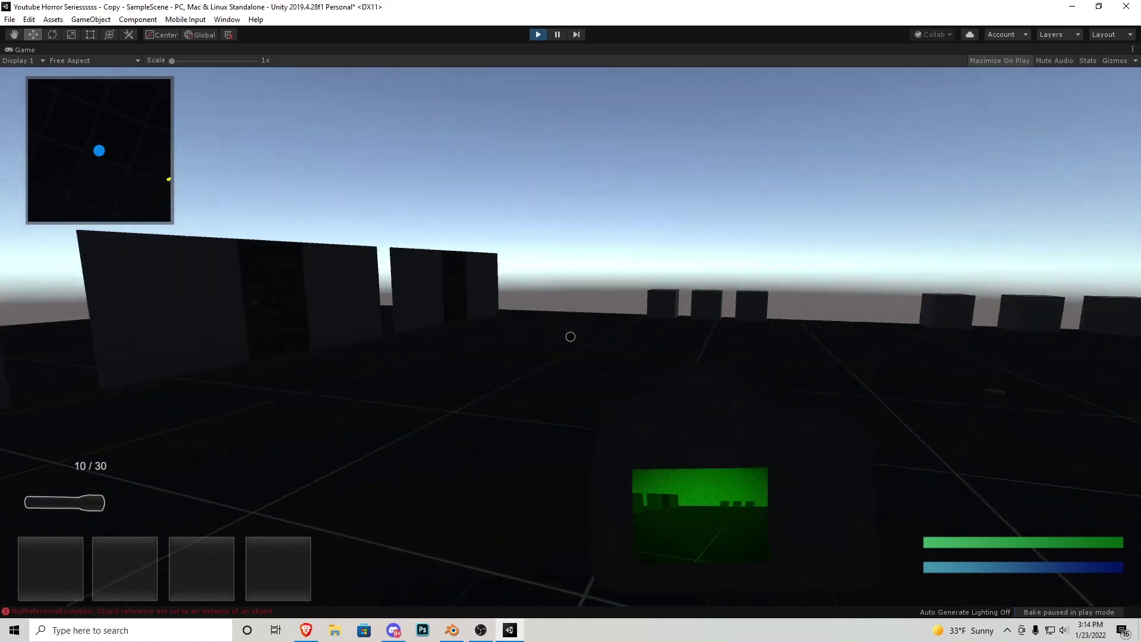
pyautogui.press('w')
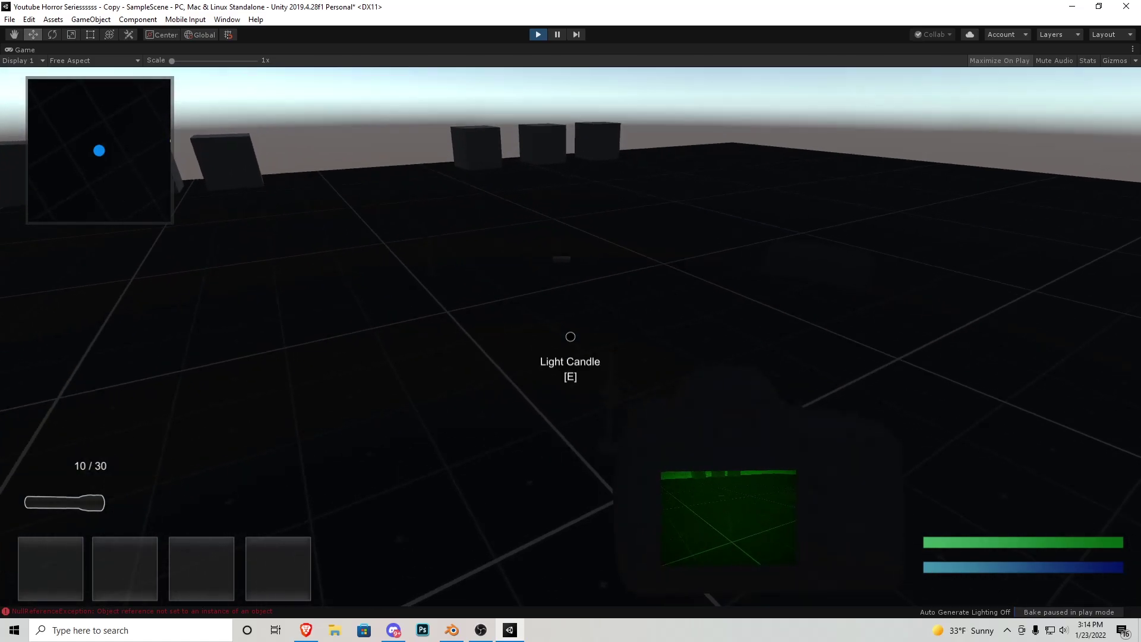
pyautogui.press('w')
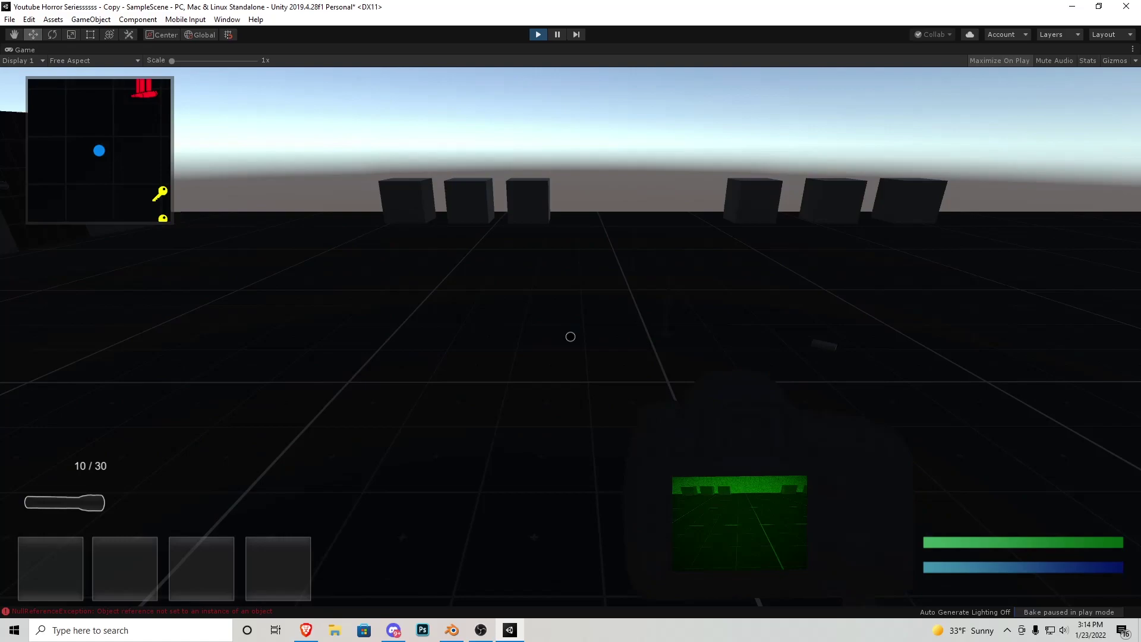
pyautogui.press('w')
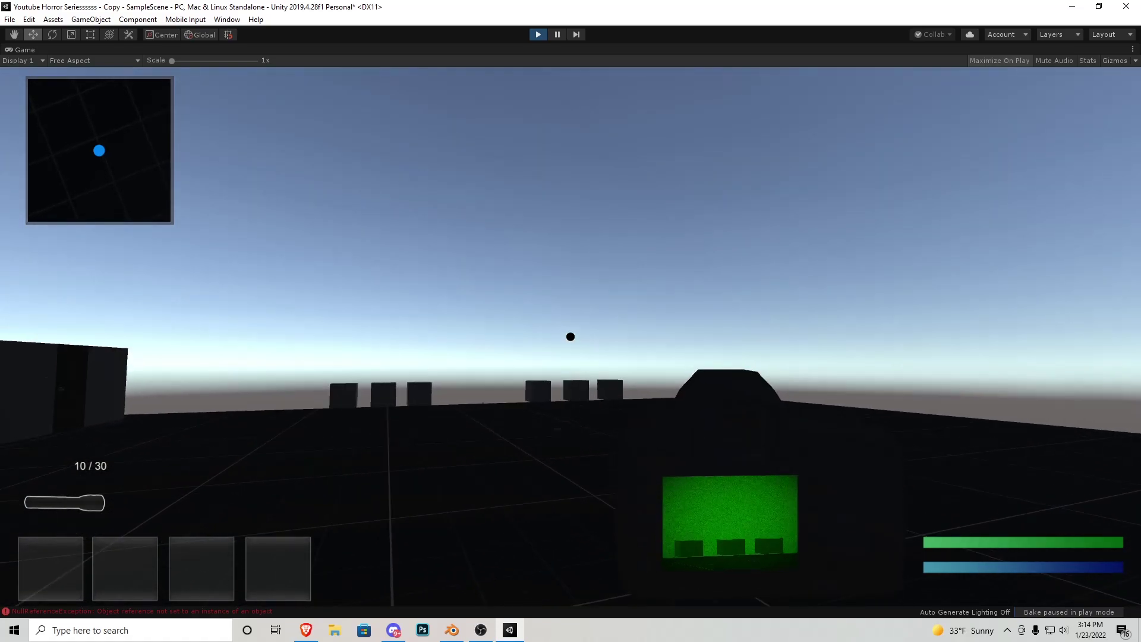
pyautogui.hotkey('ctrl', 'p')
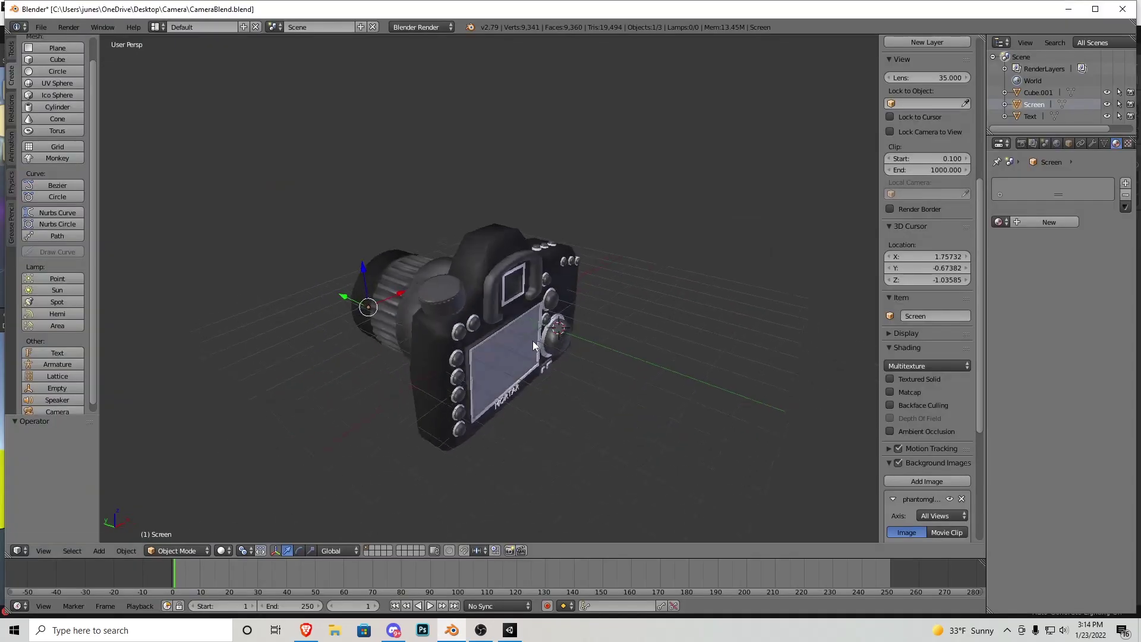
# View the camera model's rear screen in Blender and switch back to Unity.
pyautogui.moveTo(532, 341); pyautogui.dragTo(502, 330, button='middle')
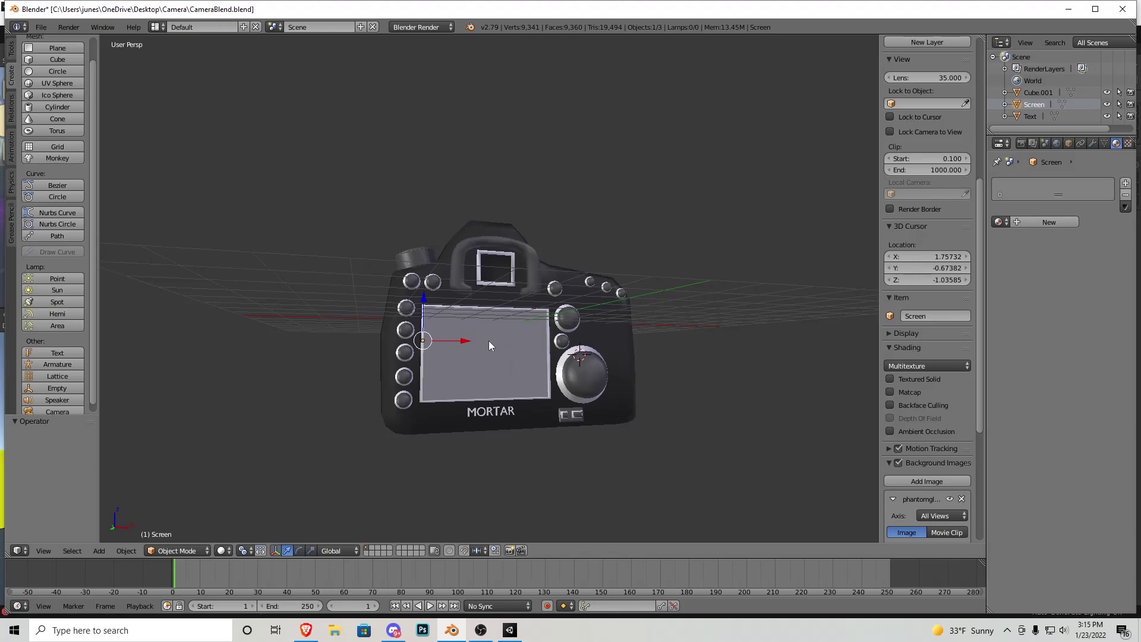
pyautogui.hotkey('alt', 'Tab')
# Place the CameraFBX model in the scene, scaled to about 0.0708, rotated -180.006 on Y and positioned at 3.09, 2.52, 2.9605.
pyautogui.moveTo(884, 117); pyautogui.dragTo(438, 224)
pyautogui.press('f')
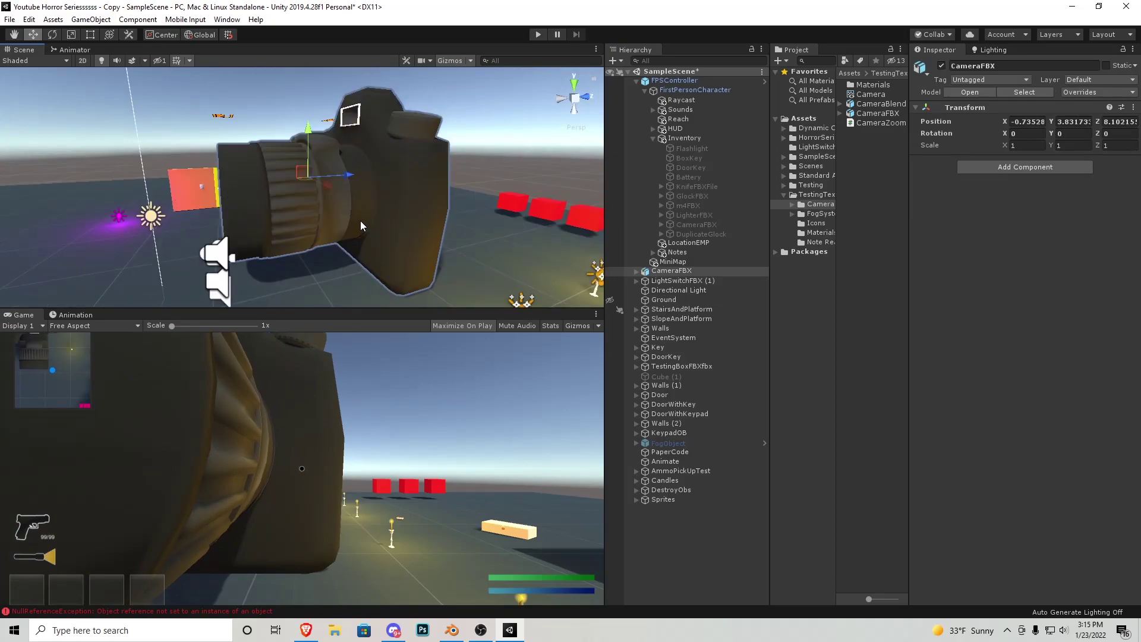
pyautogui.click(74, 37)
pyautogui.moveTo(308, 180); pyautogui.dragTo(284, 181)
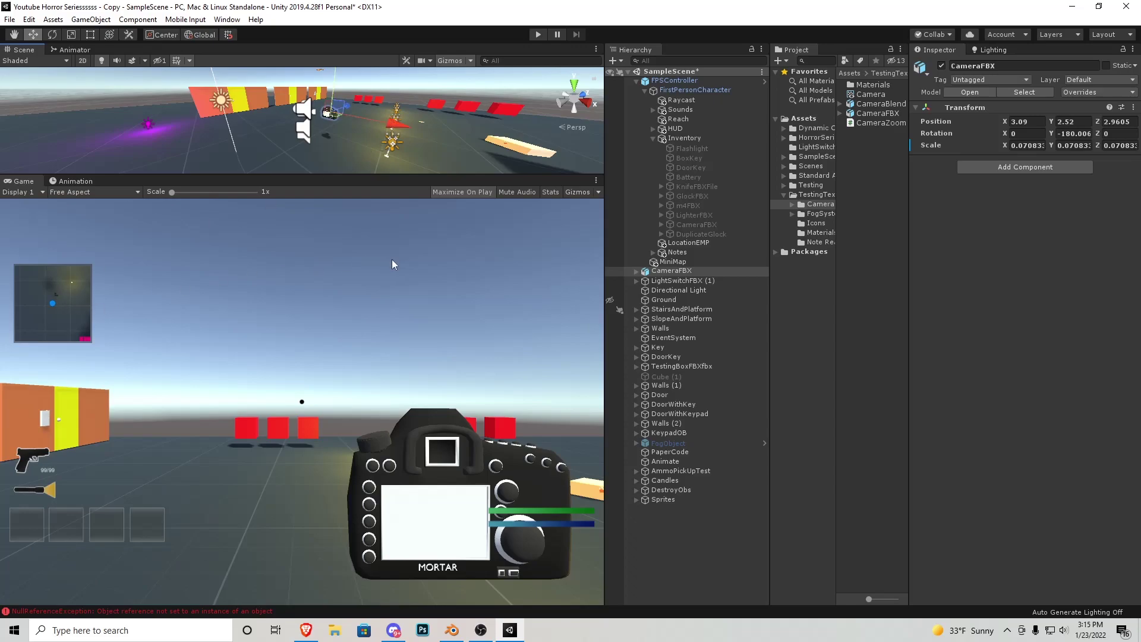
# Make CameraFBX a child of the player's Inventory object and unpack its prefab completely.
pyautogui.moveTo(672, 271); pyautogui.dragTo(696, 241)
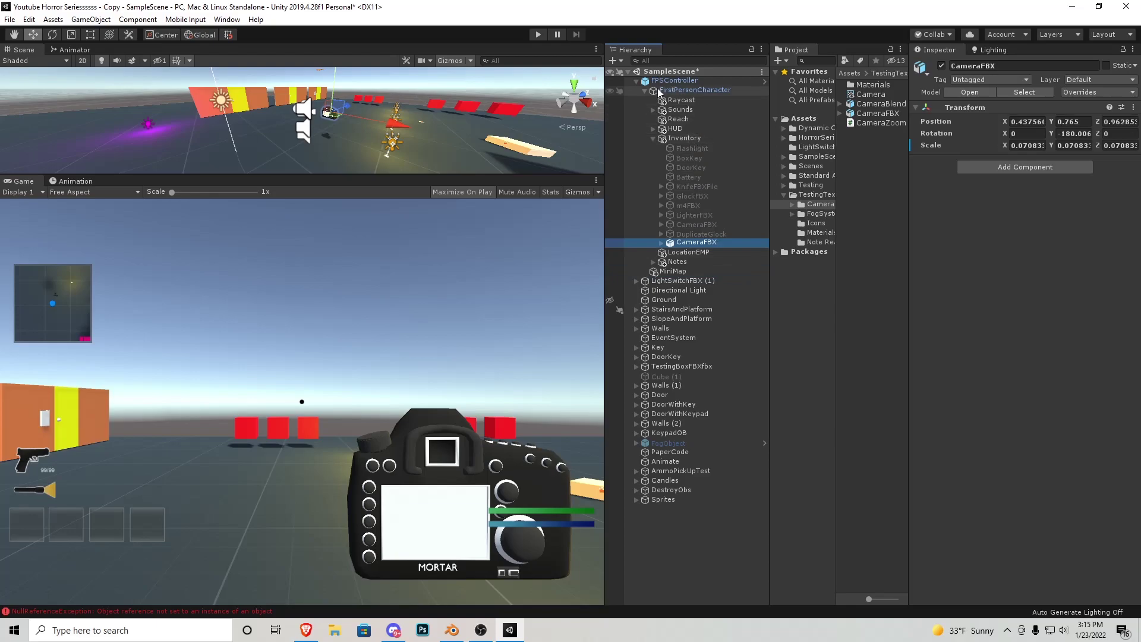
pyautogui.click(662, 243)
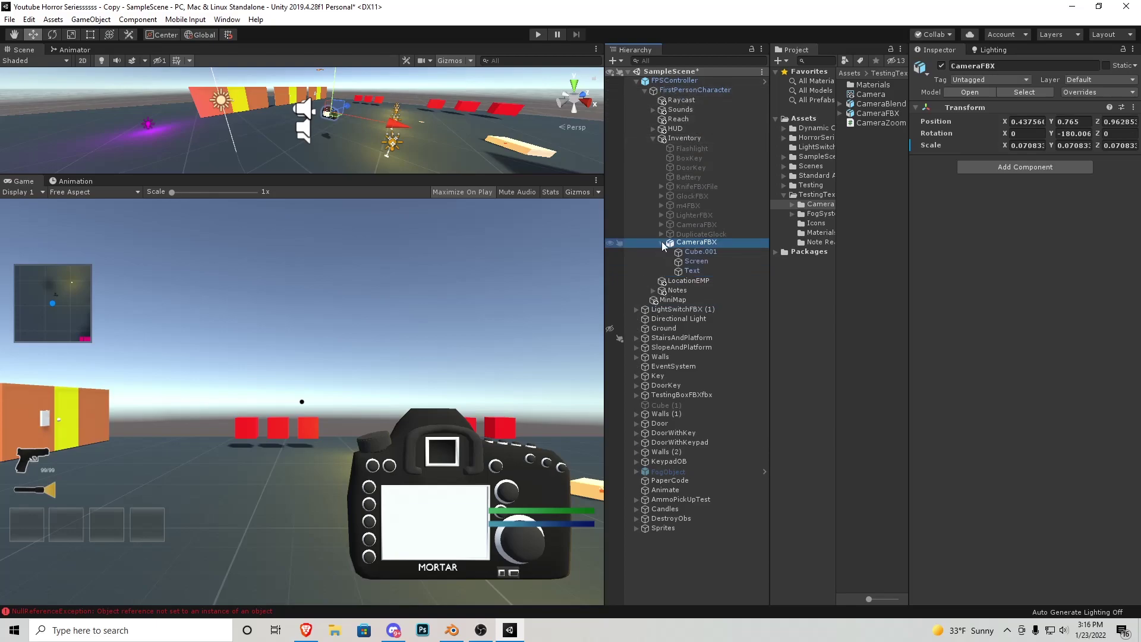
pyautogui.rightClick(700, 246)
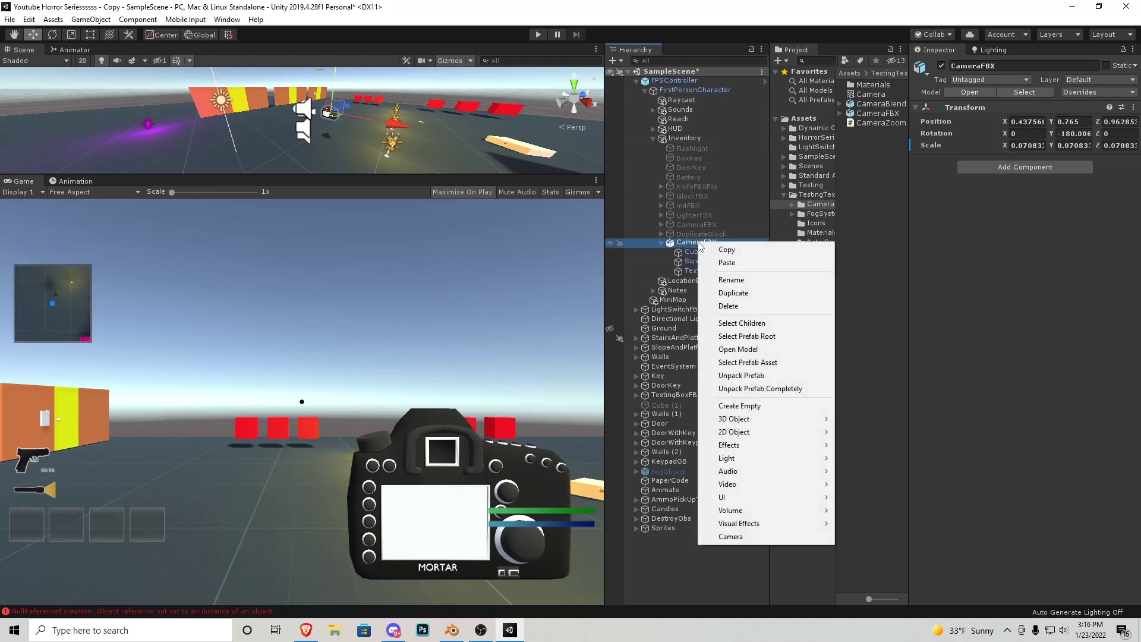
pyautogui.click(748, 389)
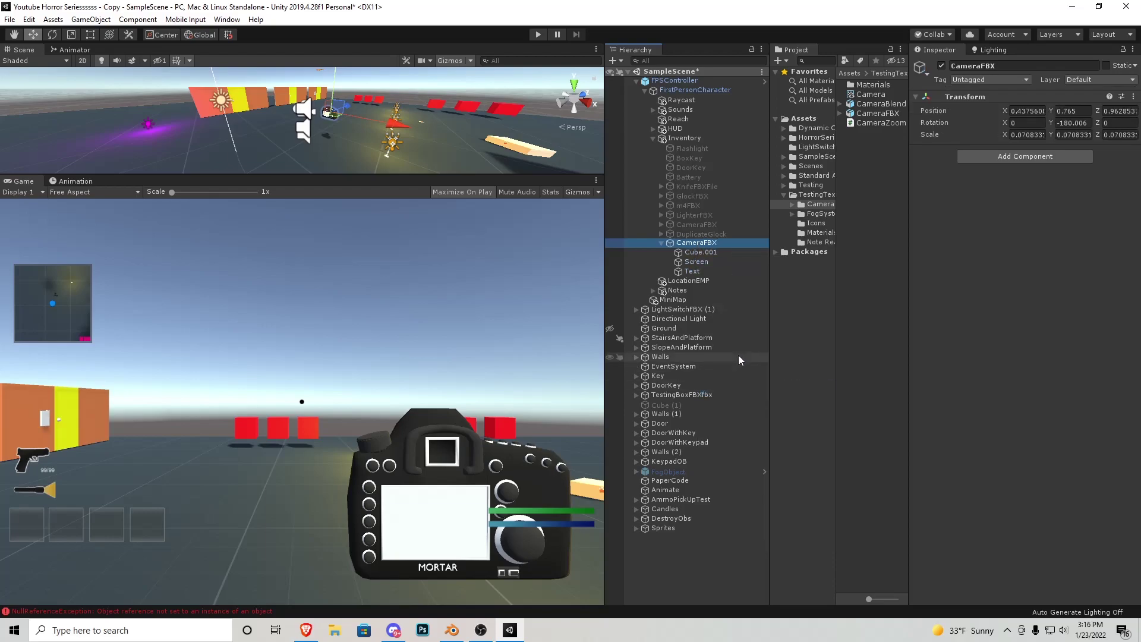
# Assign the camera body mesh Cube.001 to the Camera layer, toggling its visibility to identify it.
pyautogui.click(1083, 81)
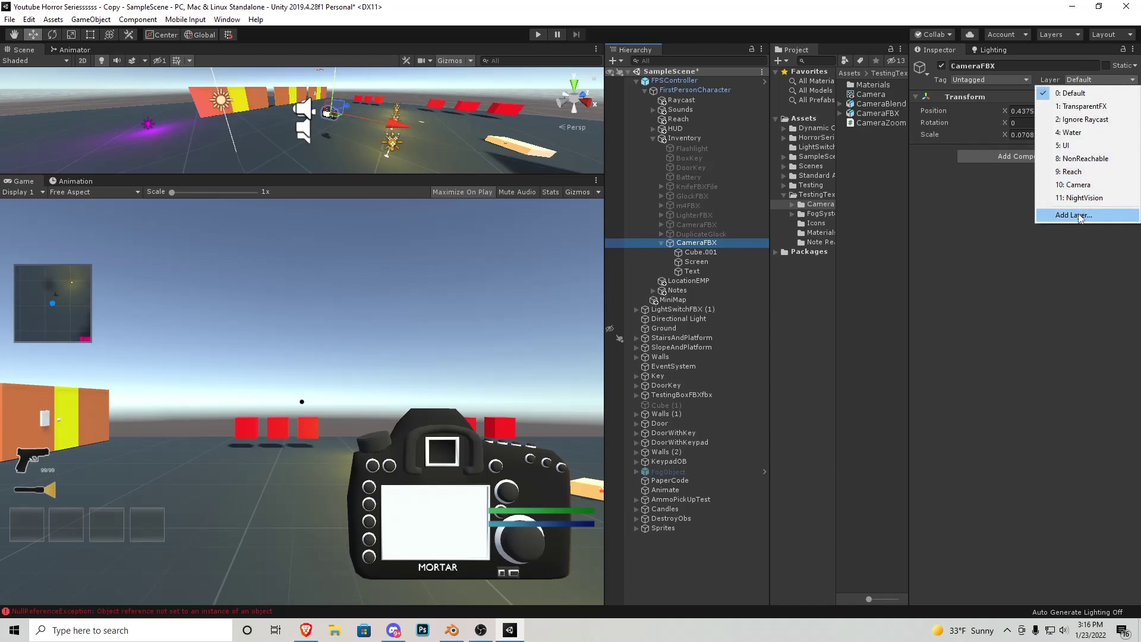
pyautogui.press('Escape')
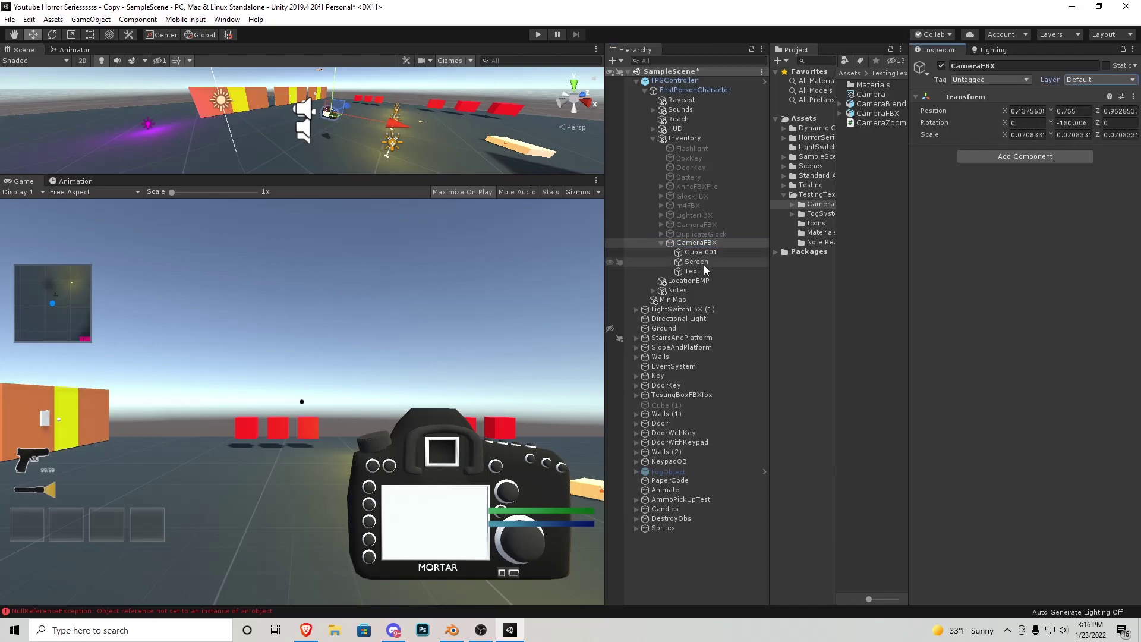
pyautogui.click(719, 254)
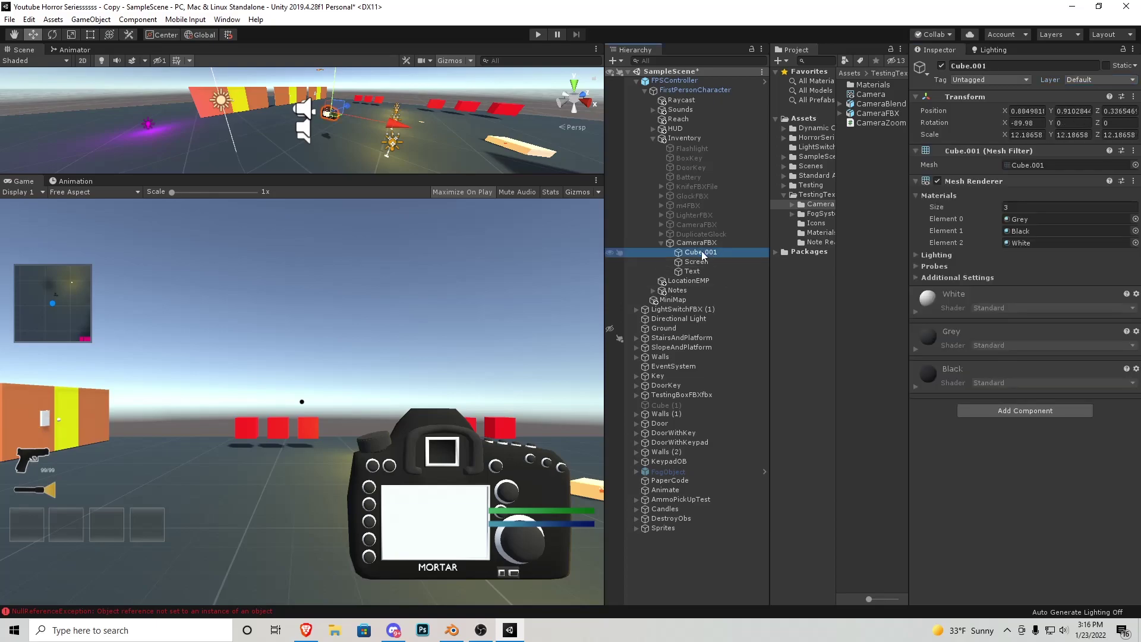
pyautogui.click(942, 66)
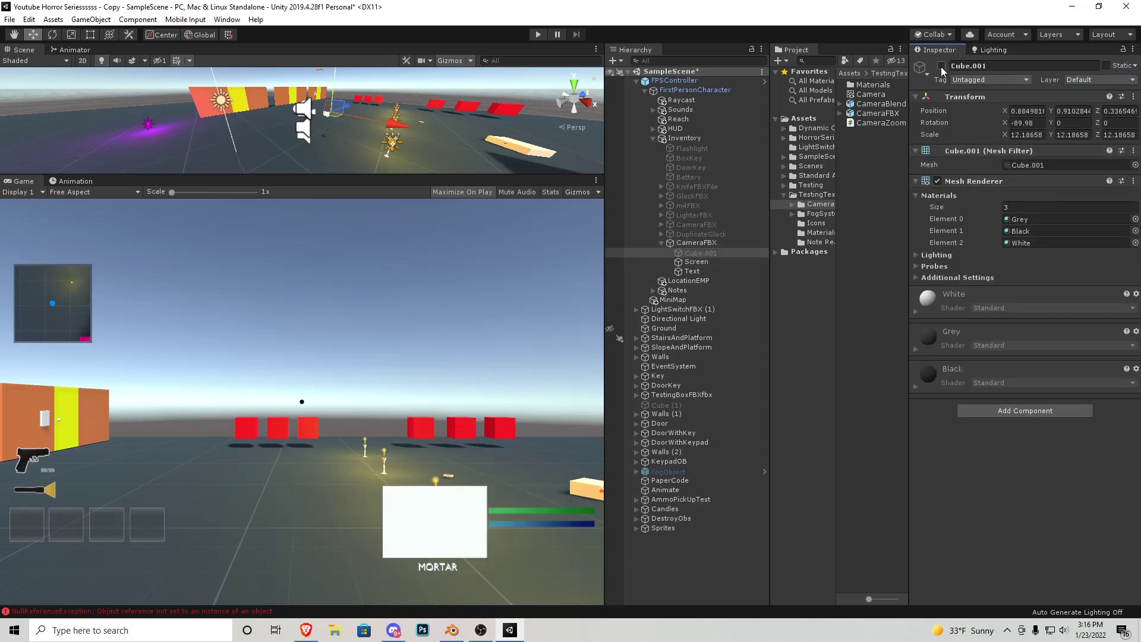
pyautogui.click(941, 66)
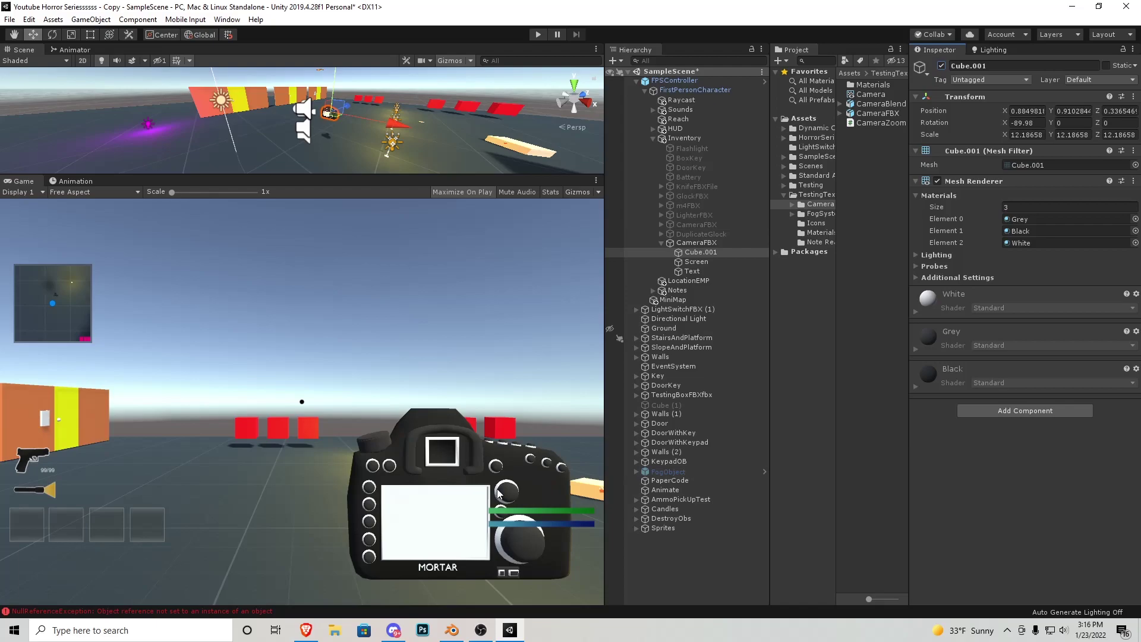
pyautogui.click(1100, 80)
pyautogui.click(1076, 184)
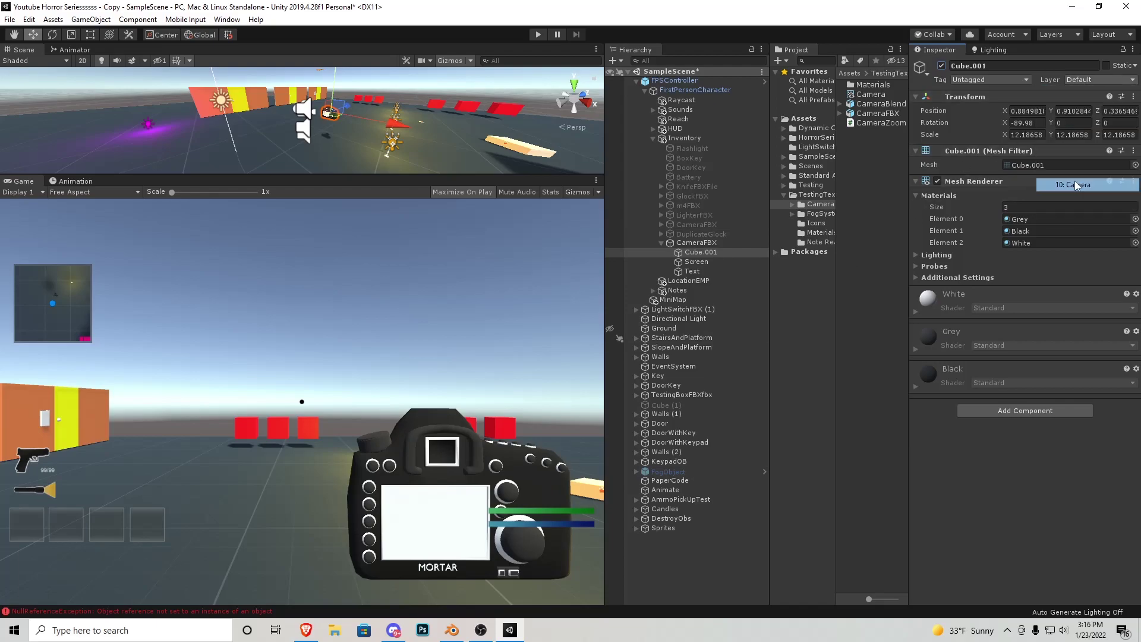
# Assign CameraFBX's Text object to the Camera layer.
pyautogui.click(712, 270)
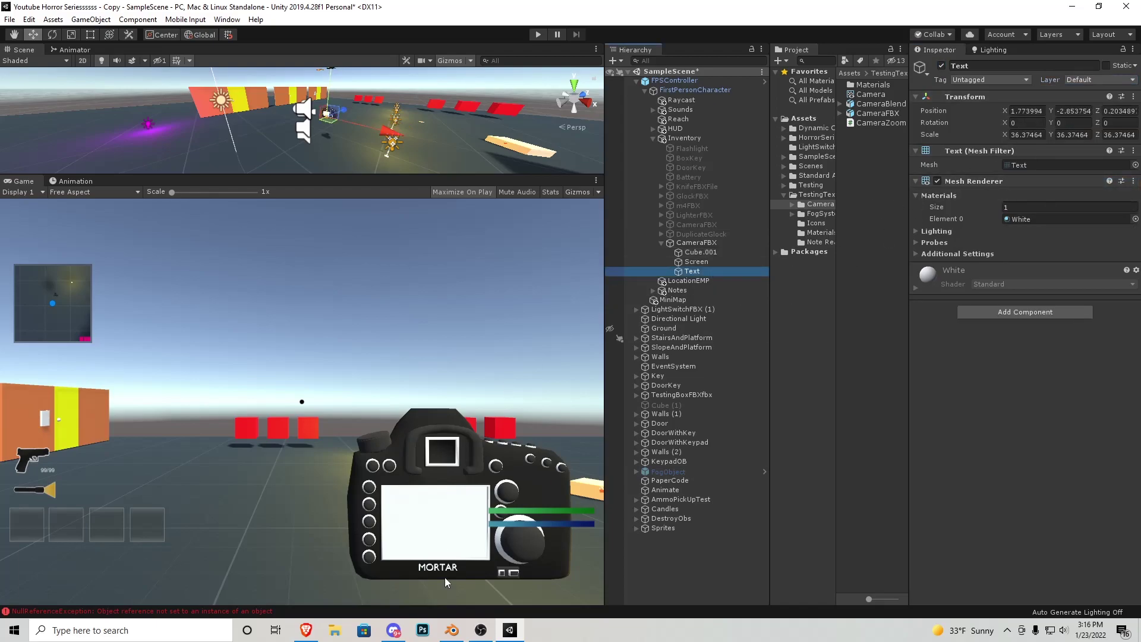
pyautogui.click(1099, 80)
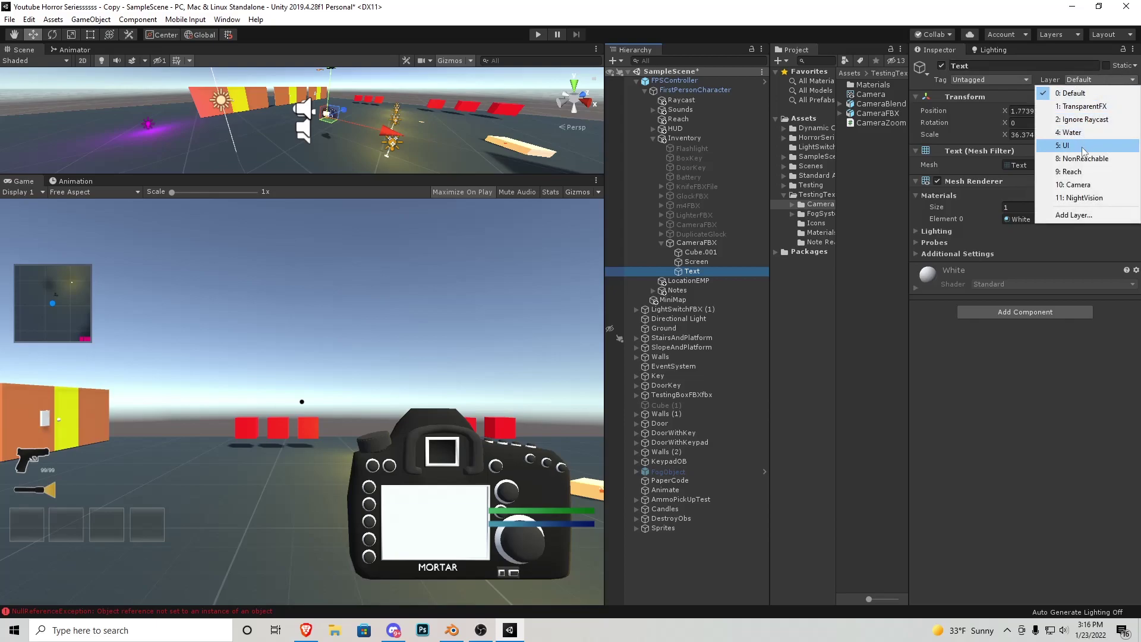
pyautogui.click(1087, 185)
# Add a new Camera object as a child of the unpacked CameraFBX.
pyautogui.click(700, 244)
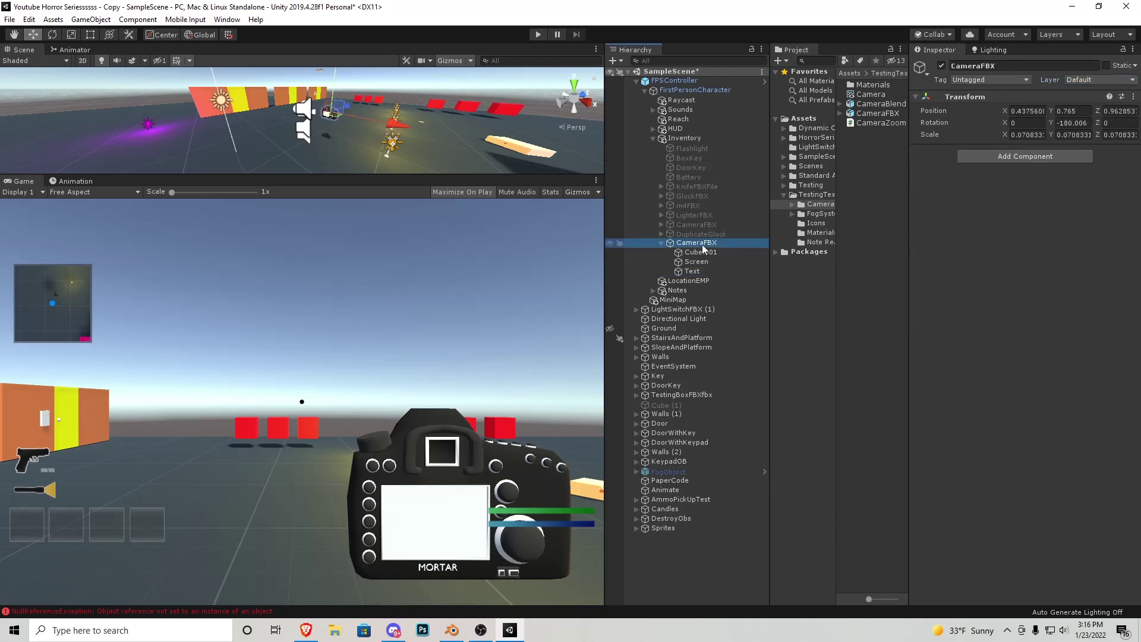
pyautogui.rightClick(700, 245)
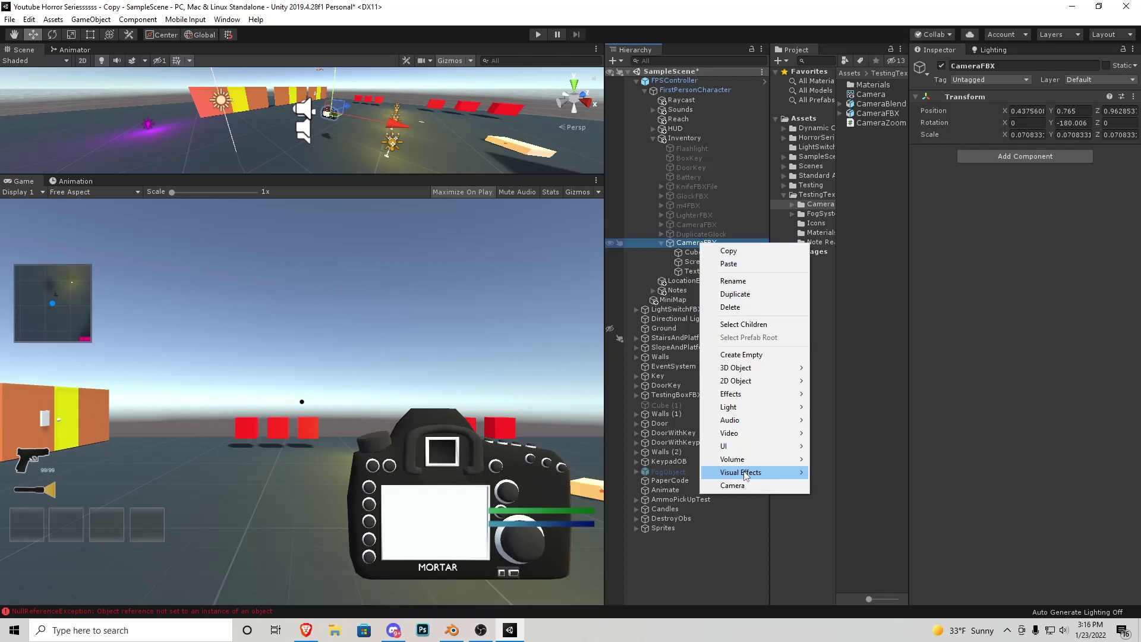
pyautogui.click(732, 485)
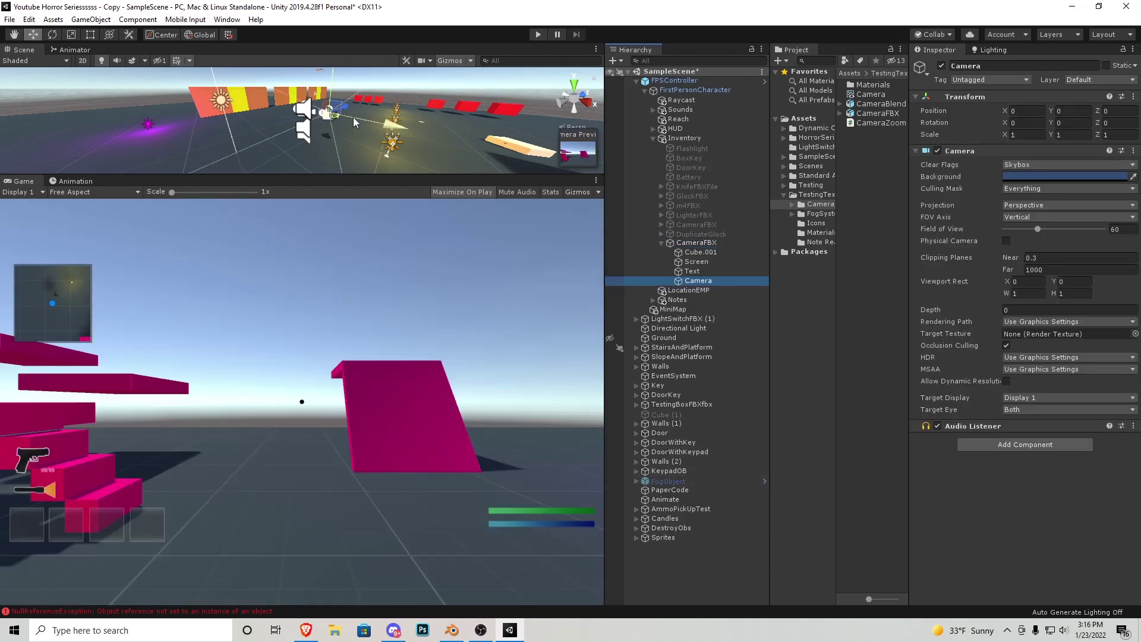
# Rotate the new Camera to -180 on Y and move it to Z 4.93 so it looks out from behind the camera model.
pyautogui.scroll(3, 385, 112)
pyautogui.moveTo(385, 112); pyautogui.dragTo(284, 120, button='right')
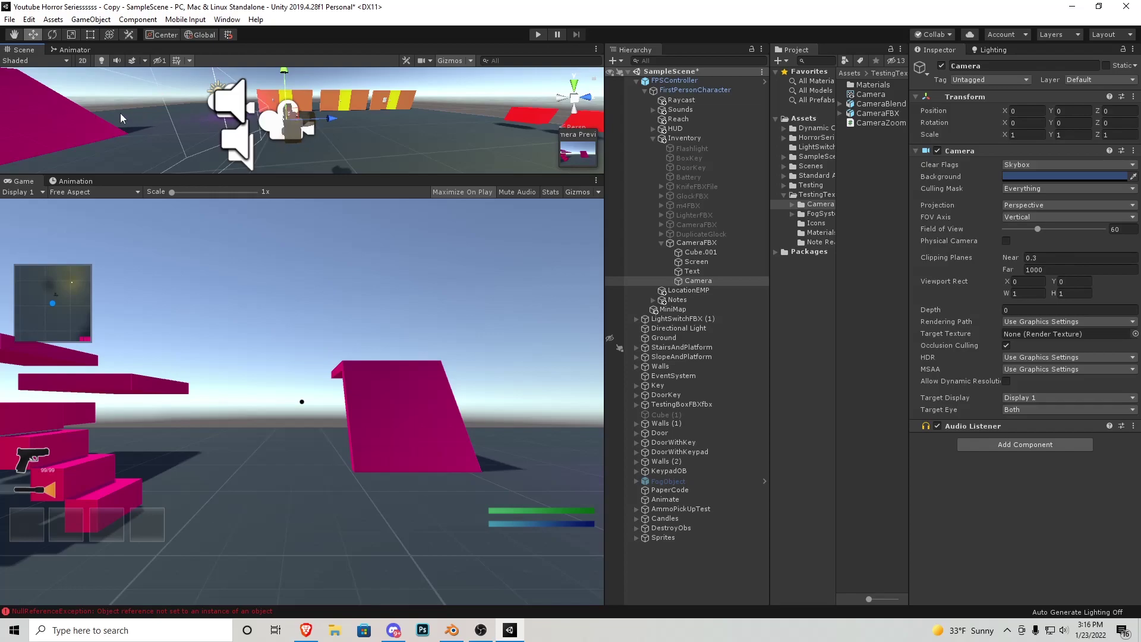
pyautogui.click(51, 35)
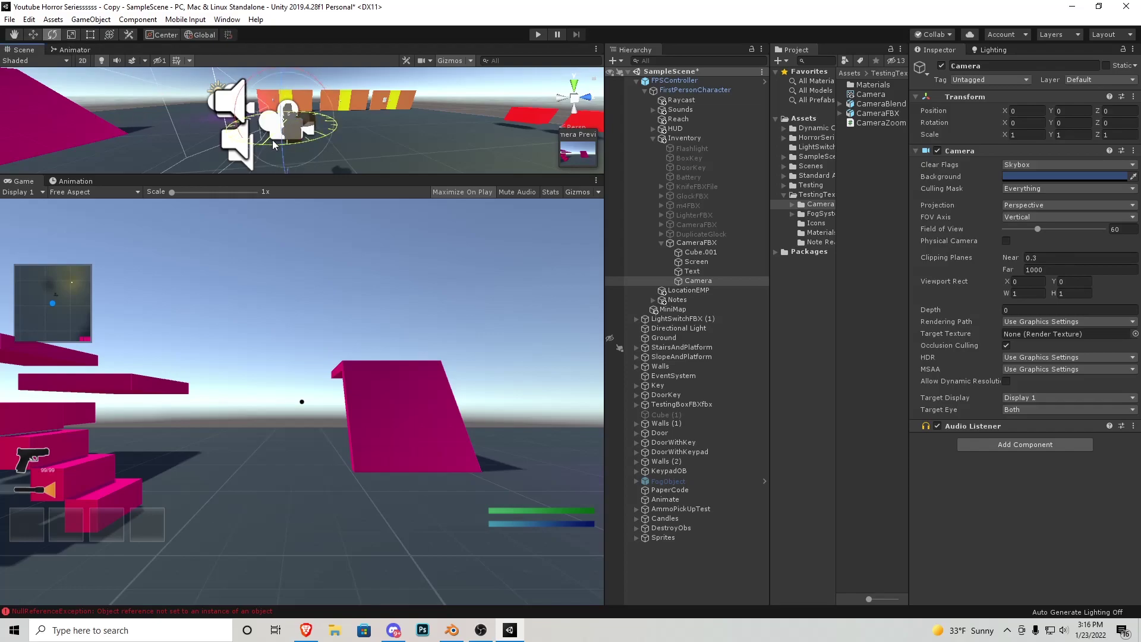
pyautogui.moveTo(332, 126); pyautogui.dragTo(732, 139)
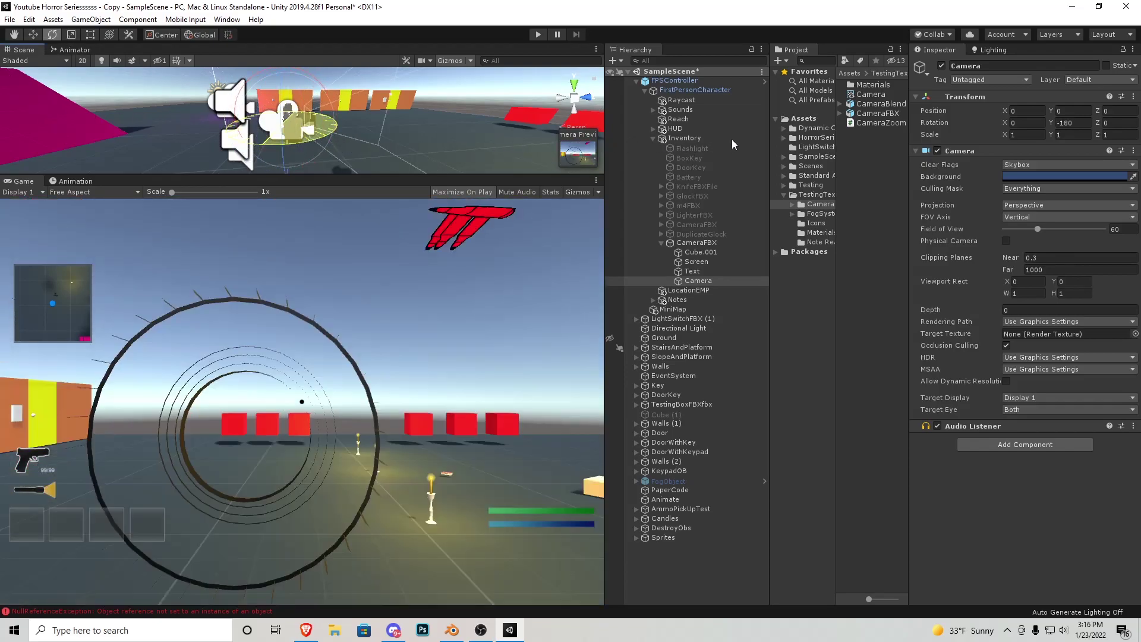
pyautogui.press('f')
pyautogui.press('w')
pyautogui.moveTo(331, 116); pyautogui.dragTo(325, 126)
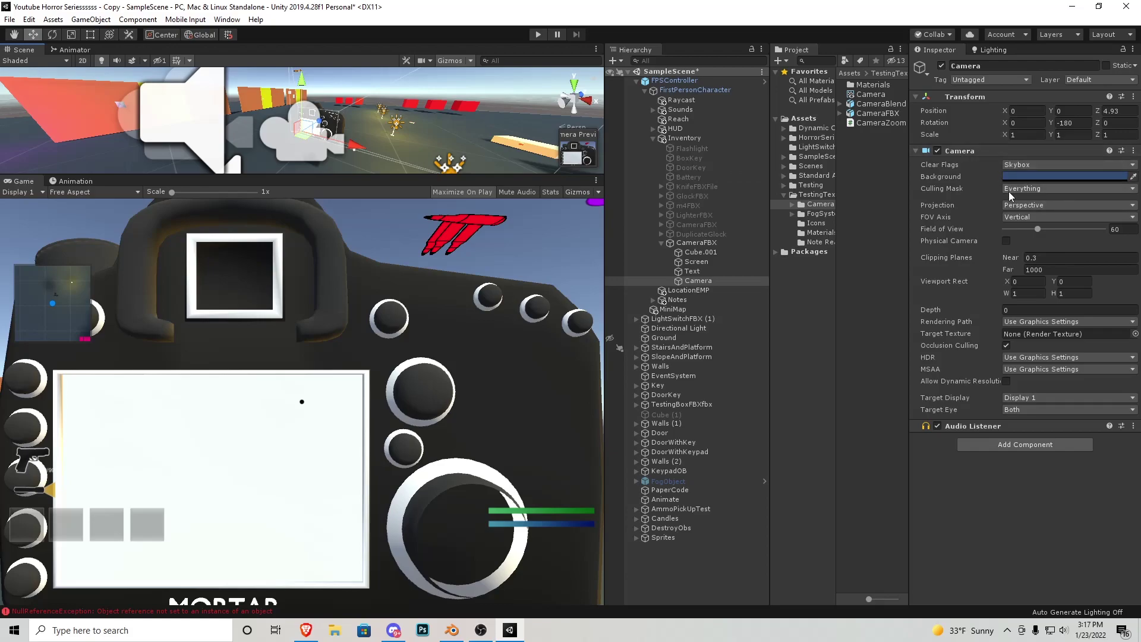
# Exclude the Camera layer from the new Camera's culling mask.
pyautogui.click(1016, 189)
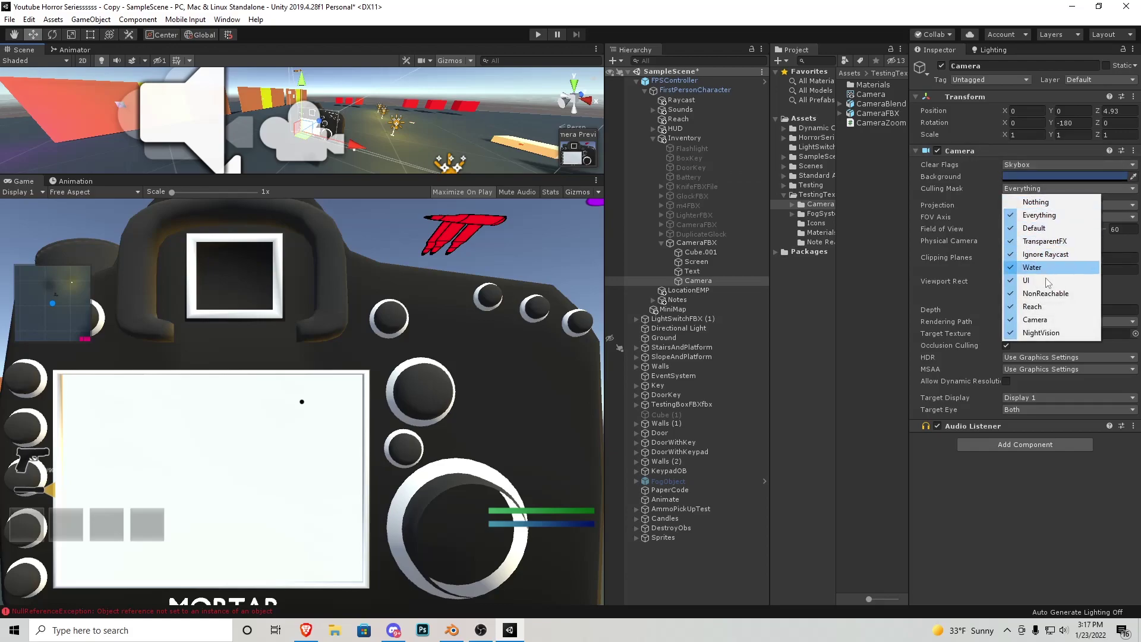
pyautogui.click(1035, 319)
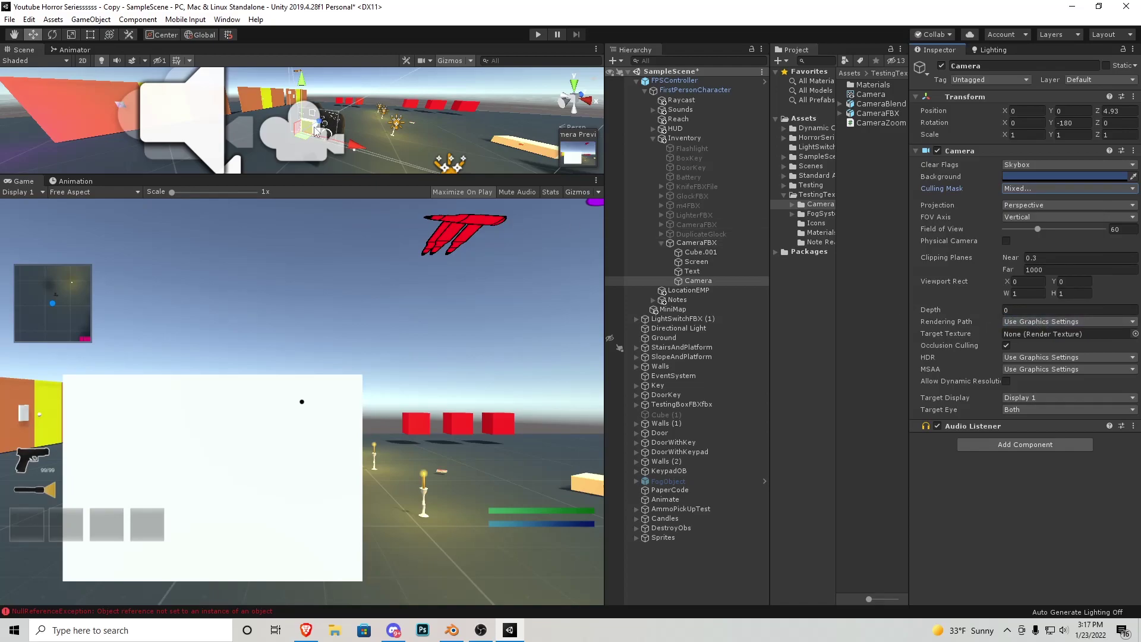
# Assign CameraFBX's Screen object to the Camera layer.
pyautogui.click(712, 262)
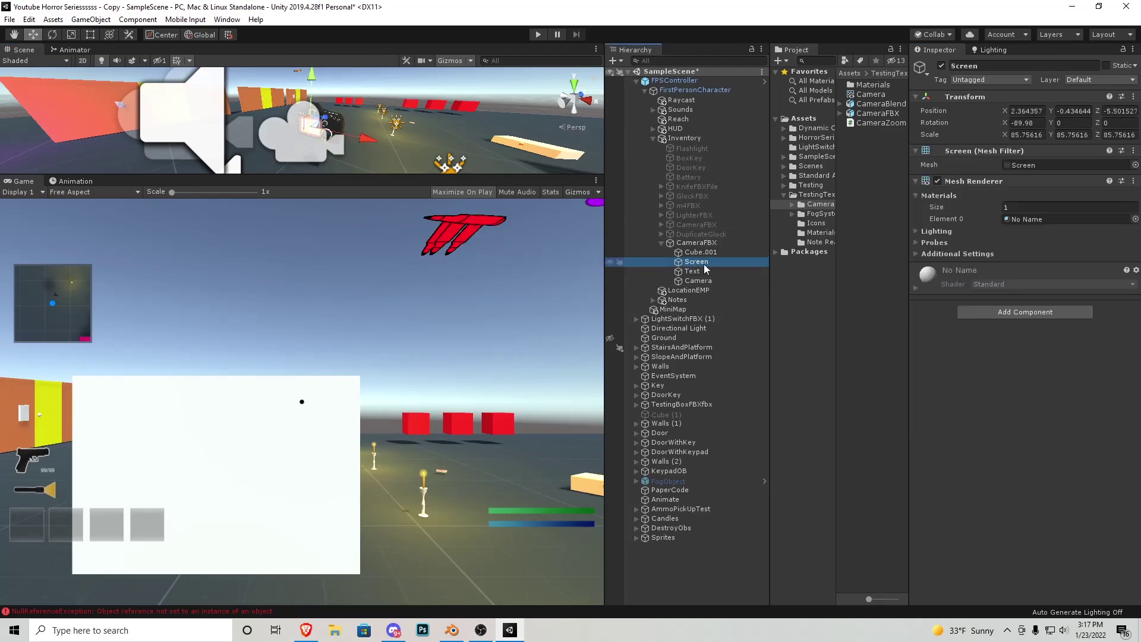
pyautogui.click(1105, 80)
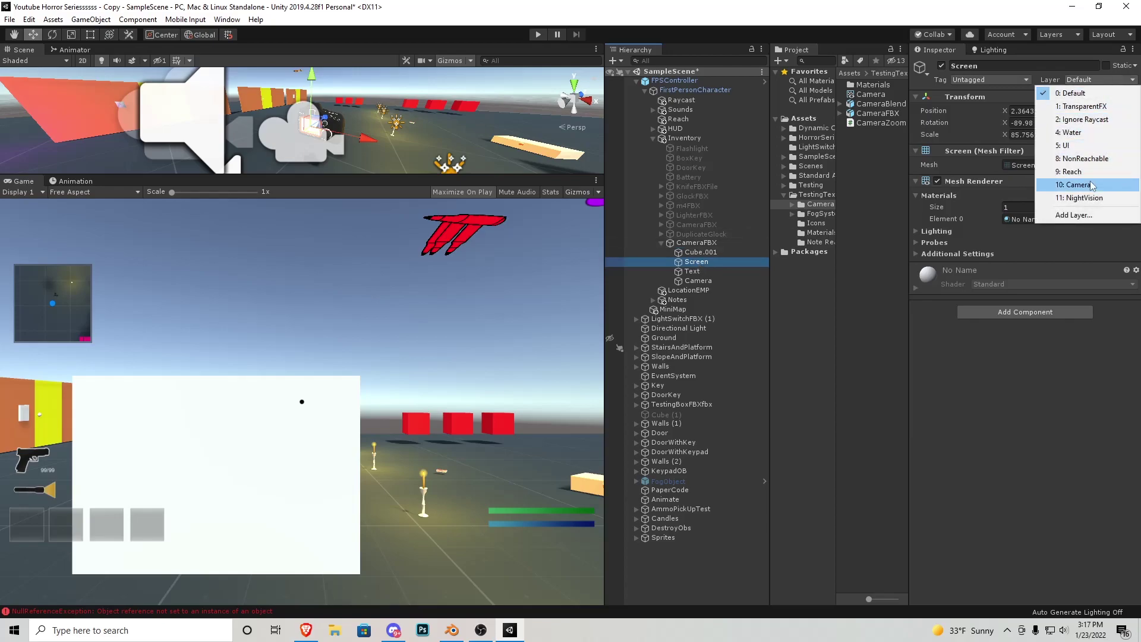
pyautogui.click(1075, 184)
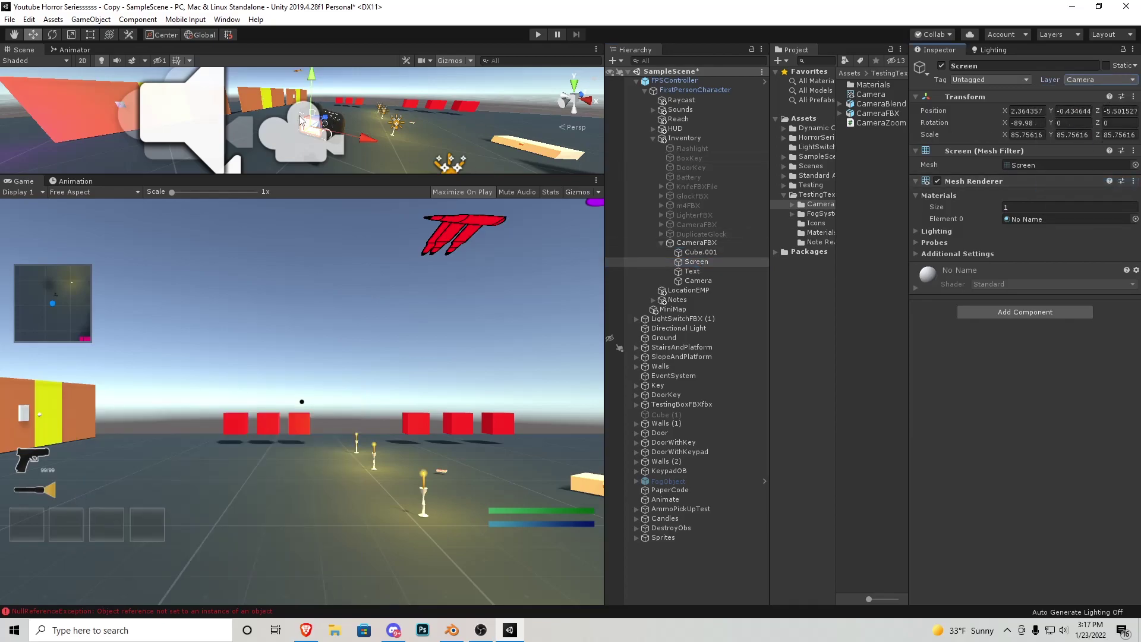
# Move CameraFBX's child Camera to Z 5.12 and rename it ViewCamera.
pyautogui.click(406, 153)
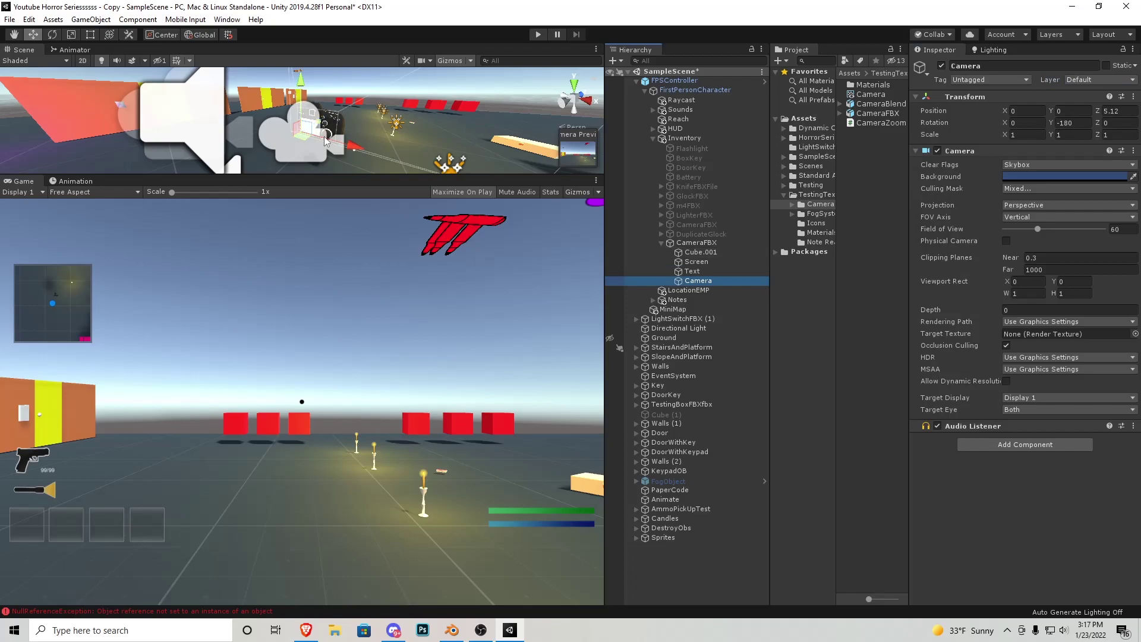
pyautogui.moveTo(455, 175); pyautogui.dragTo(455, 232)
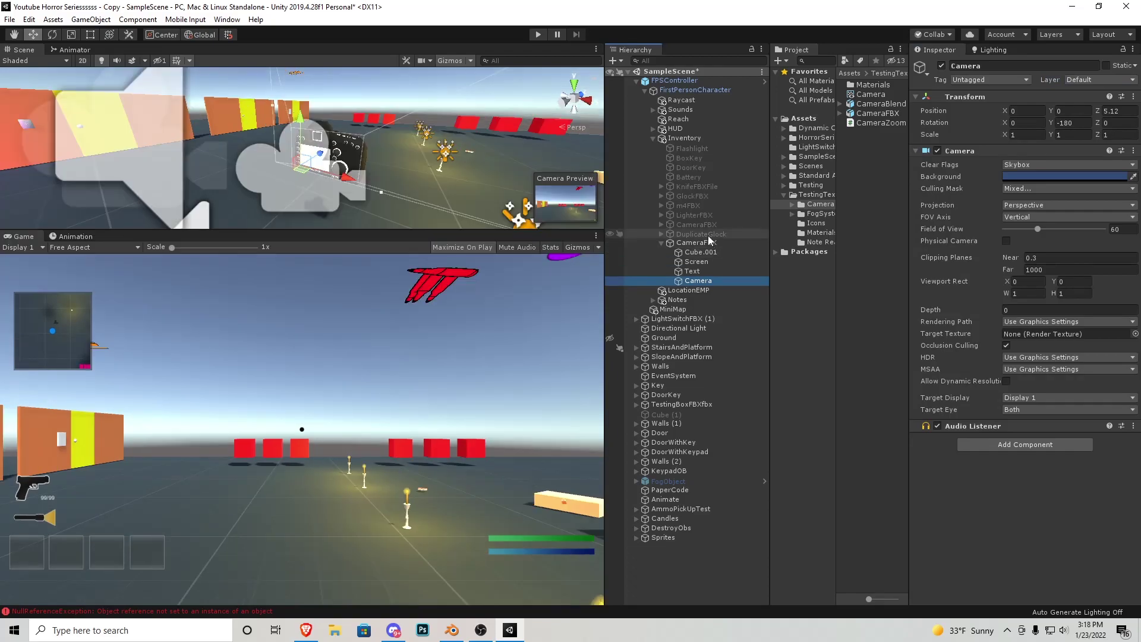
pyautogui.click(704, 281)
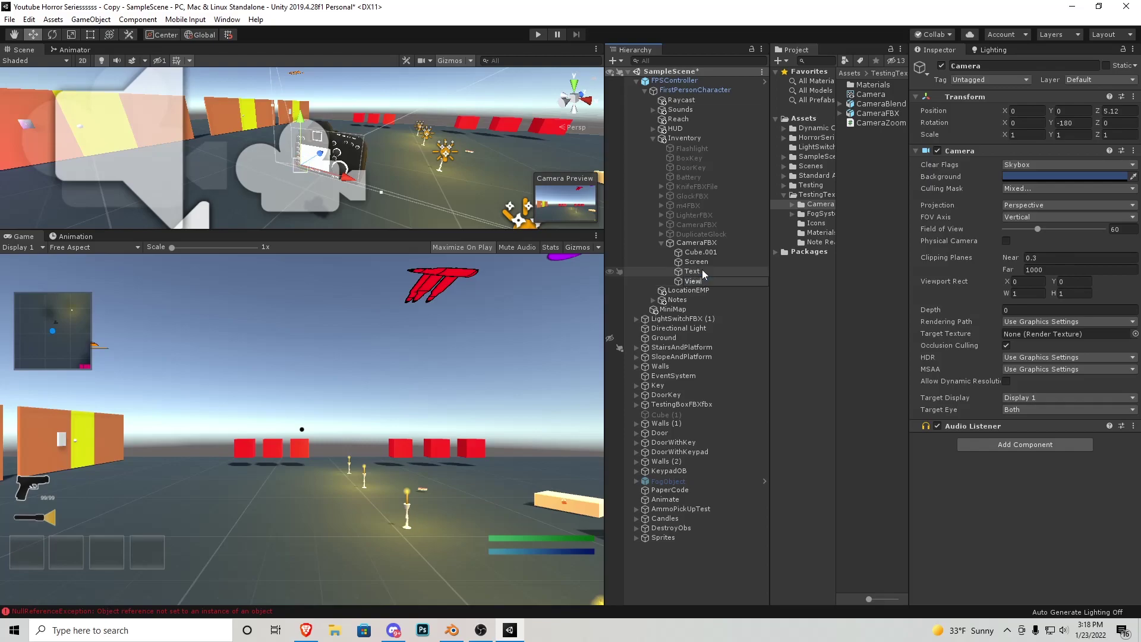
pyautogui.write('ViewCamera')
pyautogui.press('Return')
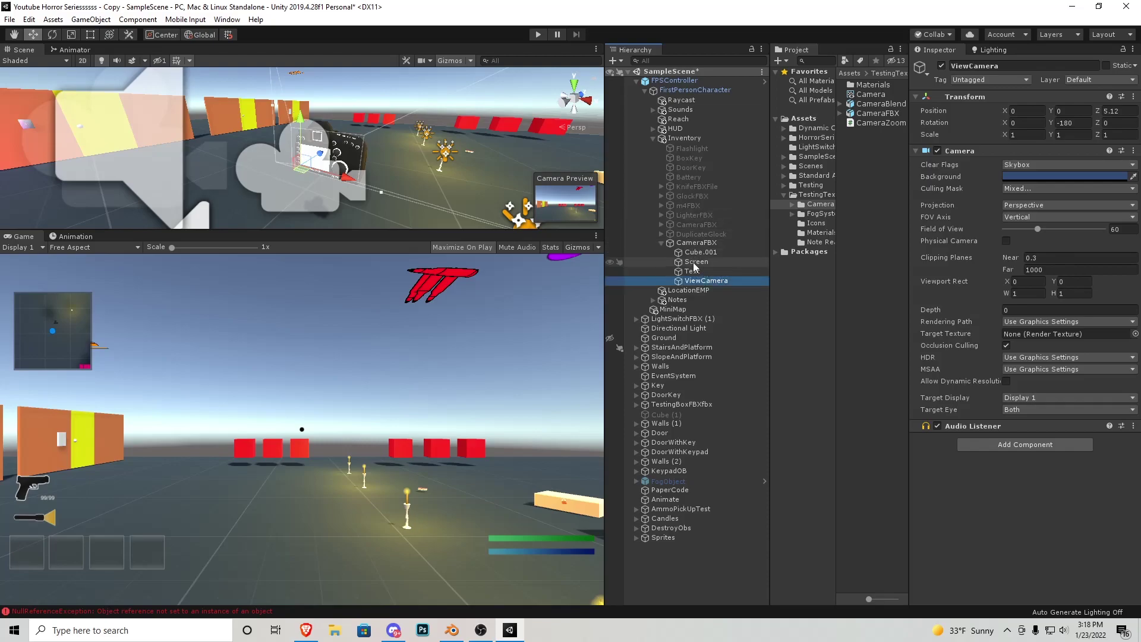
# Rename the unpacked CameraFBX parent object that holds ViewCamera to CameraOB.
pyautogui.click(704, 243)
pyautogui.click(710, 245)
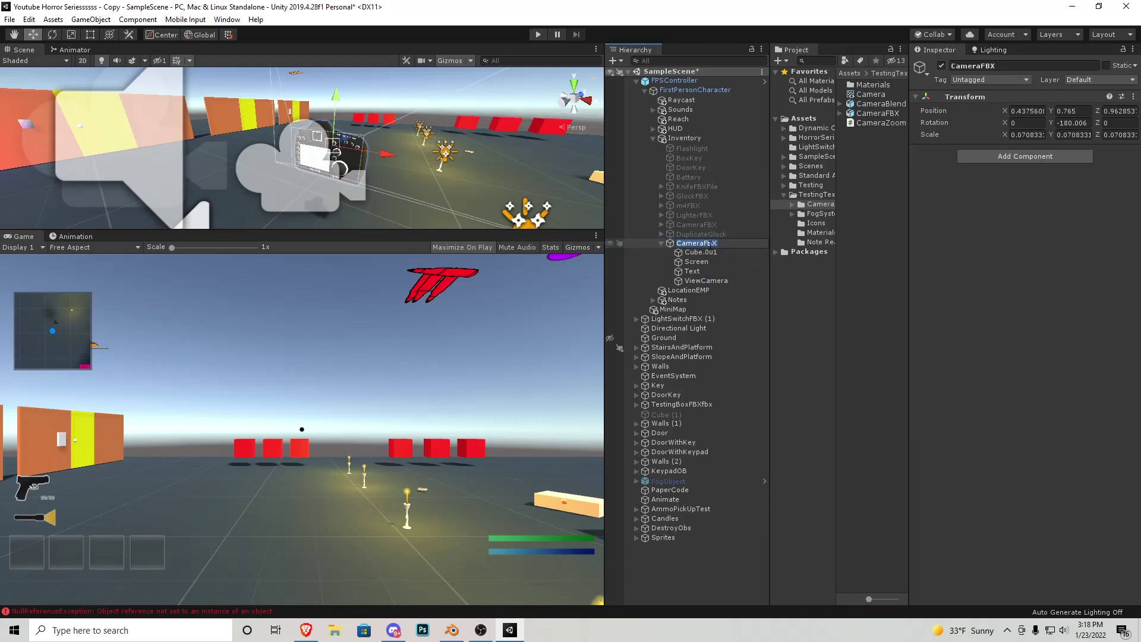
pyautogui.write('Cam')
# Set ViewCamera's field of view to 55.
pyautogui.click(710, 281)
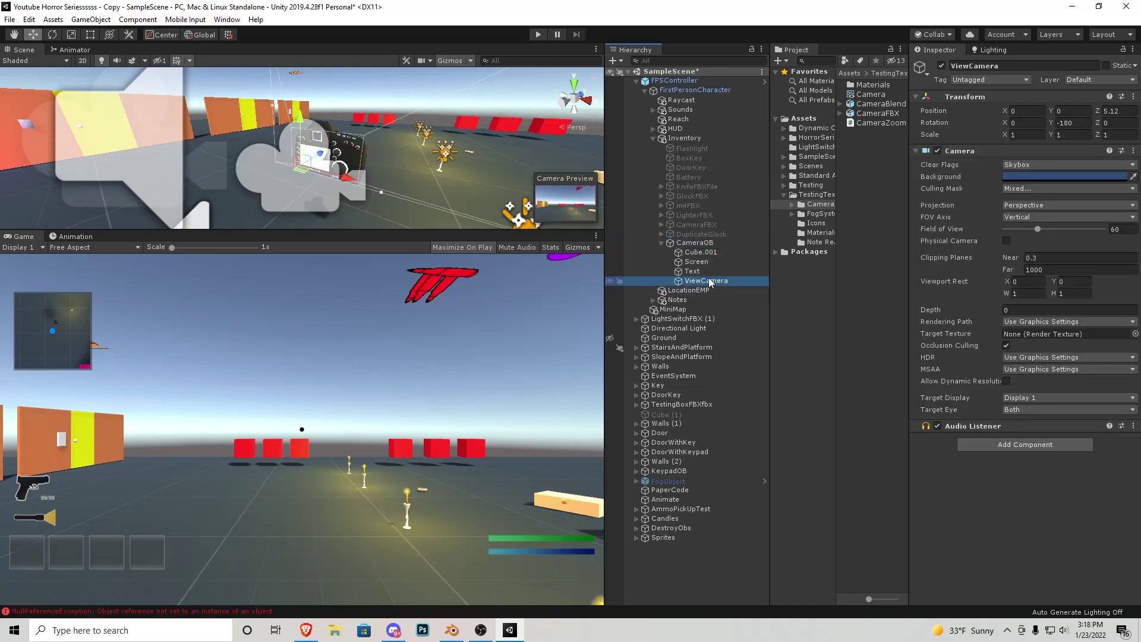
pyautogui.click(1123, 230)
pyautogui.write('55')
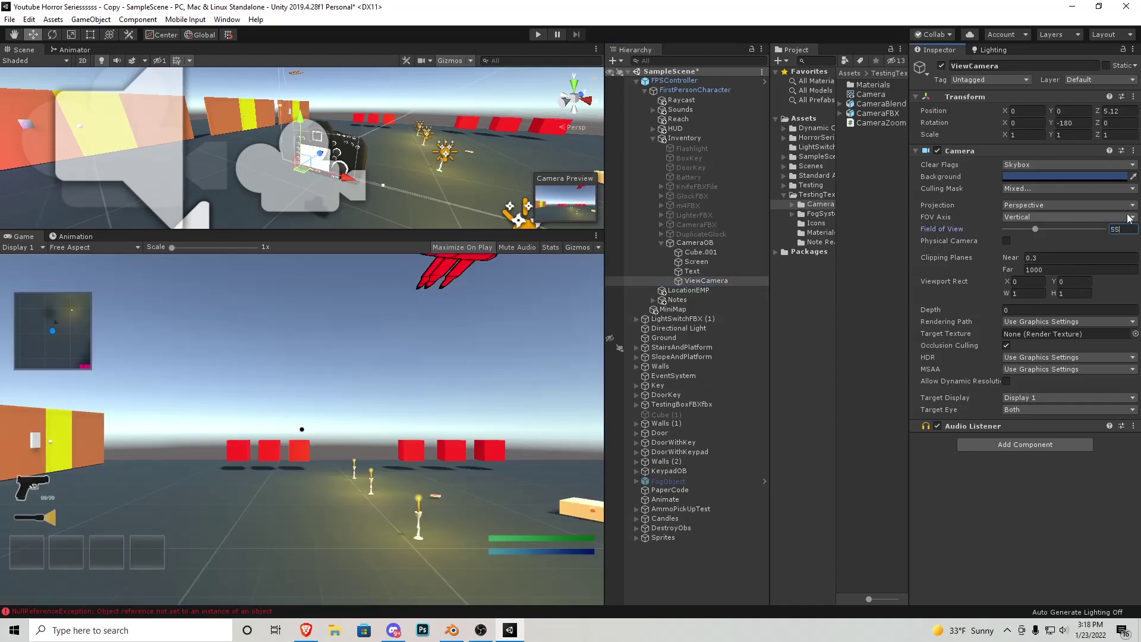
# Set ViewCamera's near clipping plane to 0.01 and remove its Audio Listener component.
pyautogui.click(1054, 257)
pyautogui.write('0.01')
pyautogui.press('Return')
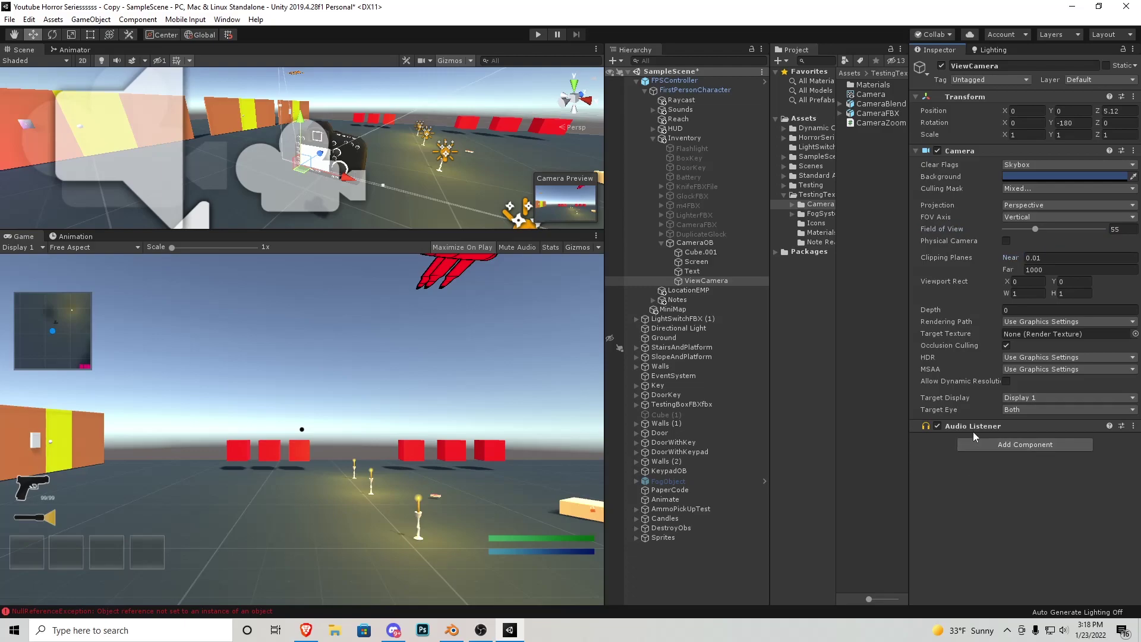
pyautogui.rightClick(1030, 425)
pyautogui.click(1035, 449)
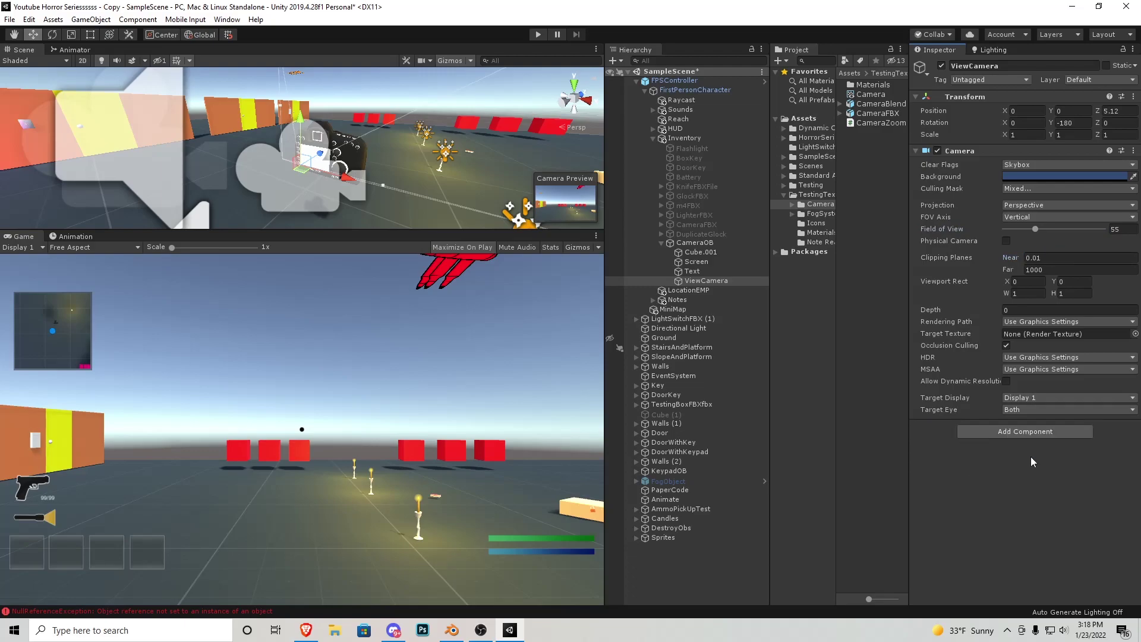
# Create a Render Texture named CameraTUT in the project's Camera folder.
pyautogui.rightClick(872, 204)
pyautogui.moveTo(885, 210)
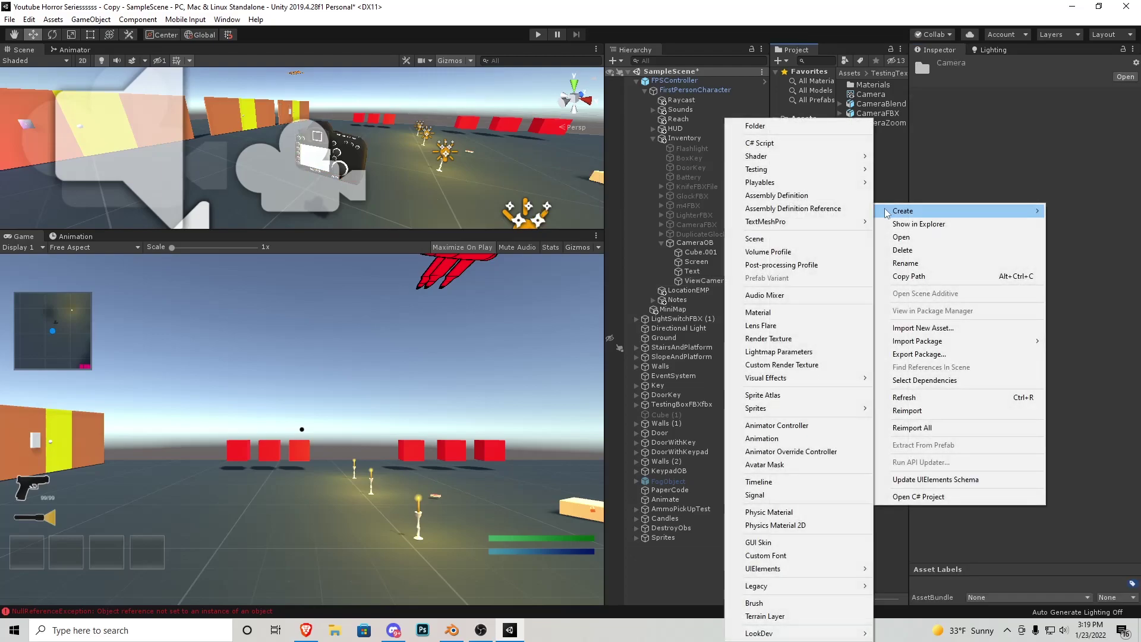
pyautogui.click(792, 338)
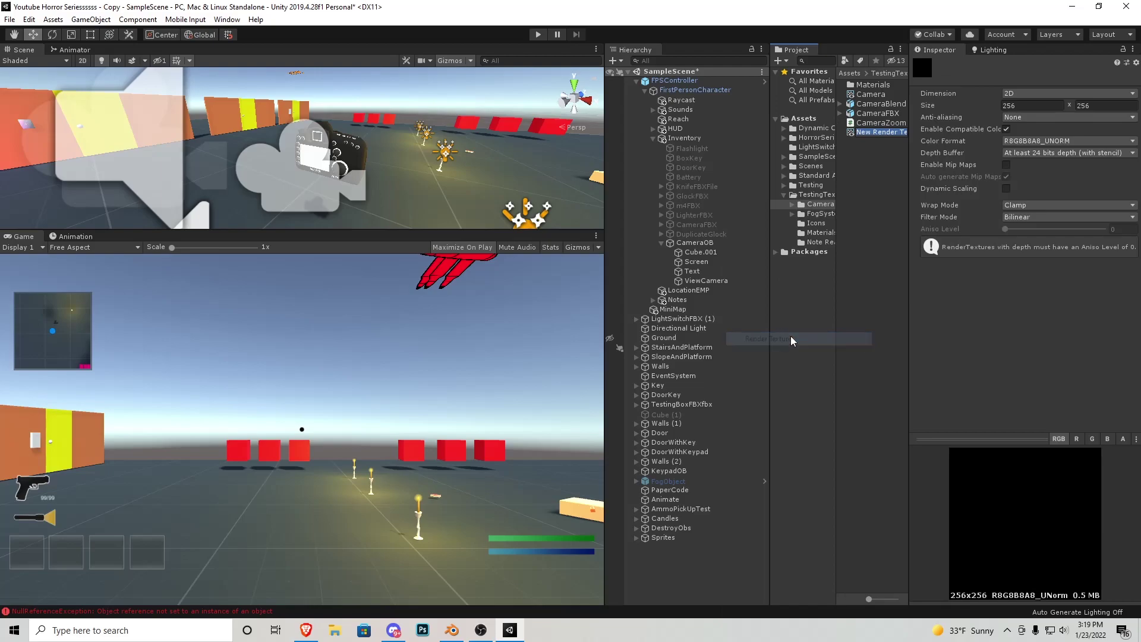
pyautogui.write('CameraTUT')
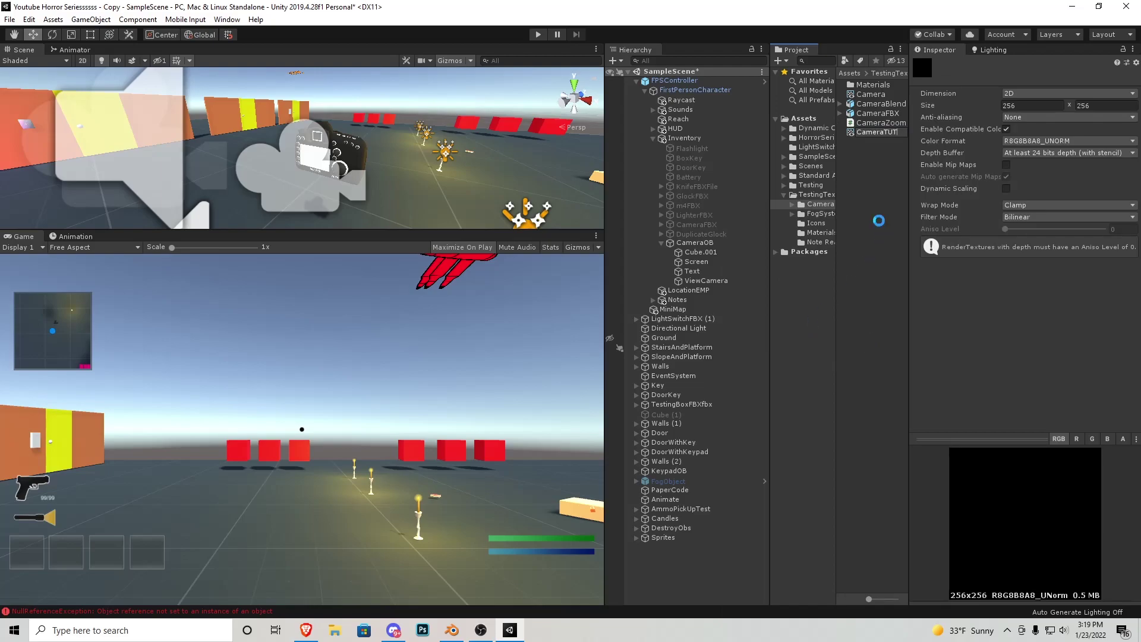
pyautogui.press('Return')
# Set the CameraTUT render texture's size to 1920 x 1080.
pyautogui.click(1032, 107)
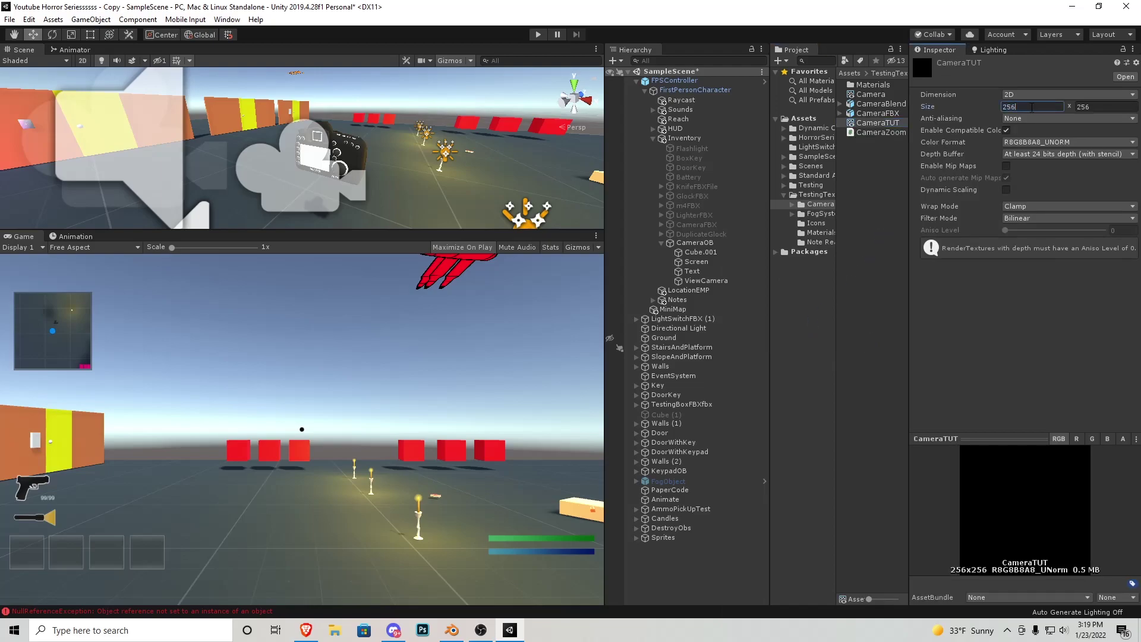
pyautogui.hotkey('ctrl', 'a')
pyautogui.press('BackSpace')
pyautogui.write('1920')
pyautogui.press('Tab')
pyautogui.write('1080')
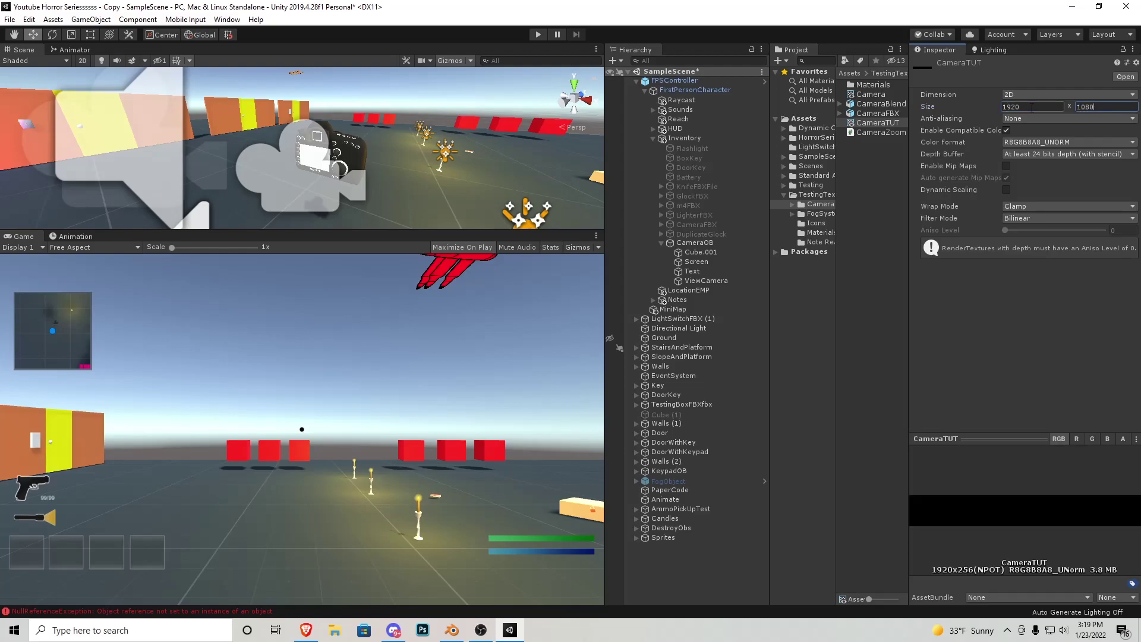
pyautogui.press('Return')
# Assign CameraTUT as ViewCamera's target texture.
pyautogui.click(706, 281)
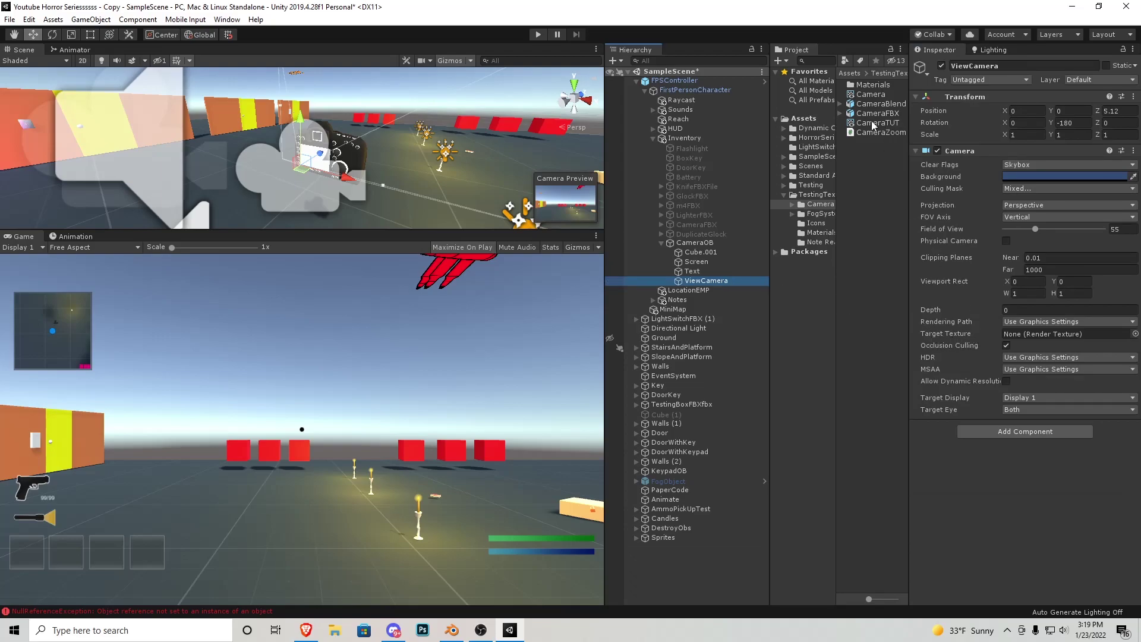
pyautogui.moveTo(878, 121); pyautogui.dragTo(1029, 332)
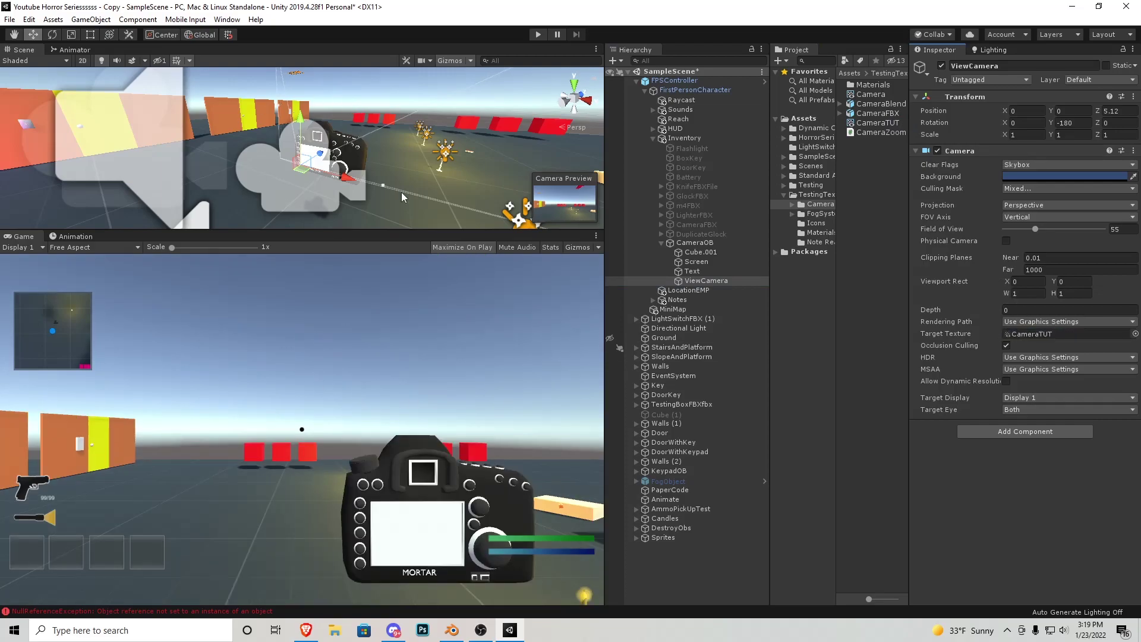
# Apply the CameraTUT render texture to CameraOB's Screen object as its material.
pyautogui.click(330, 153)
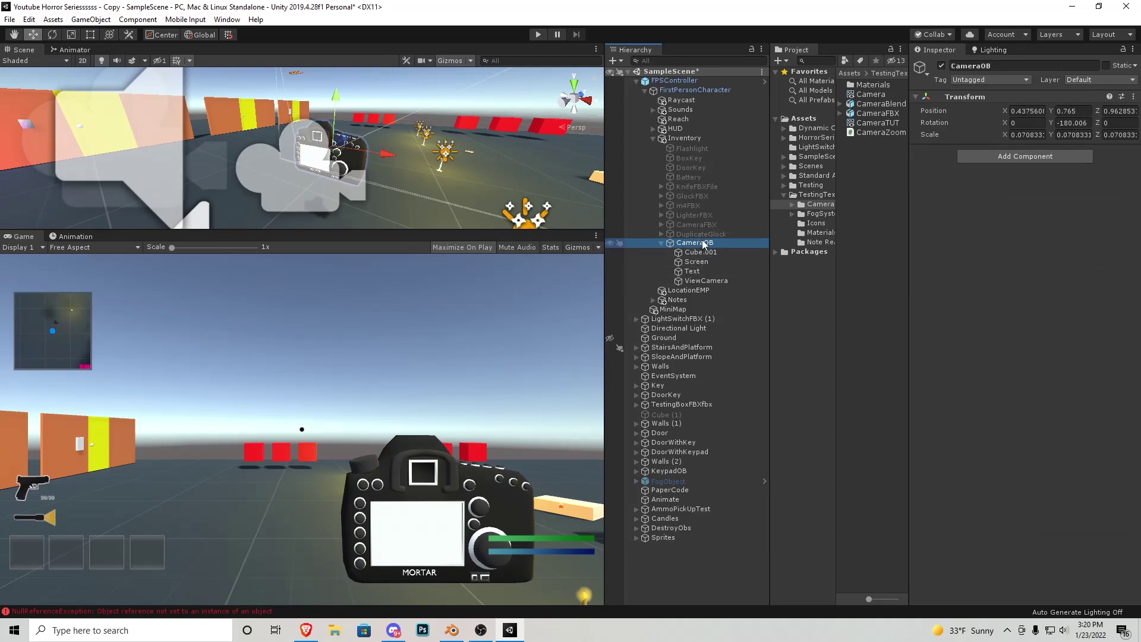
pyautogui.click(713, 262)
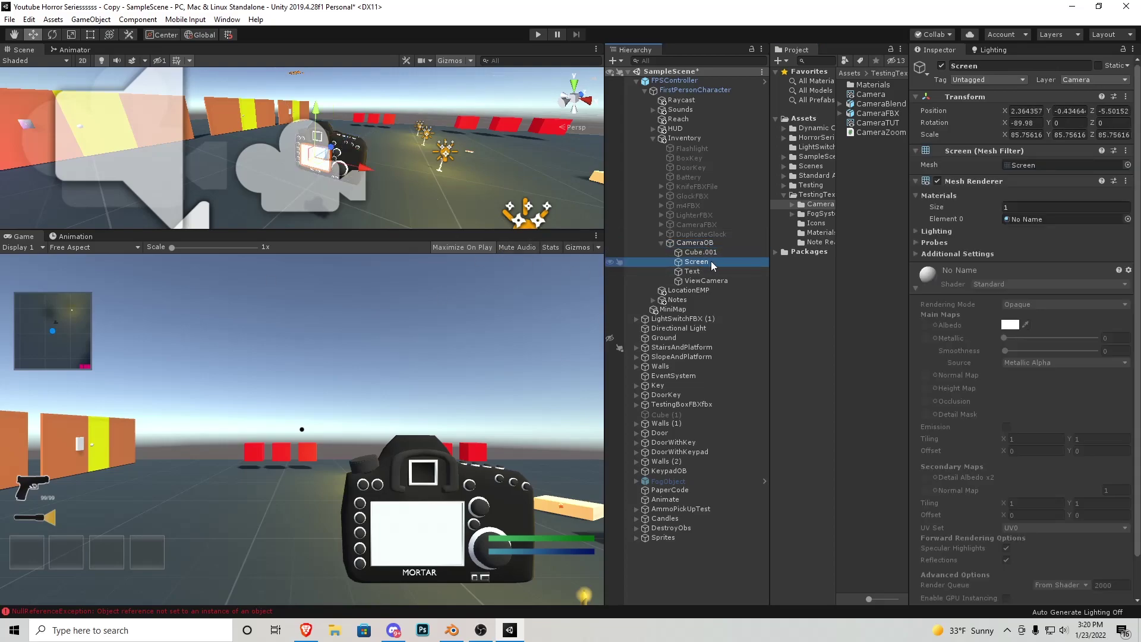
pyautogui.click(918, 287)
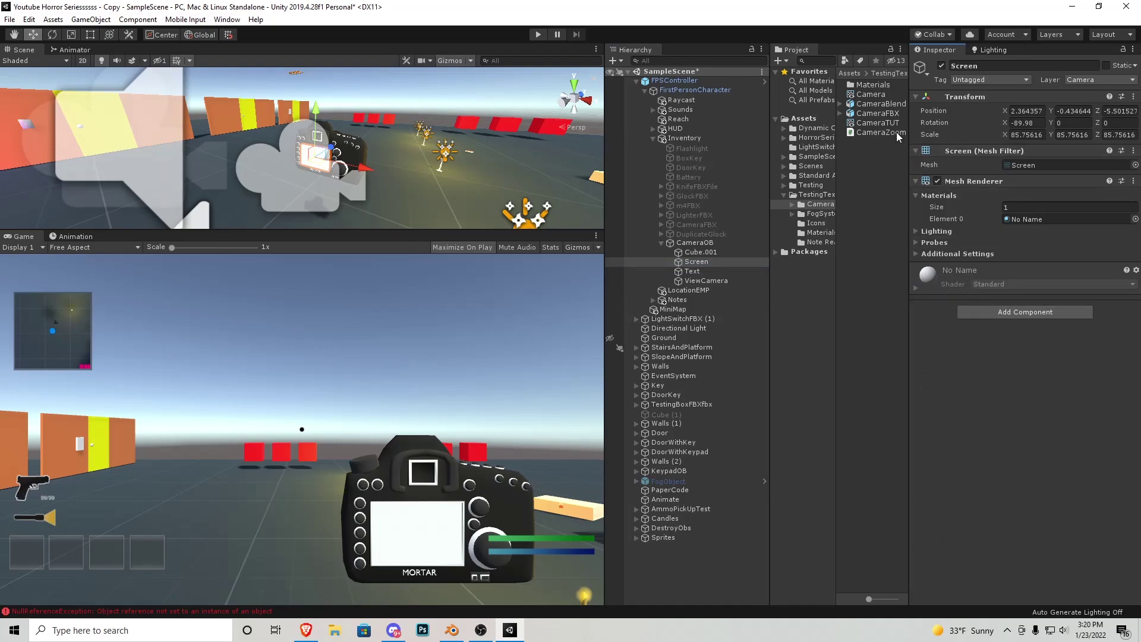
pyautogui.moveTo(879, 121); pyautogui.dragTo(1001, 339)
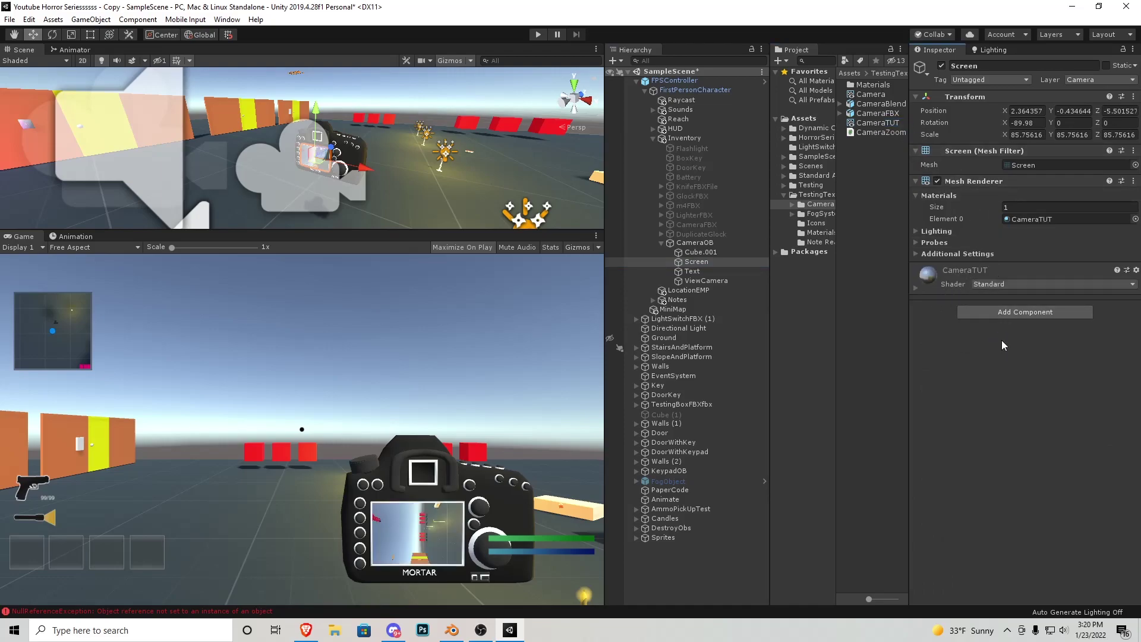
# Rotate ViewCamera to about -270 on Z and move it to about X -1.28 so the model's screen shows an upright view.
pyautogui.click(713, 280)
pyautogui.click(52, 34)
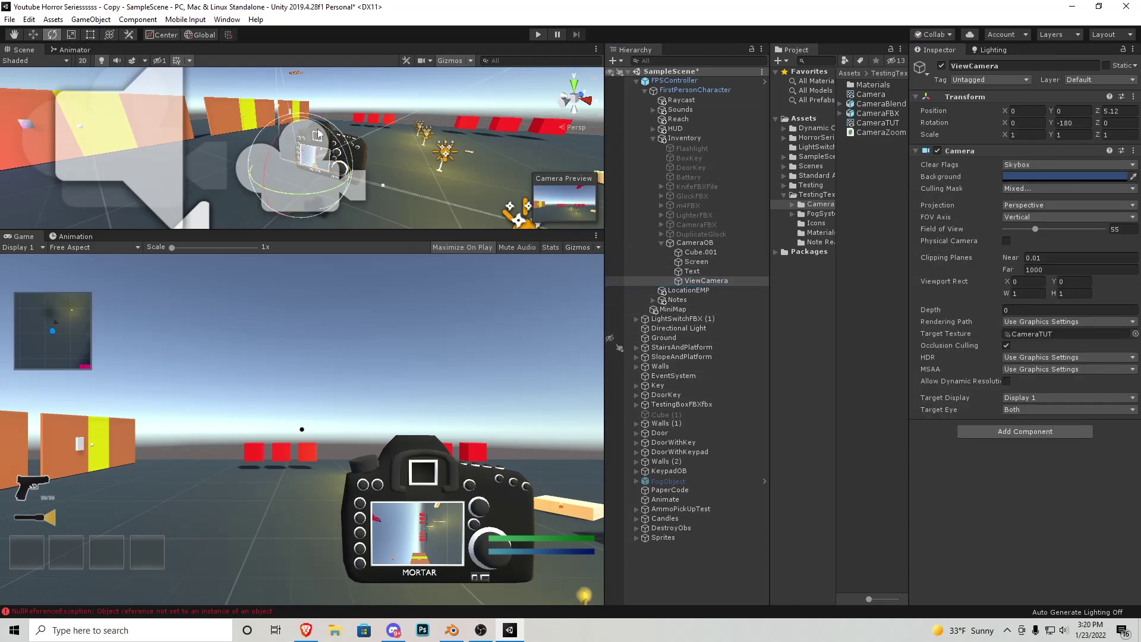
pyautogui.moveTo(345, 155); pyautogui.dragTo(558, 347)
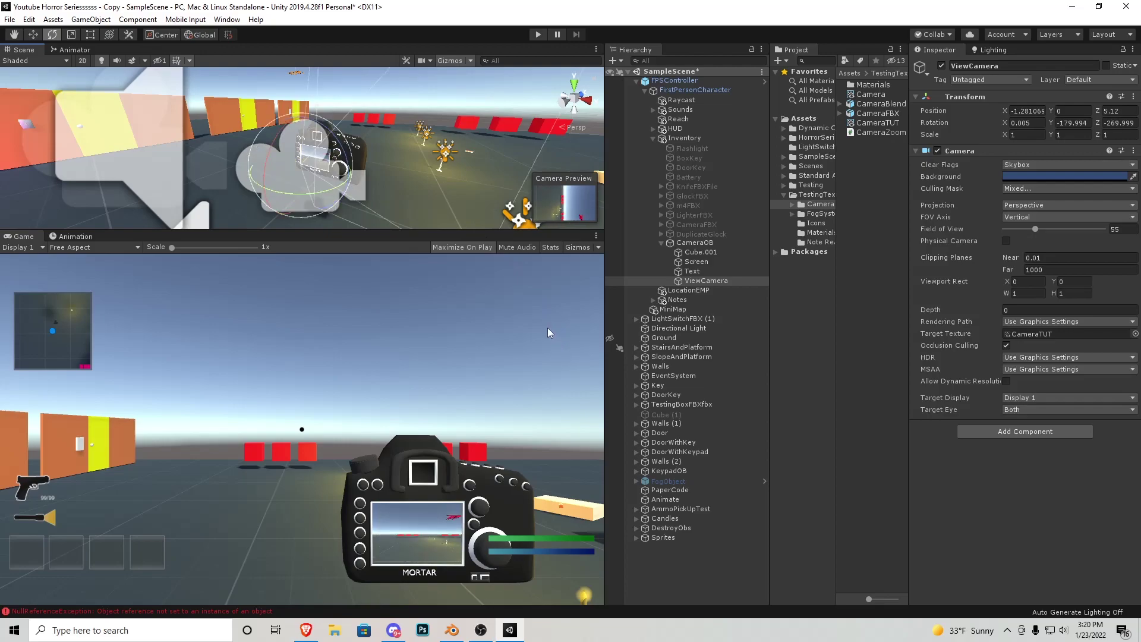
# Exclude the UI layer from ViewCamera's culling mask.
pyautogui.scroll(-5, 357, 178)
pyautogui.moveTo(357, 179); pyautogui.dragTo(274, 212, button='middle')
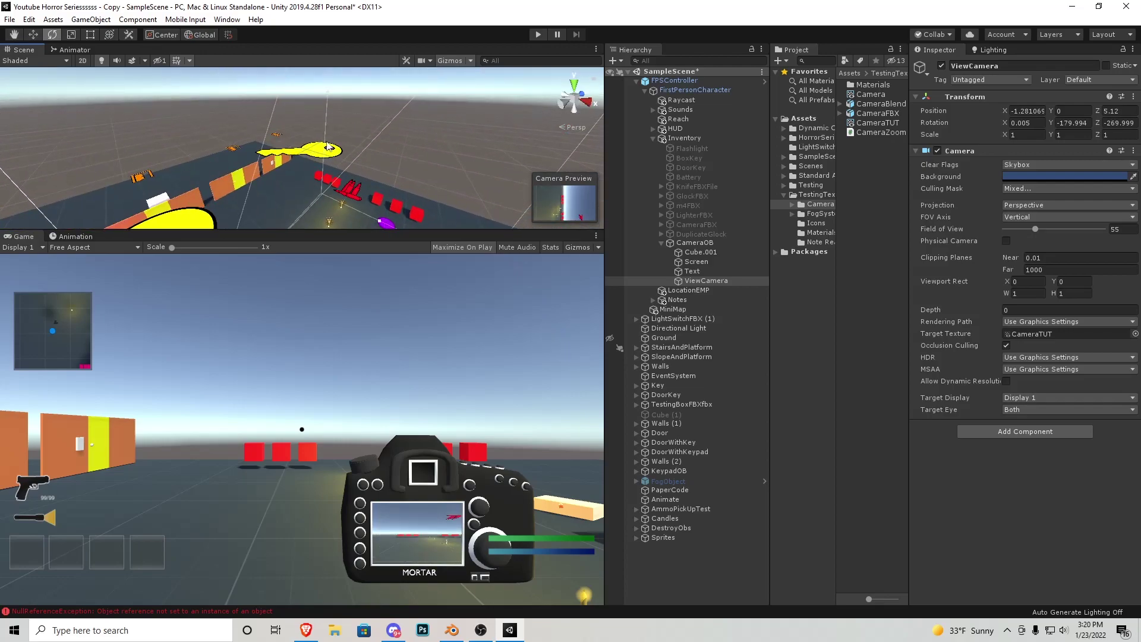
pyautogui.press('f')
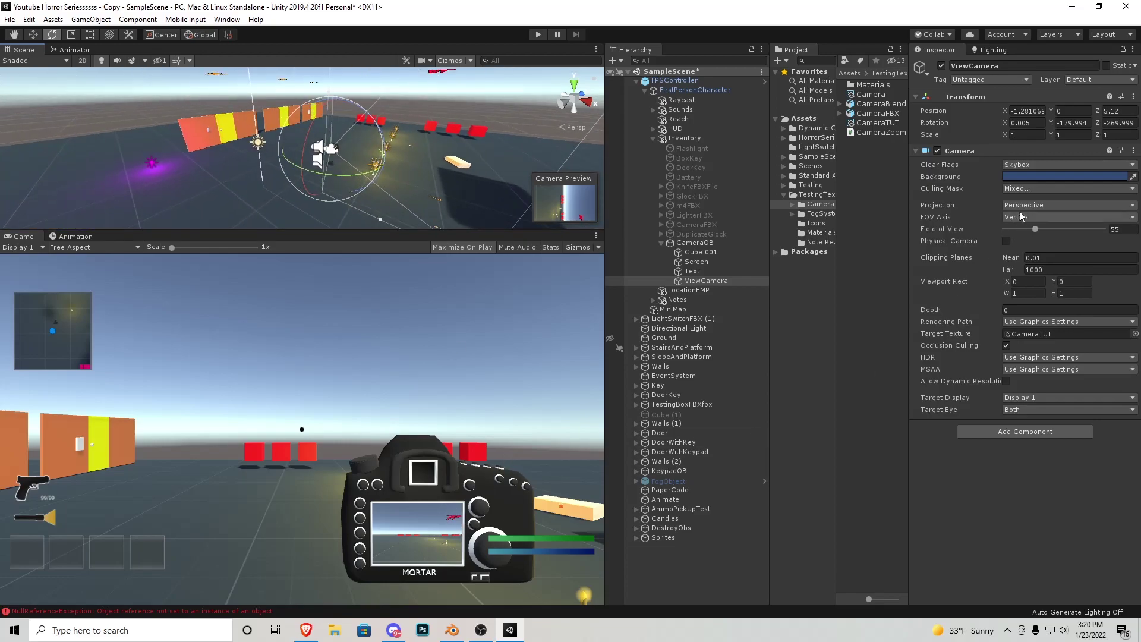
pyautogui.click(1027, 191)
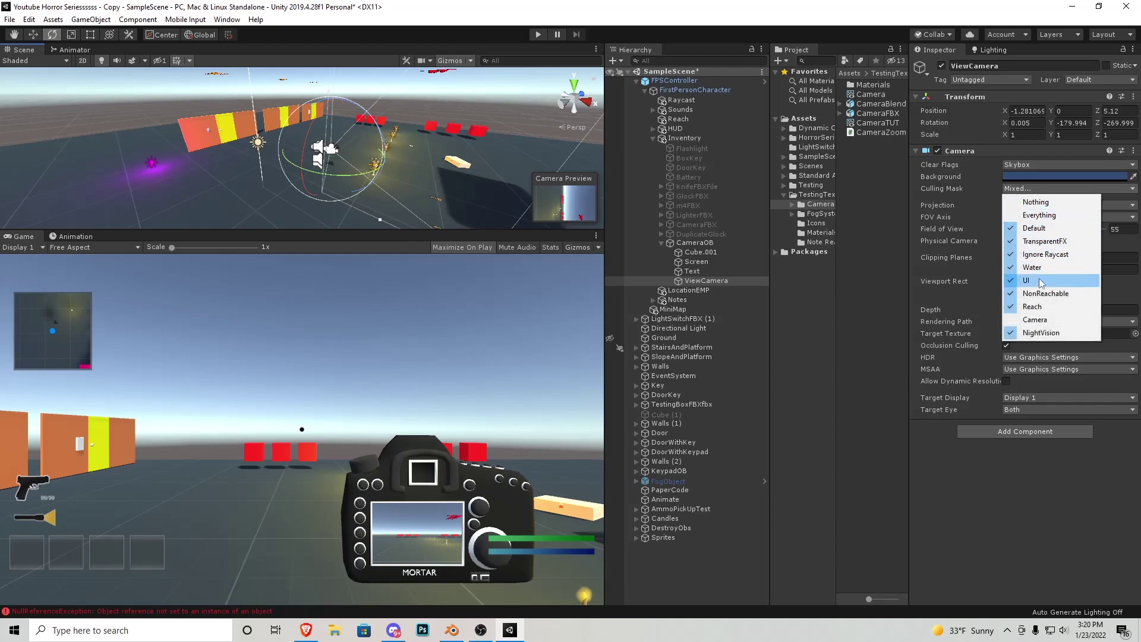
pyautogui.click(1042, 282)
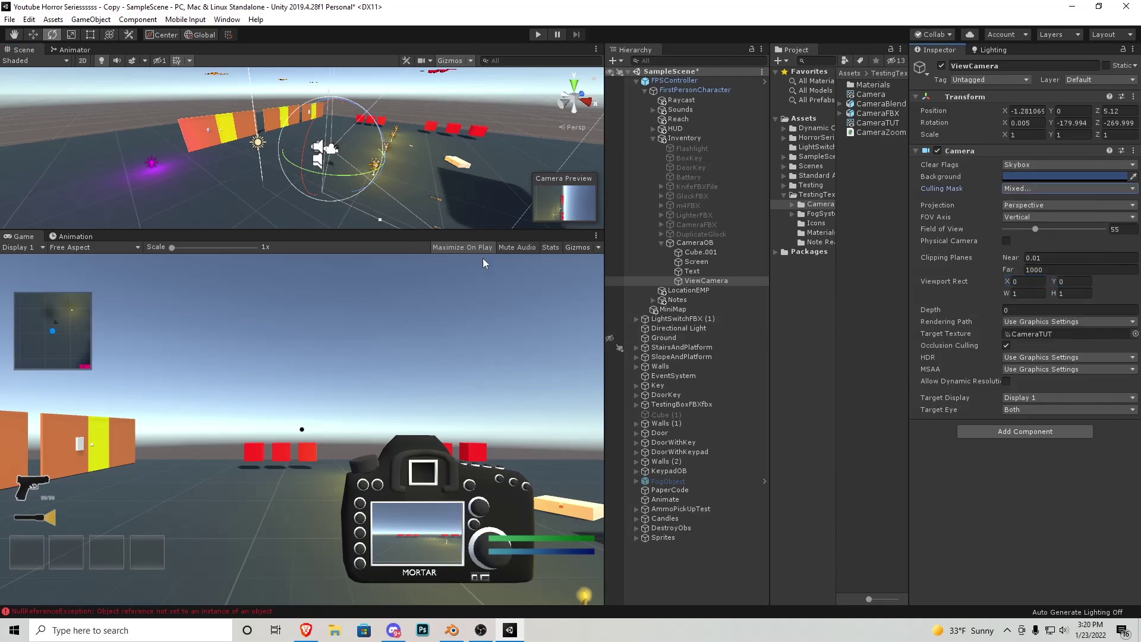
# Play-test the scene to check the live view on the handheld camera's screen, and stop the test.
pyautogui.hotkey('ctrl', 'p')
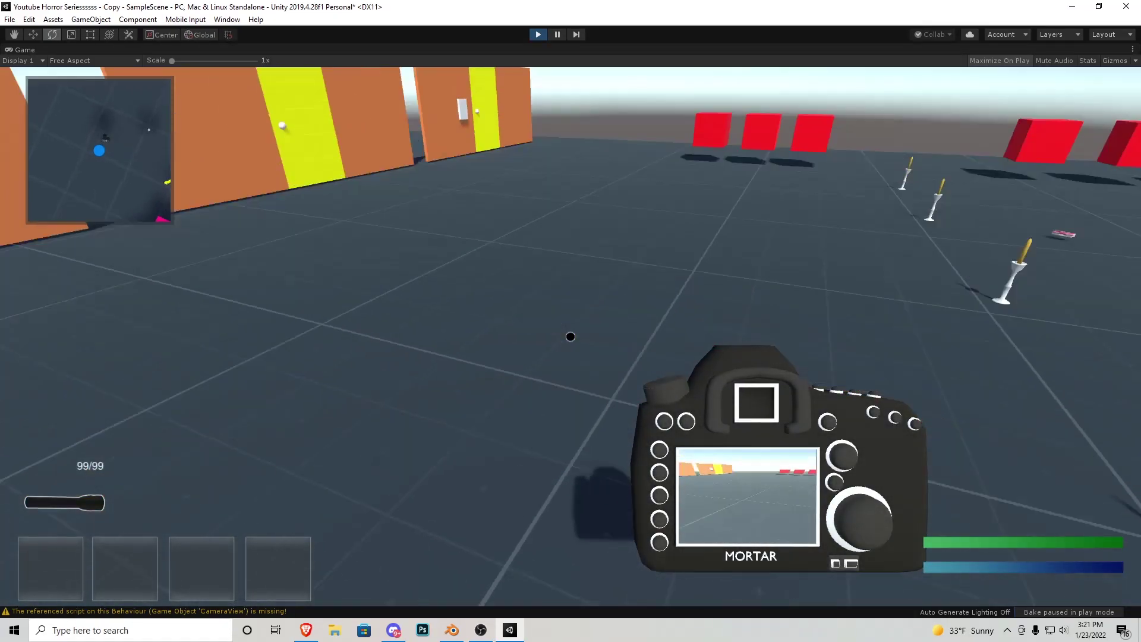
pyautogui.press('Escape')
pyautogui.click(538, 34)
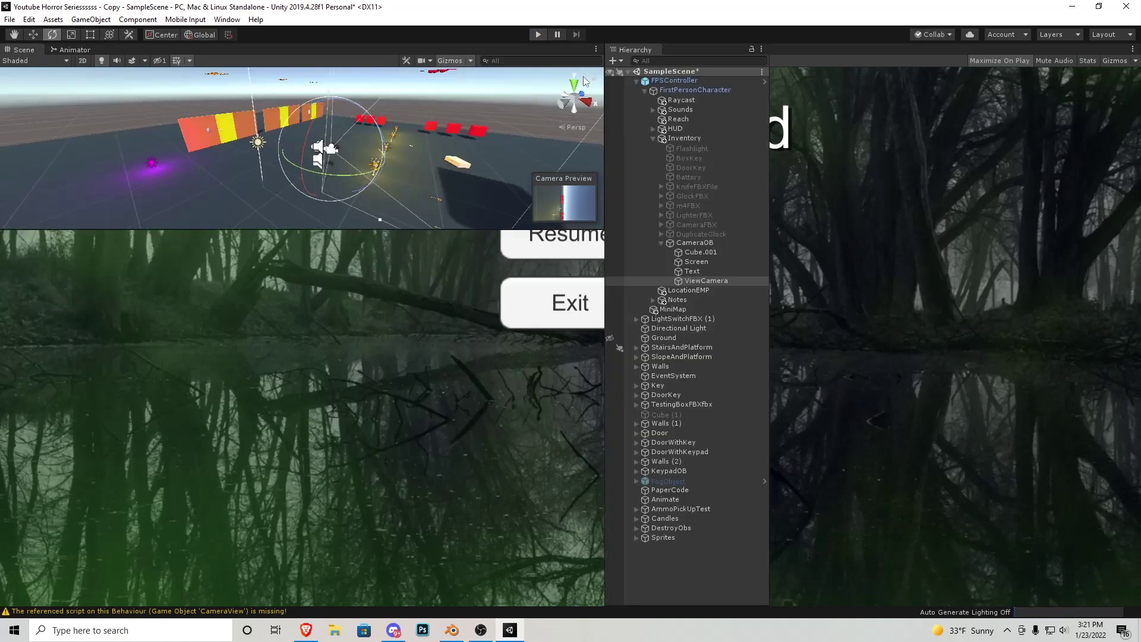
# Search the project for the Sway script and attach it to CameraOB.
pyautogui.write('sway')
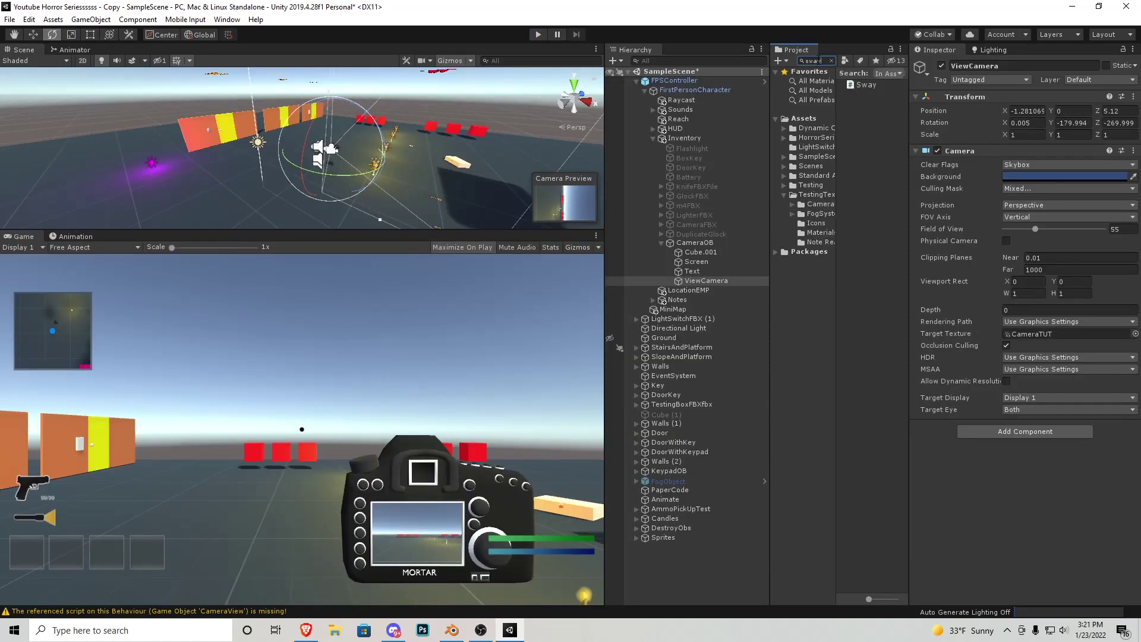
pyautogui.click(694, 243)
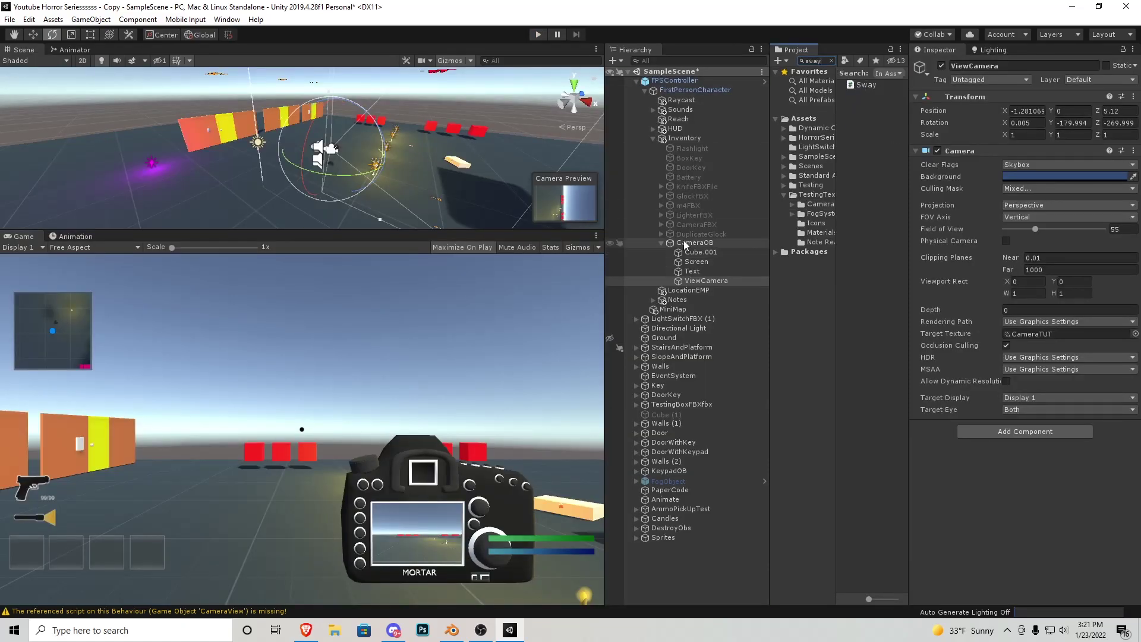
pyautogui.moveTo(866, 84); pyautogui.dragTo(1001, 182)
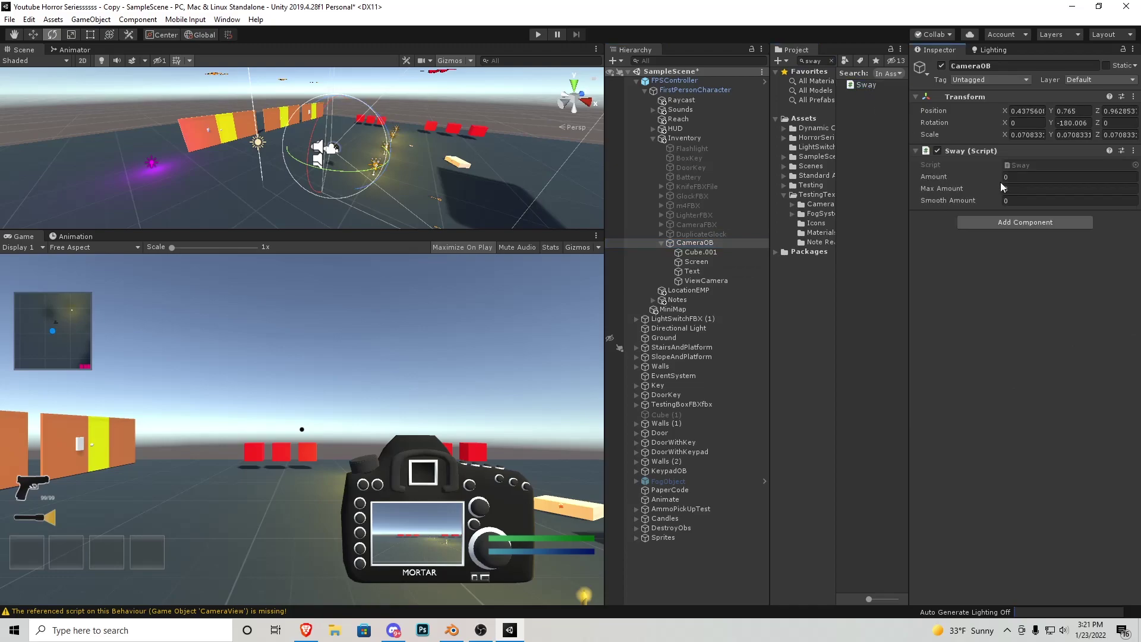
# Fill in the Sway script's Amount, Max Amount and Smooth Amount on CameraOB and play-test the camera's sway.
pyautogui.click(1053, 177)
pyautogui.press('Tab')
pyautogui.press('Tab')
pyautogui.click(537, 34)
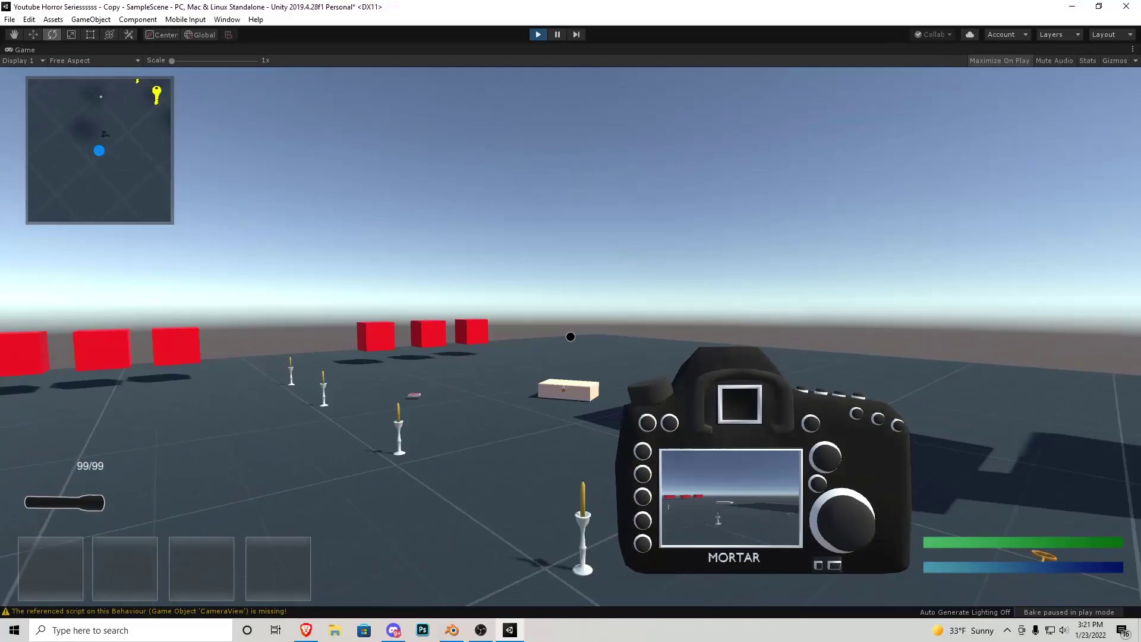
# Stop the play-test and change the shader of the Screen object's CameraTUT material to Legacy Shaders/Self-Illumin/Diffuse.
pyautogui.hotkey('ctrl', 'p')
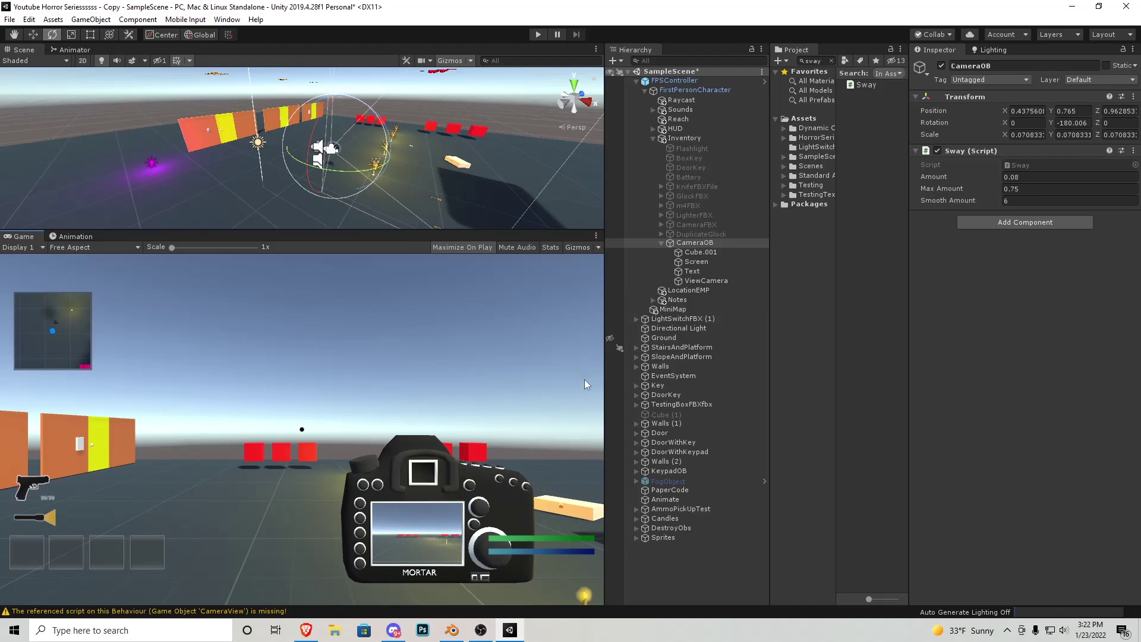
pyautogui.click(701, 262)
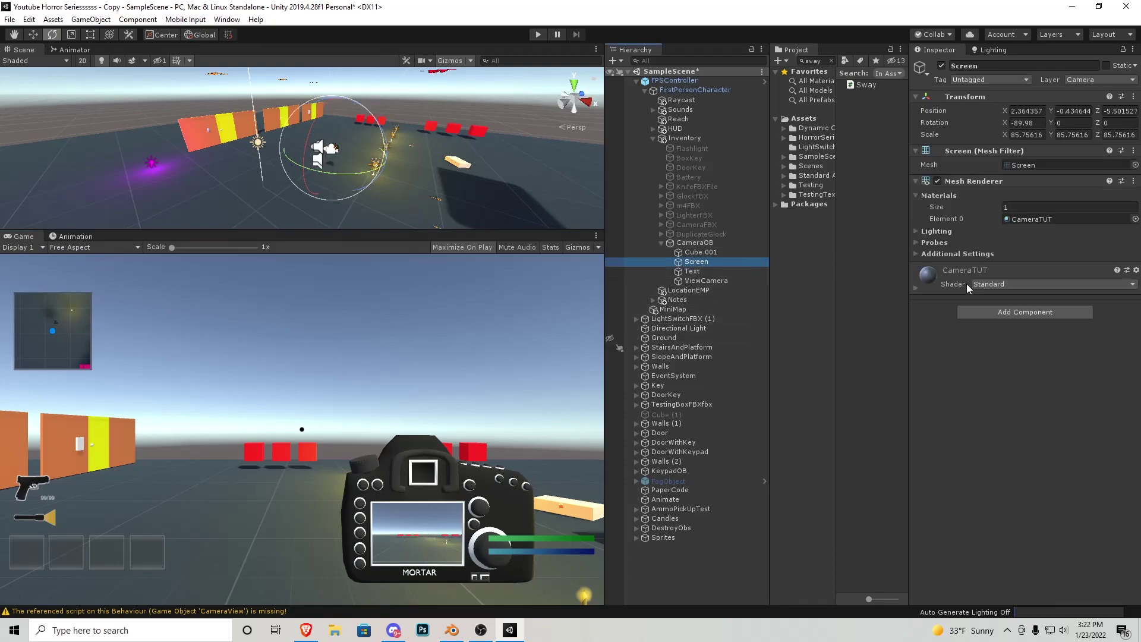
pyautogui.click(916, 287)
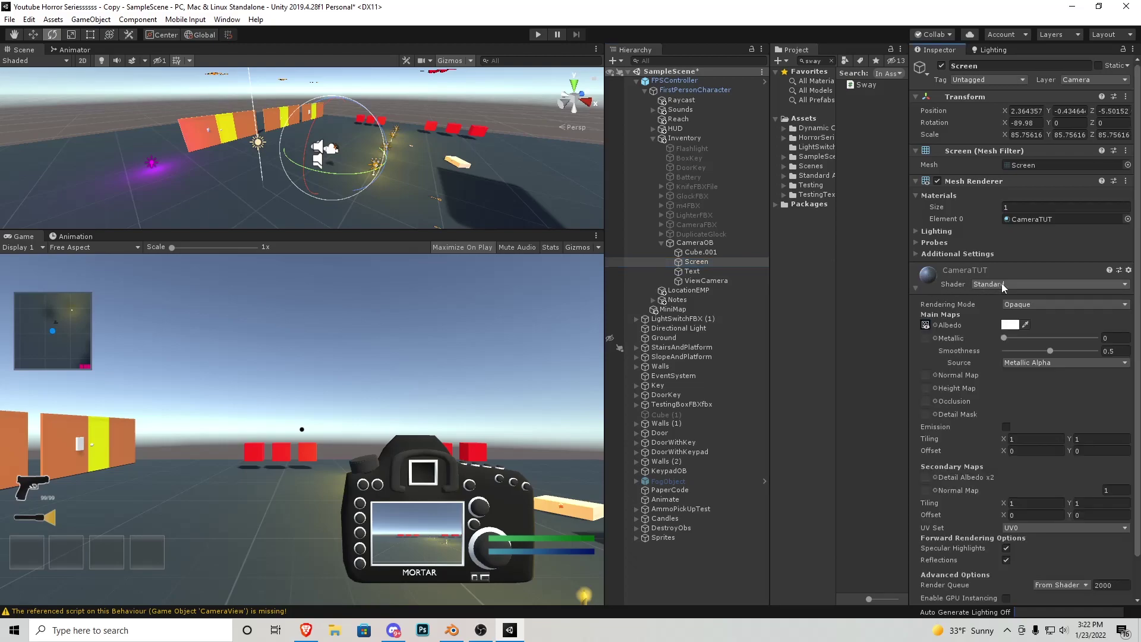
pyautogui.click(1002, 285)
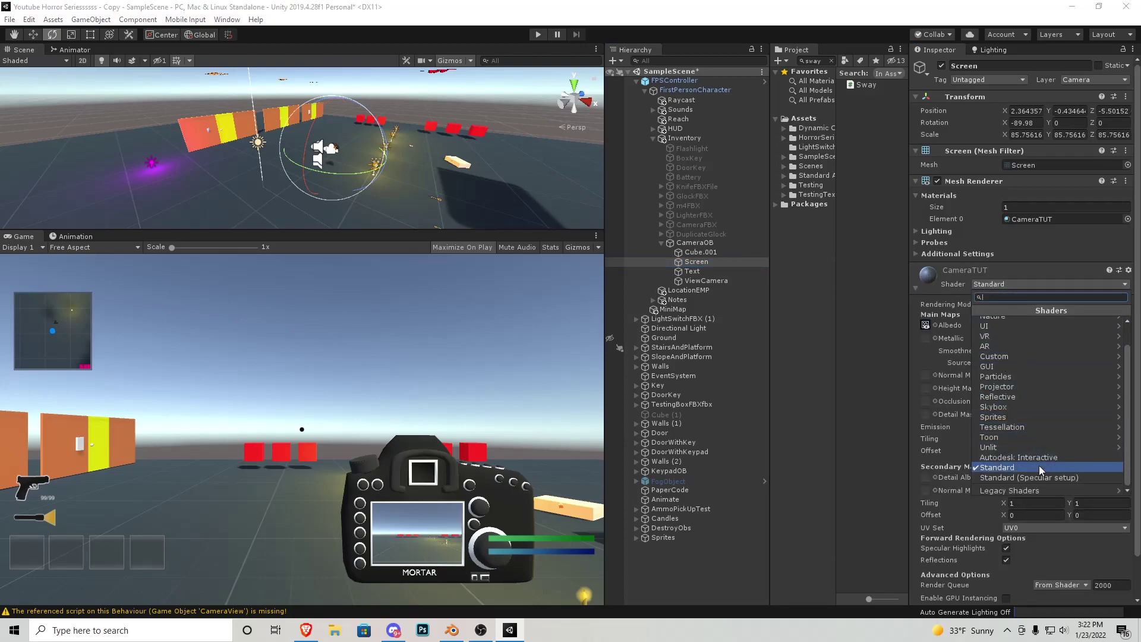
pyautogui.click(1032, 489)
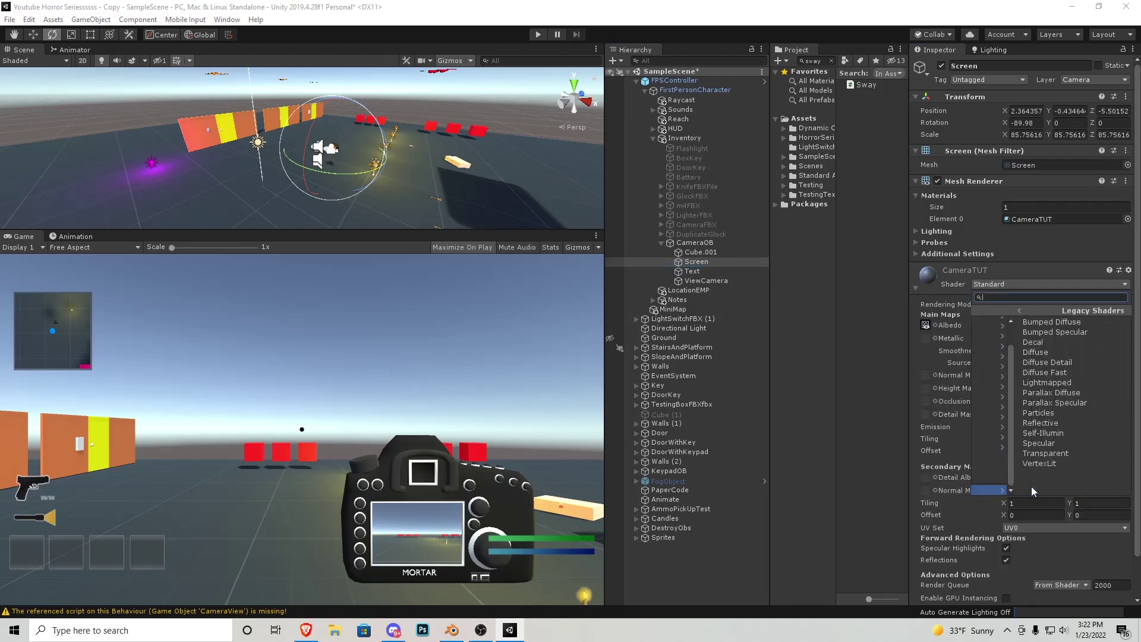
pyautogui.click(1022, 433)
pyautogui.click(1015, 341)
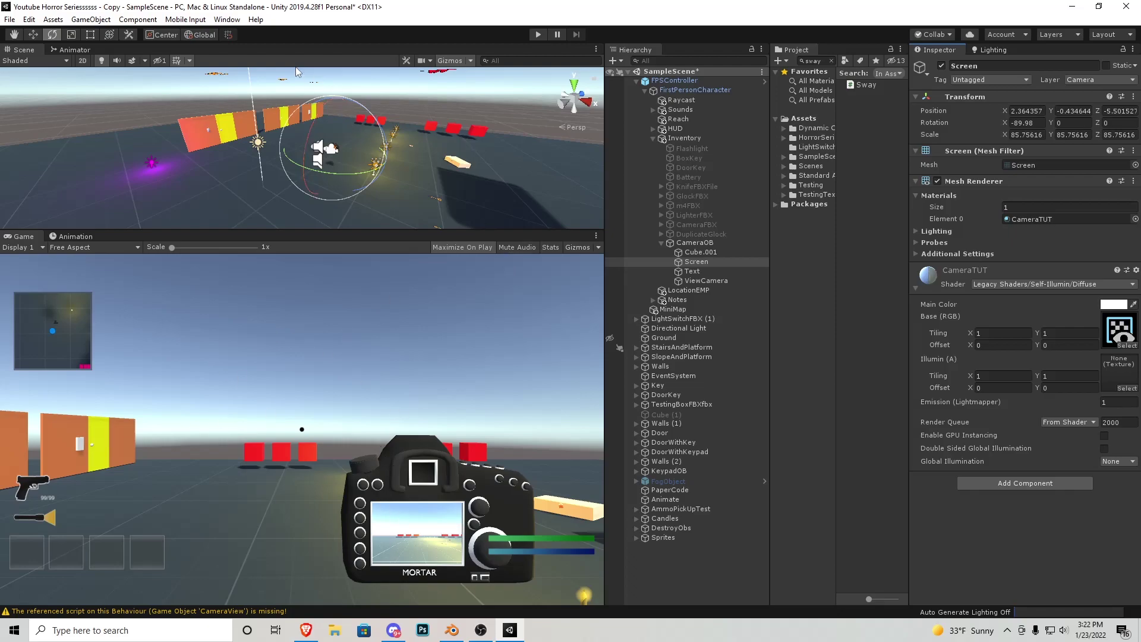
# Search the Package Manager for "post" to check the Post Processing package.
pyautogui.click(227, 20)
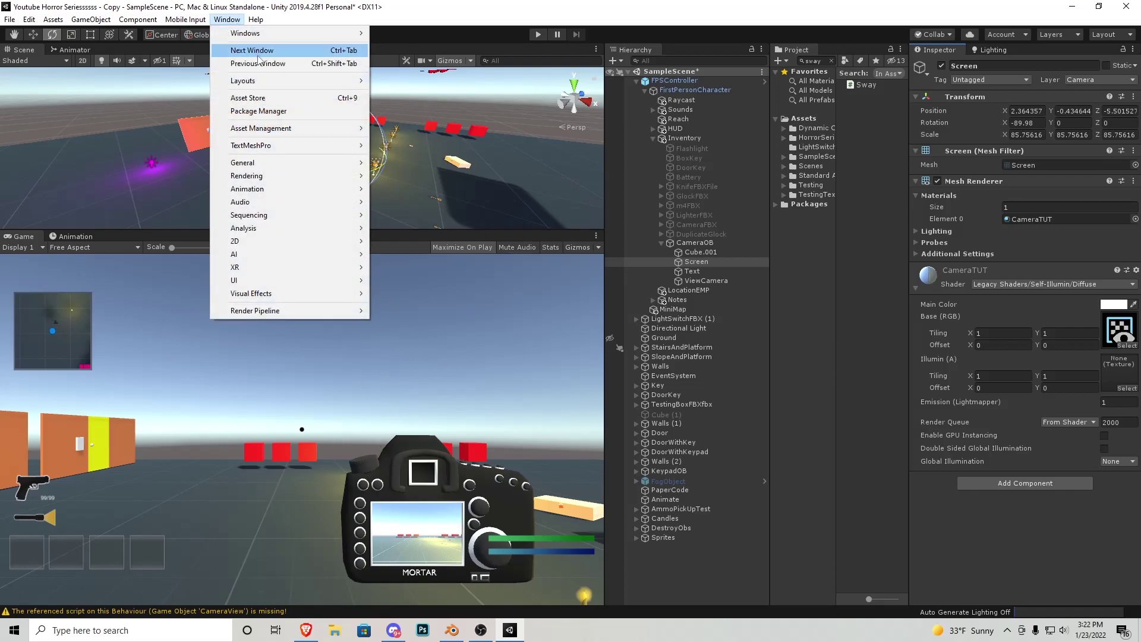
pyautogui.click(270, 111)
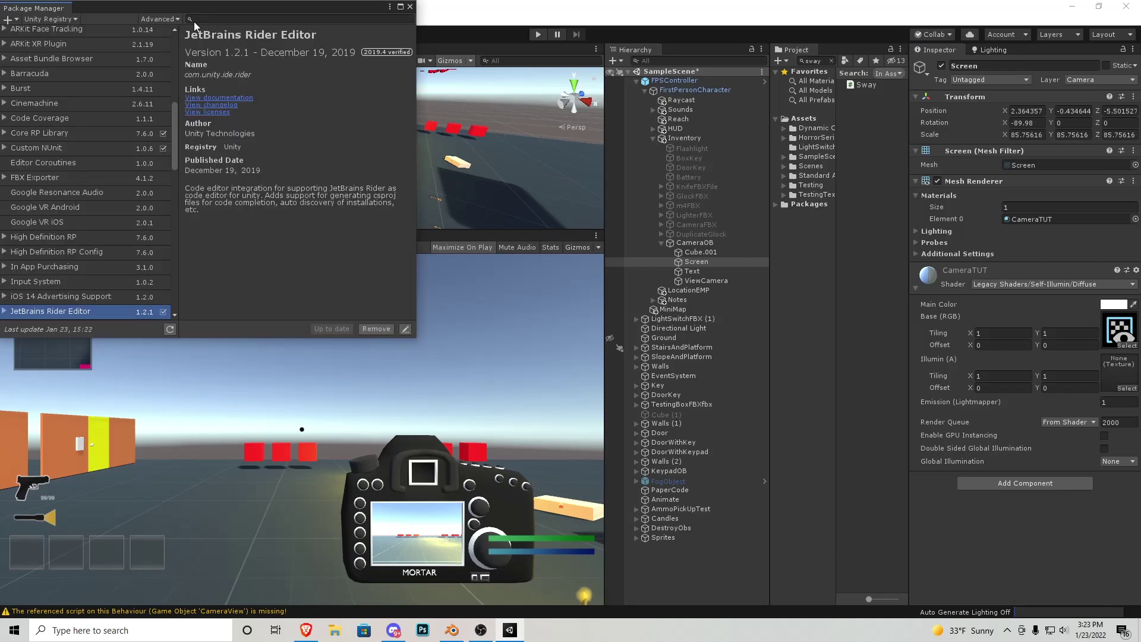
pyautogui.click(203, 19)
pyautogui.write('post')
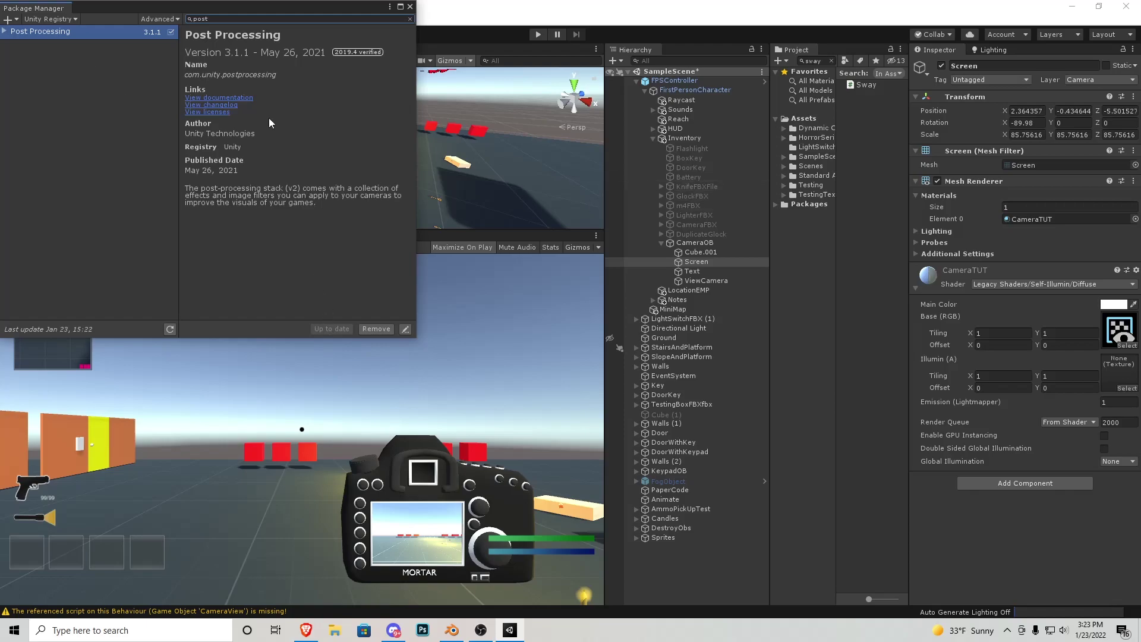
# Create an empty child object under CameraOB and name it POSTFX.
pyautogui.click(715, 247)
pyautogui.click(697, 244)
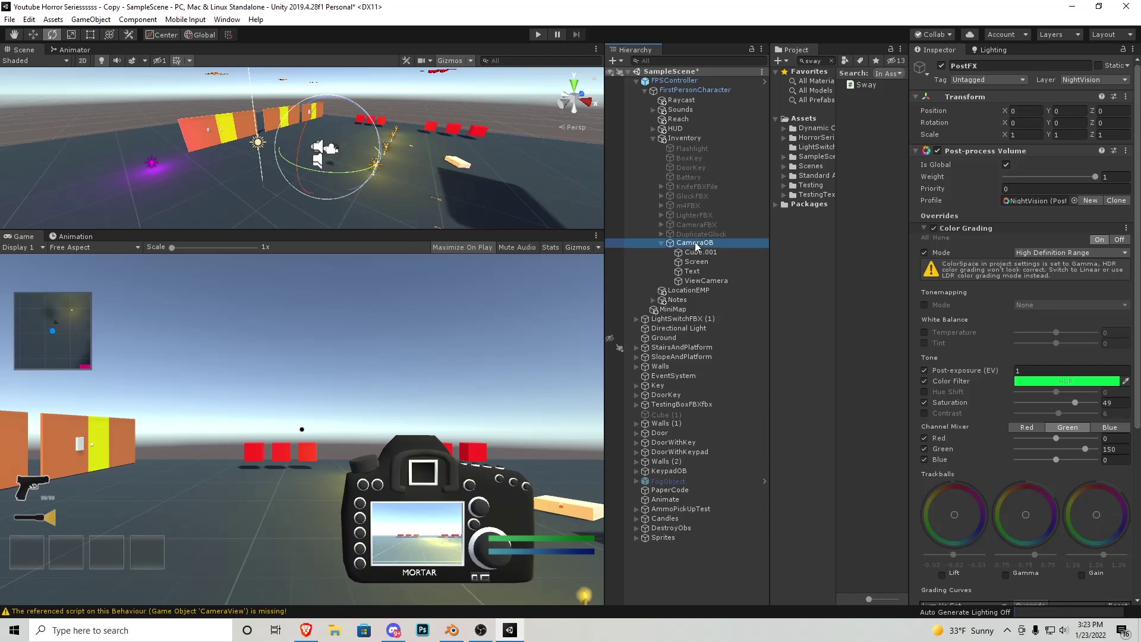
pyautogui.rightClick(696, 245)
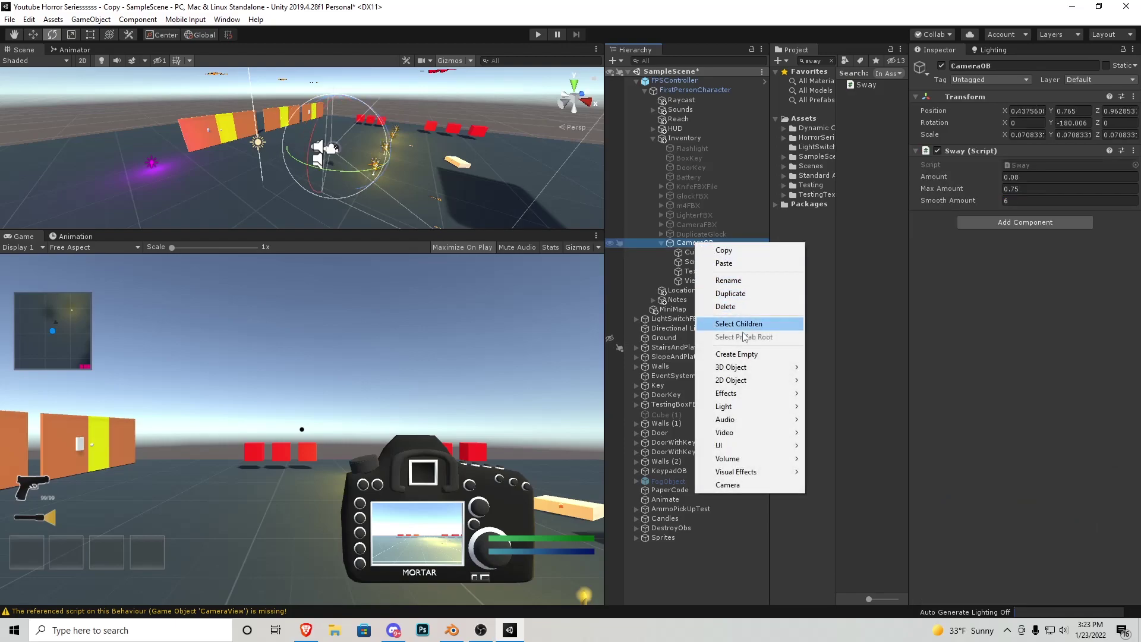
pyautogui.click(737, 354)
pyautogui.click(711, 290)
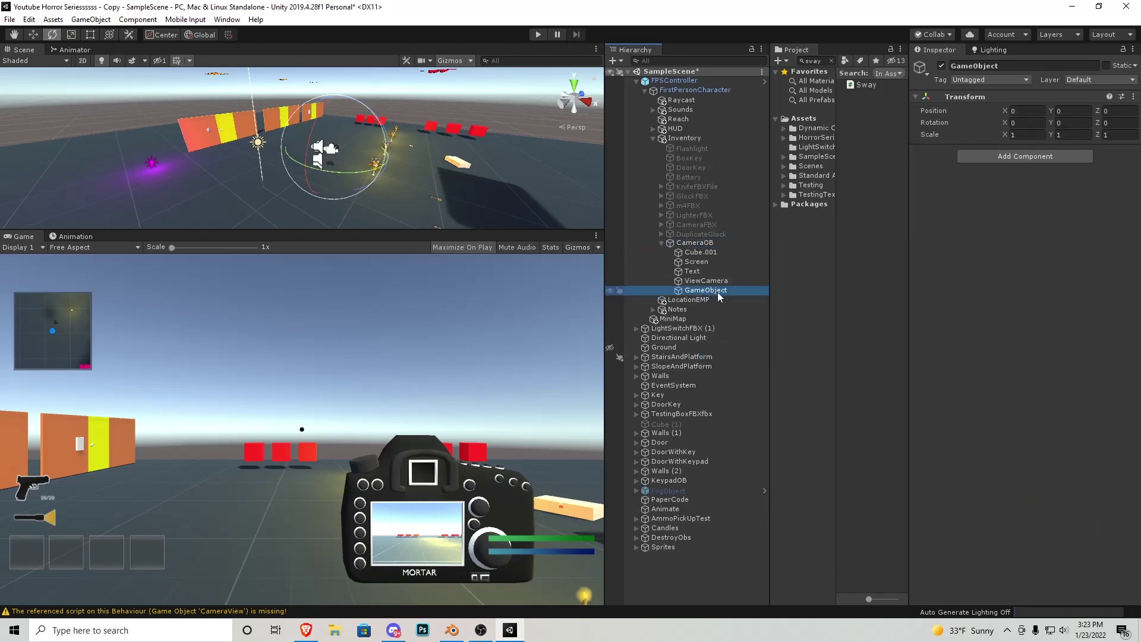
pyautogui.write('POSTFX')
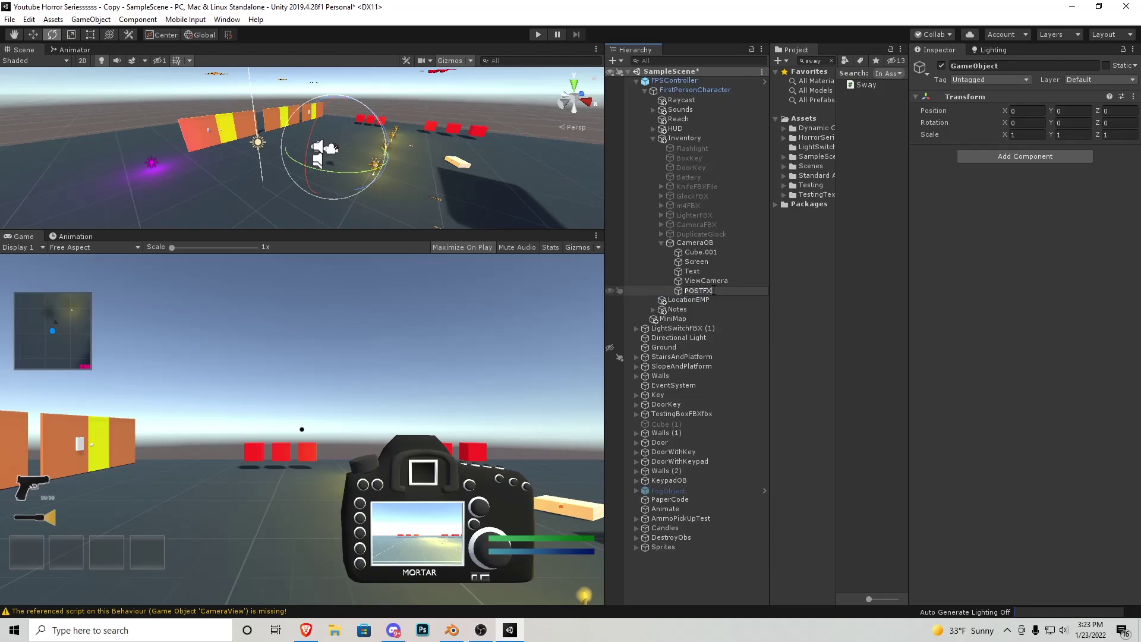
pyautogui.press('Return')
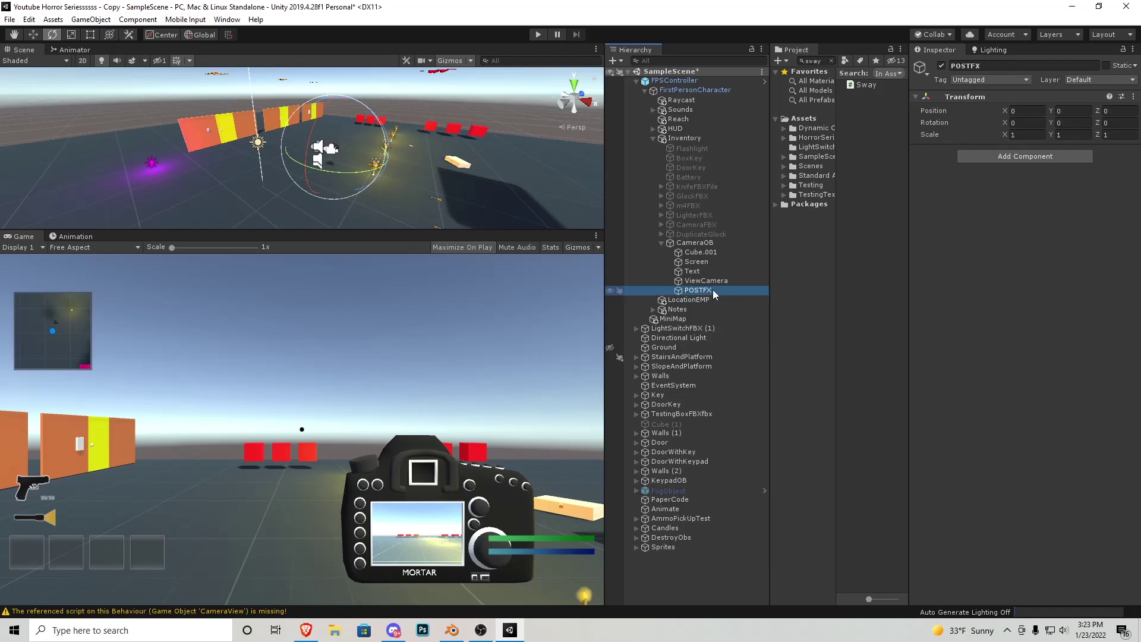
# Add a Post-process Volume component to POSTFX and make it global.
pyautogui.click(971, 156)
pyautogui.write('post')
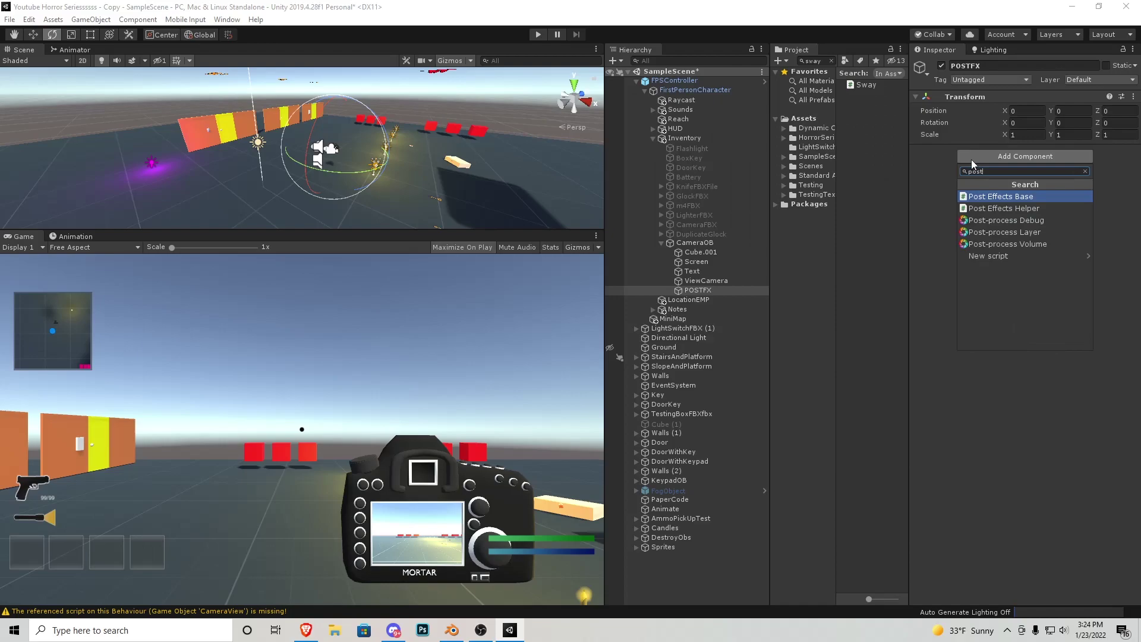
pyautogui.click(1026, 242)
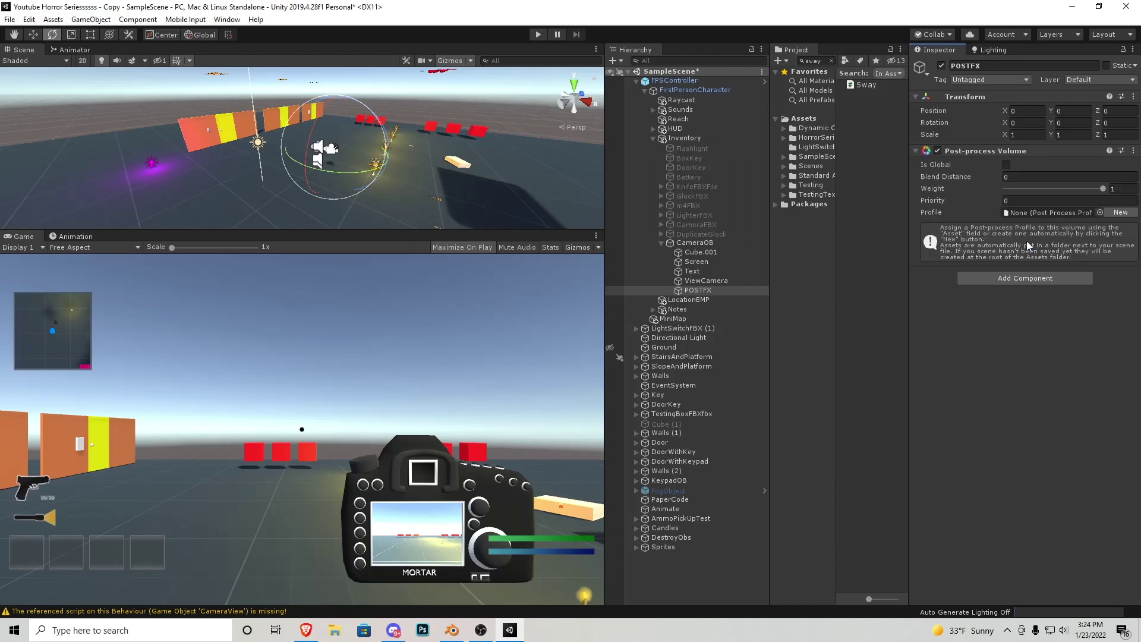
pyautogui.click(1006, 165)
pyautogui.click(728, 272)
pyautogui.click(1003, 310)
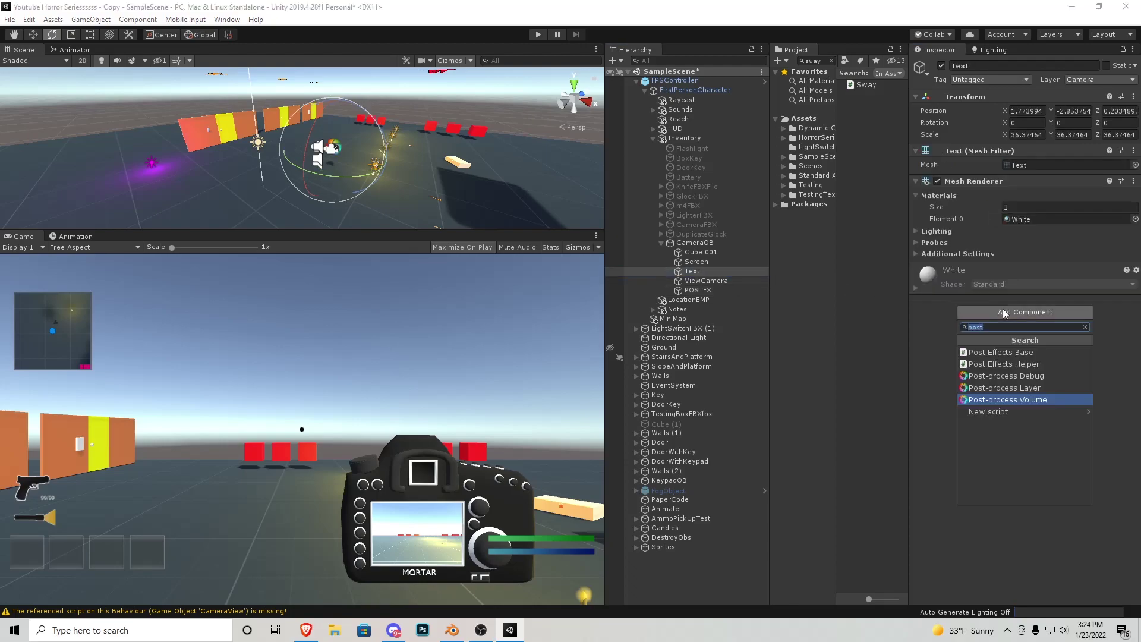
pyautogui.click(1017, 387)
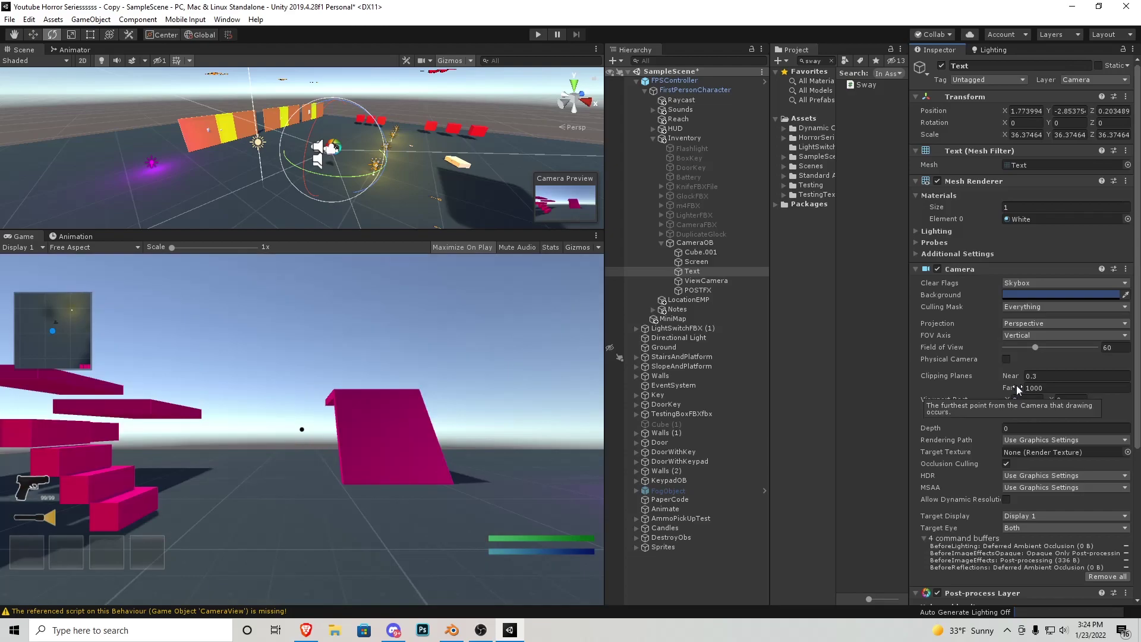
pyautogui.hotkey('ctrl', 'z')
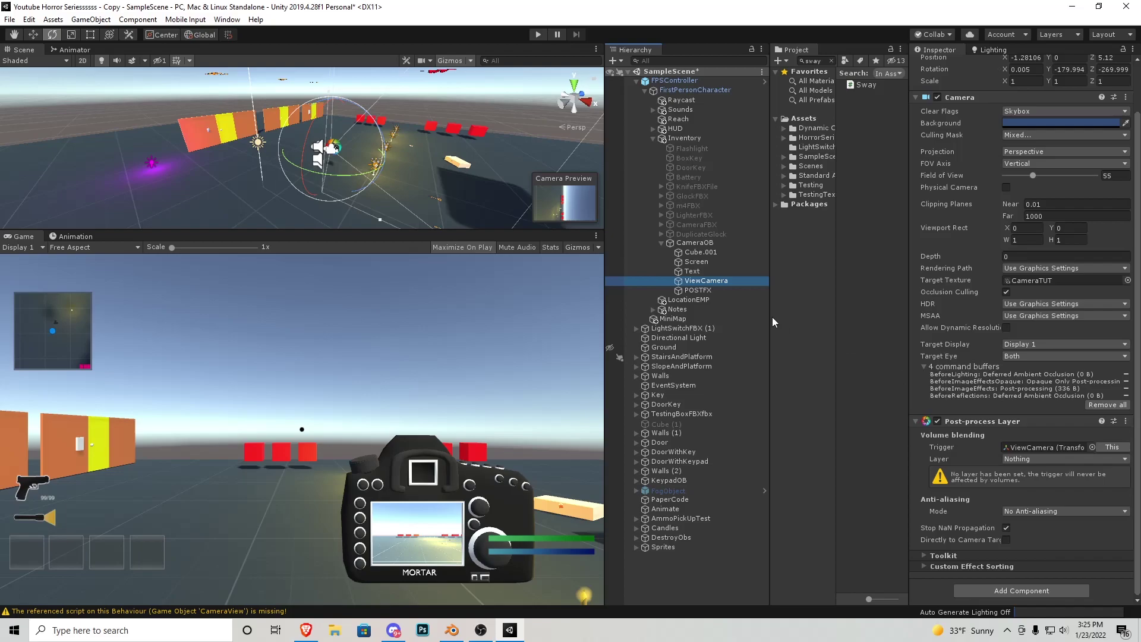
# Assign the POSTFX object to the NightVision layer.
pyautogui.click(726, 291)
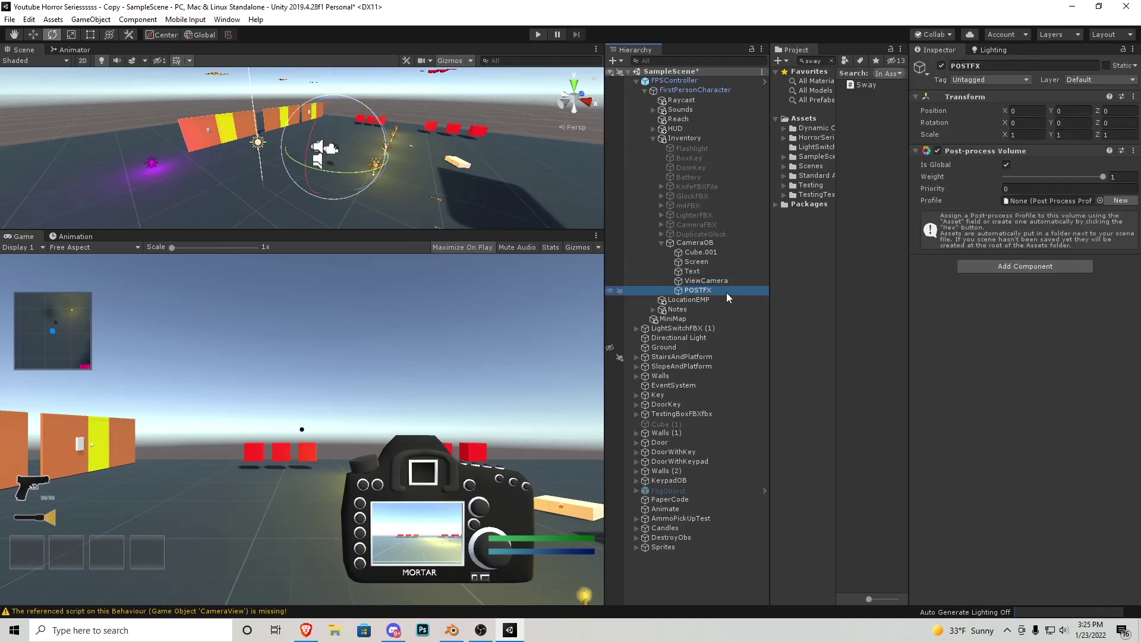
pyautogui.click(1076, 83)
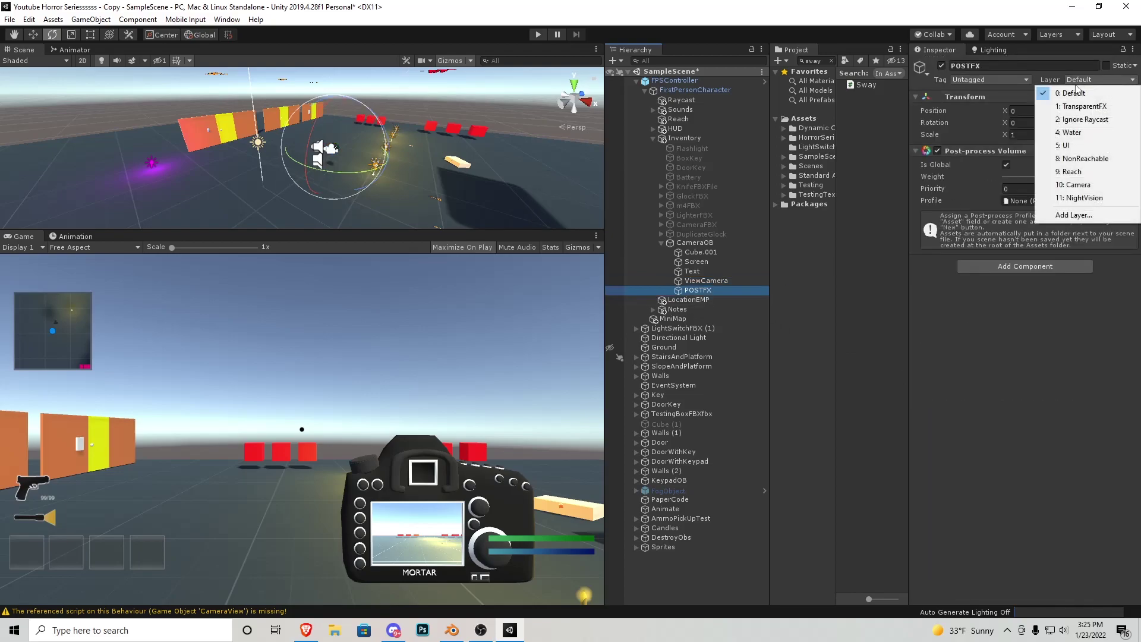
pyautogui.click(1091, 198)
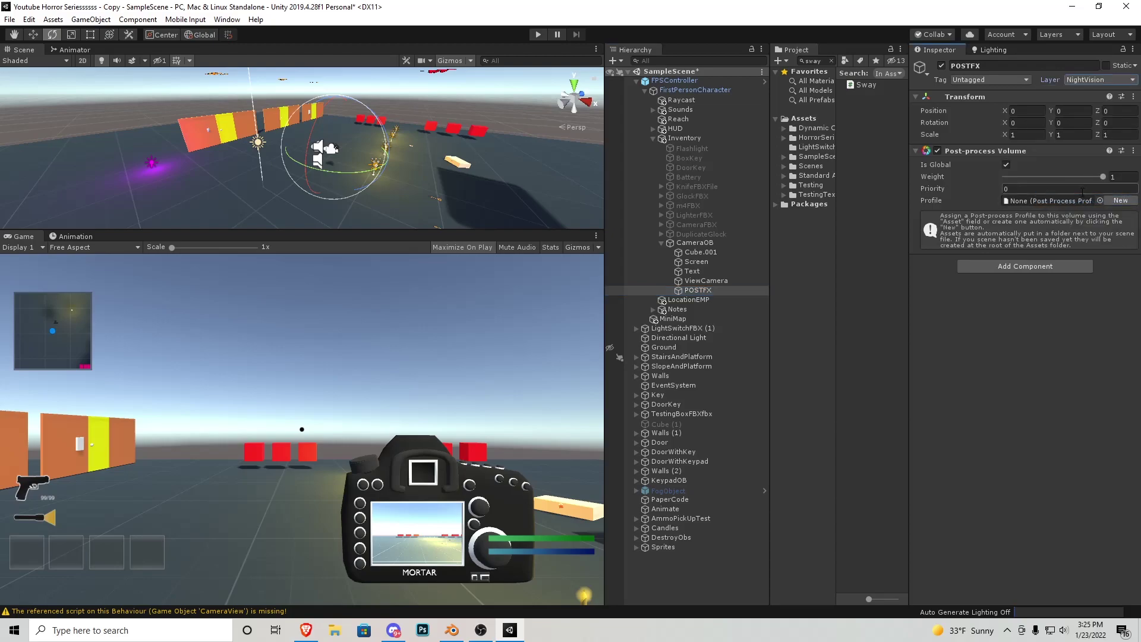
# Set the volume blending layer of ViewCamera's Post-process Layer to NightVision.
pyautogui.click(737, 279)
pyautogui.scroll(-3, 1021, 431)
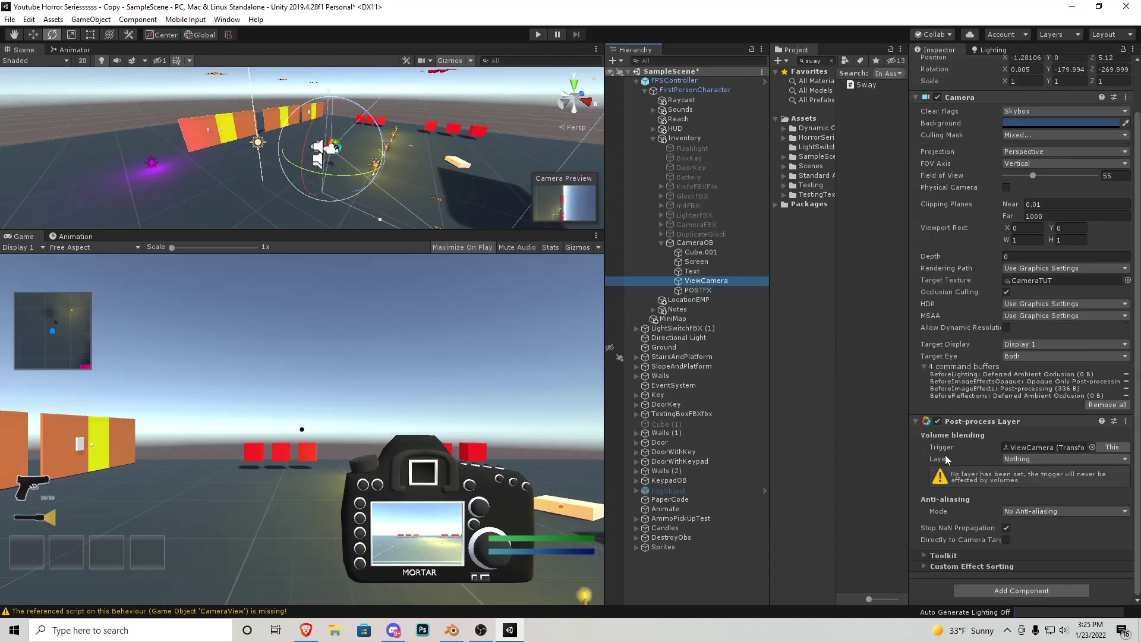
pyautogui.click(1019, 459)
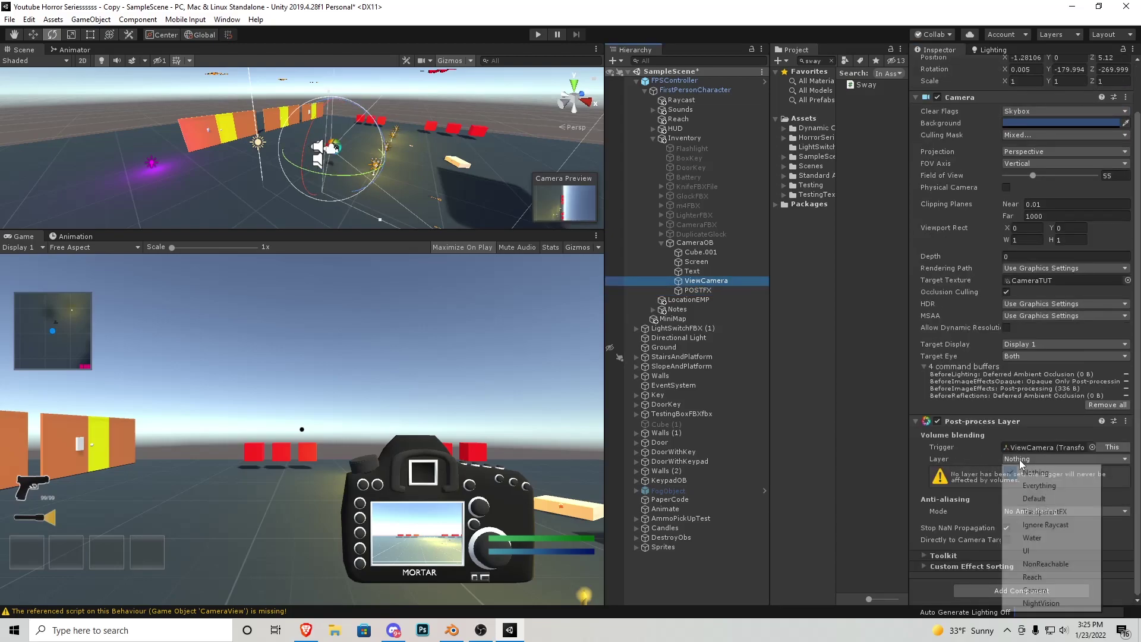
pyautogui.click(1040, 602)
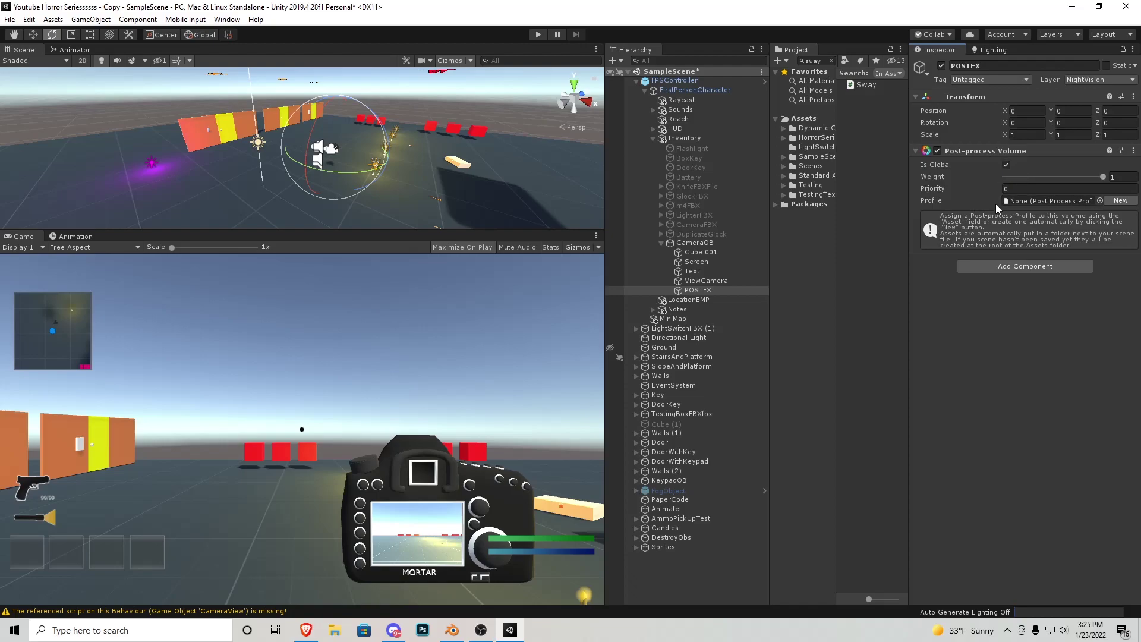
# Create a new profile for POSTFX's Post-process Volume and locate the profile asset in the project.
pyautogui.click(1105, 200)
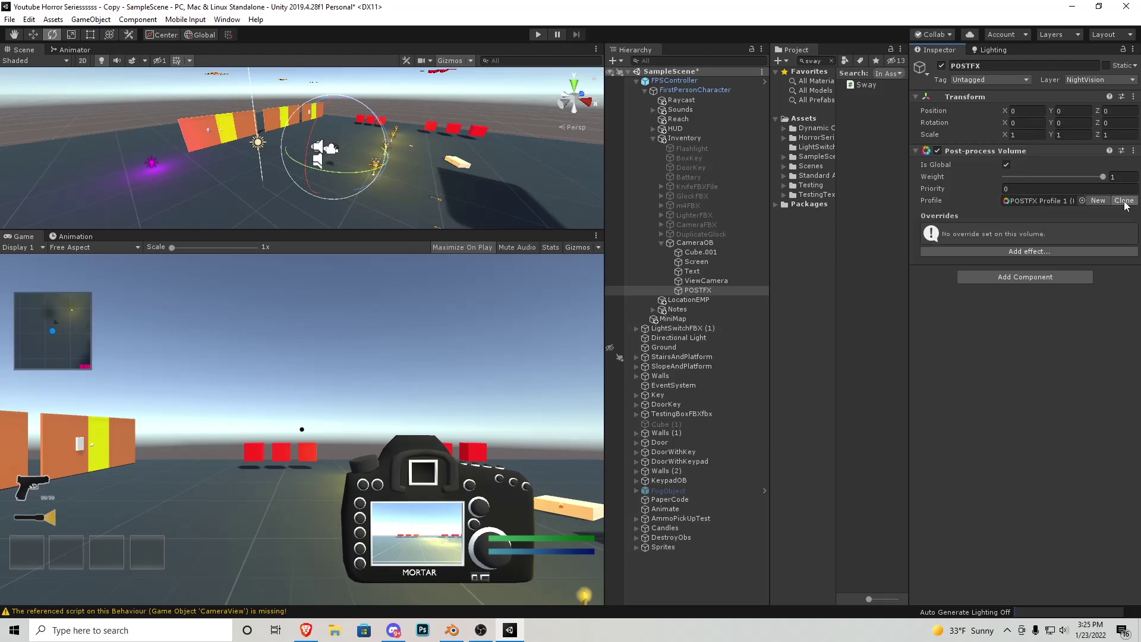
pyautogui.click(1029, 201)
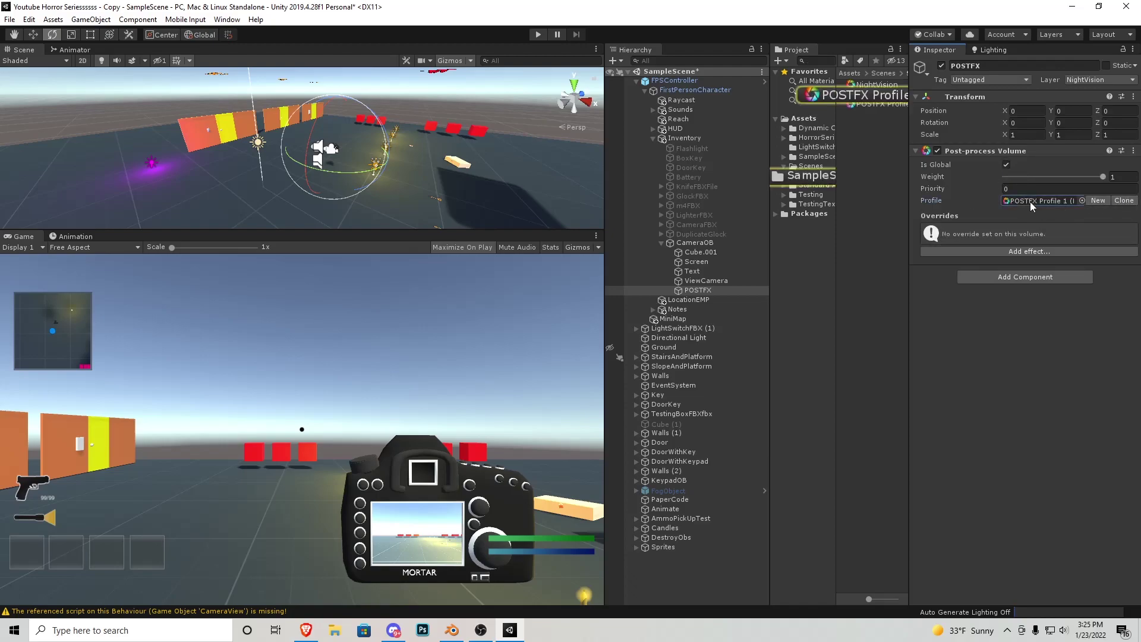
pyautogui.click(885, 95)
pyautogui.click(713, 290)
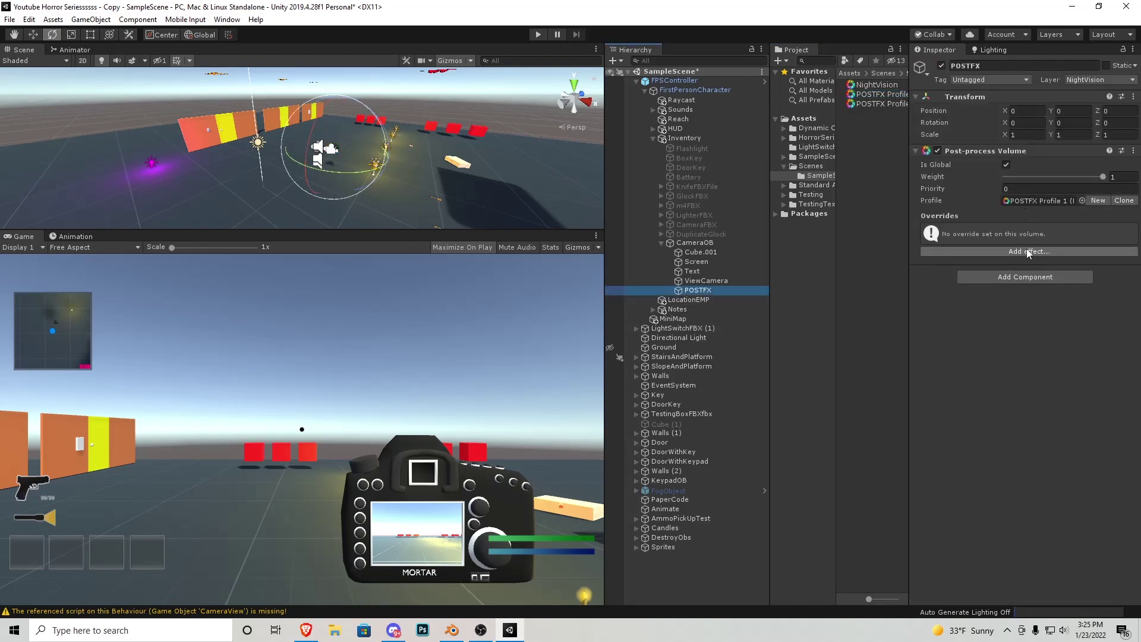
# Add a Color Grading effect to the POSTFX volume and override its Color Filter with a bright green.
pyautogui.moveTo(1071, 257)
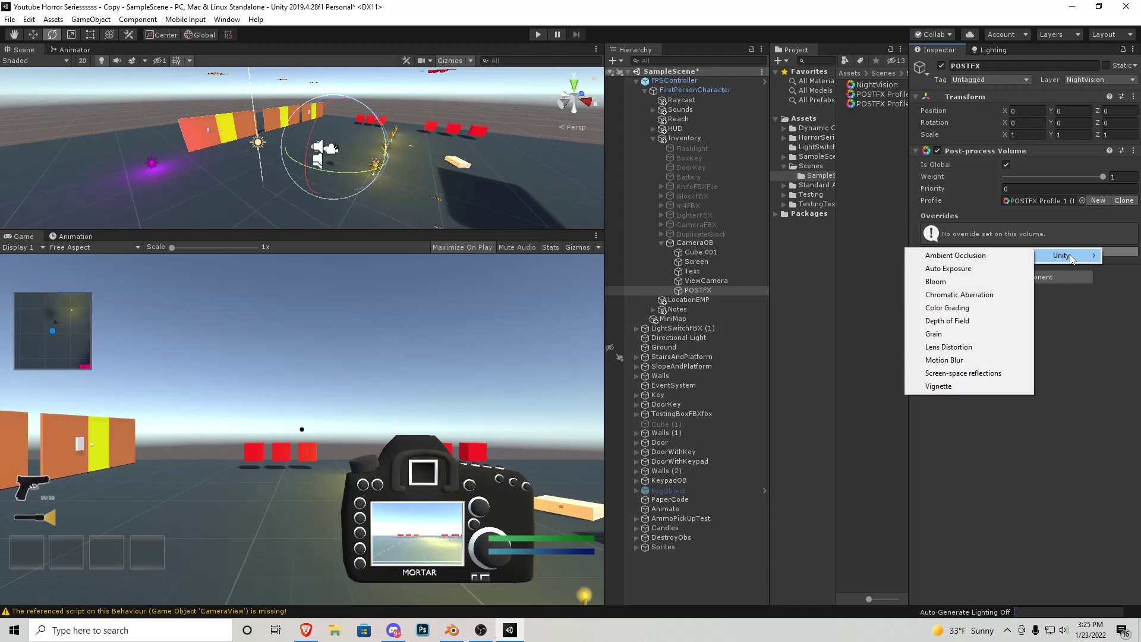
pyautogui.click(975, 308)
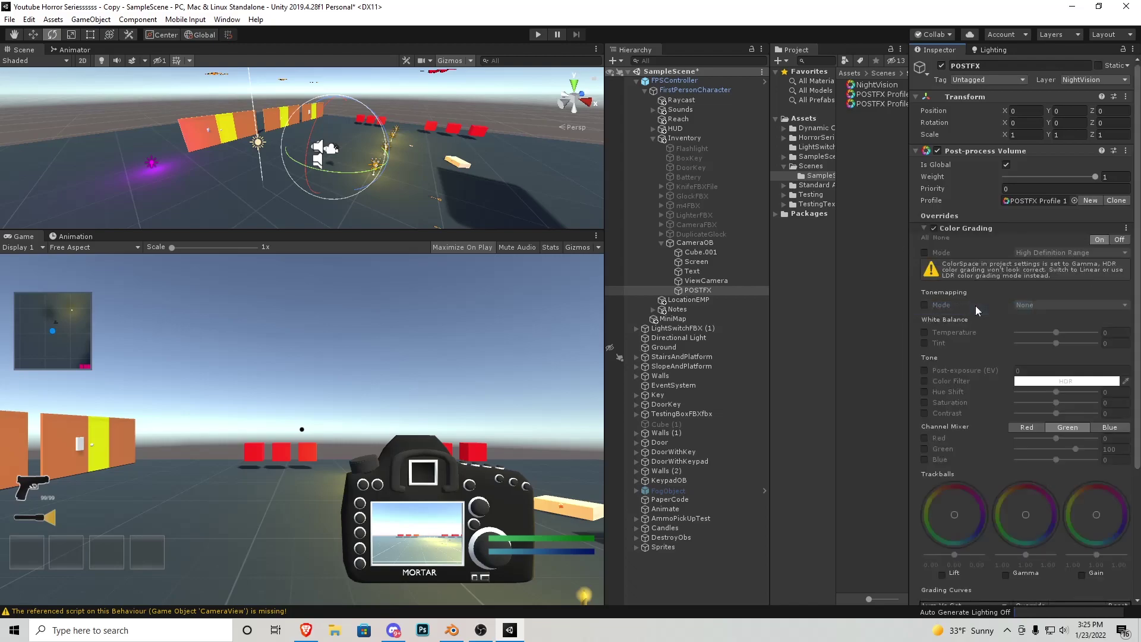
pyautogui.click(924, 381)
pyautogui.click(1064, 381)
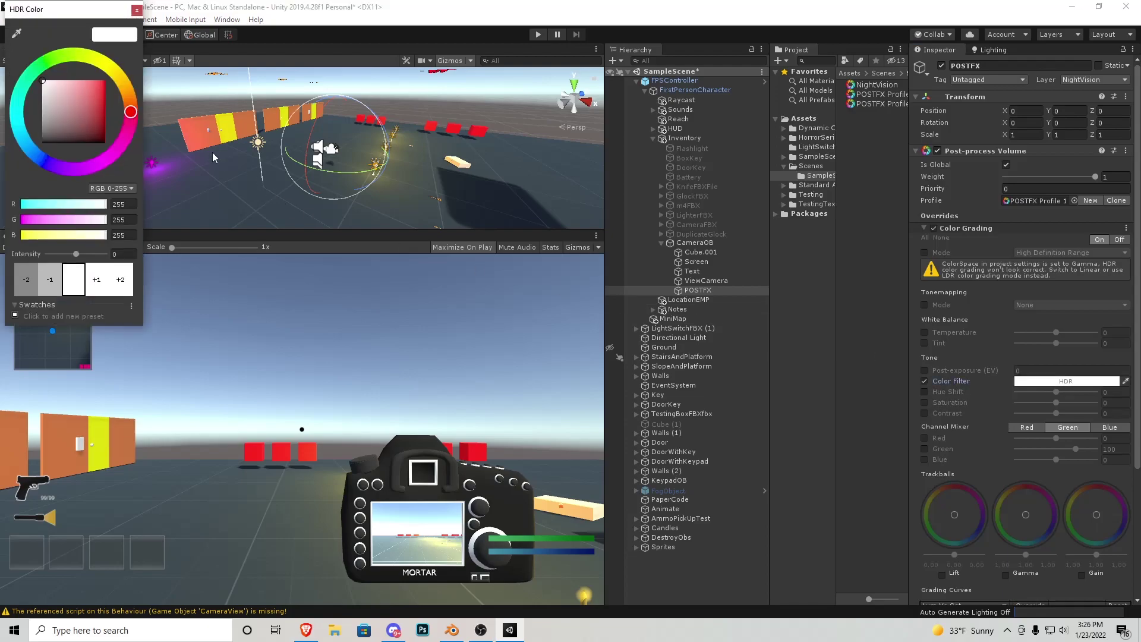
pyautogui.moveTo(130, 112); pyautogui.dragTo(133, 63)
pyautogui.click(105, 78)
pyautogui.click(136, 10)
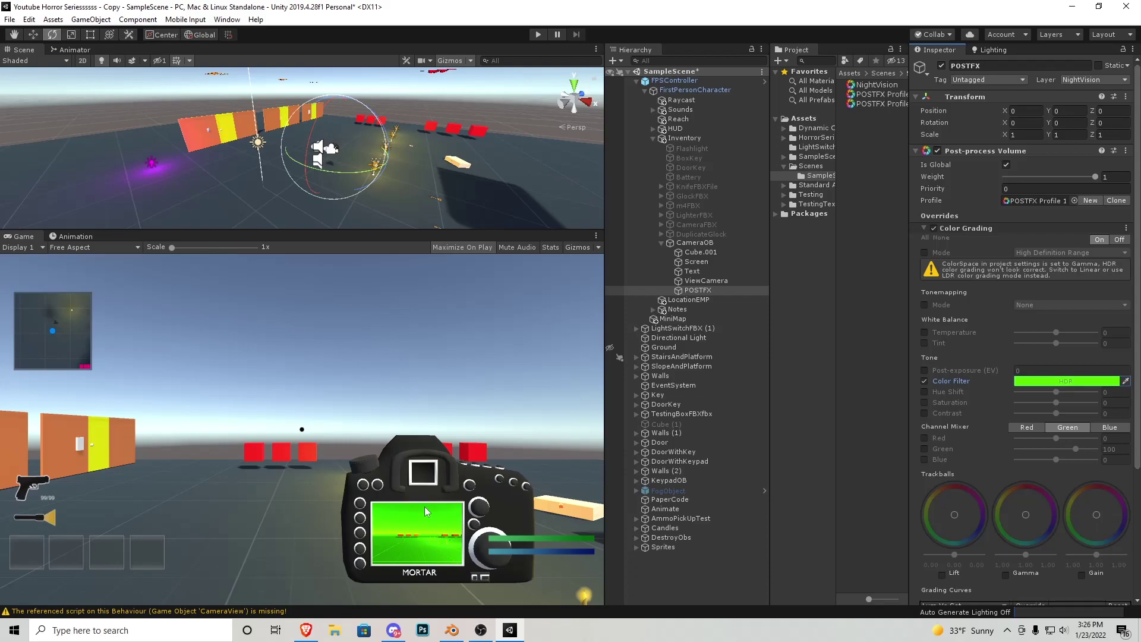
# Add a Lens Distortion effect to the POSTFX volume, override intensity and both X and Y multipliers, and set the intensity to -10.
pyautogui.scroll(-5, 1022, 416)
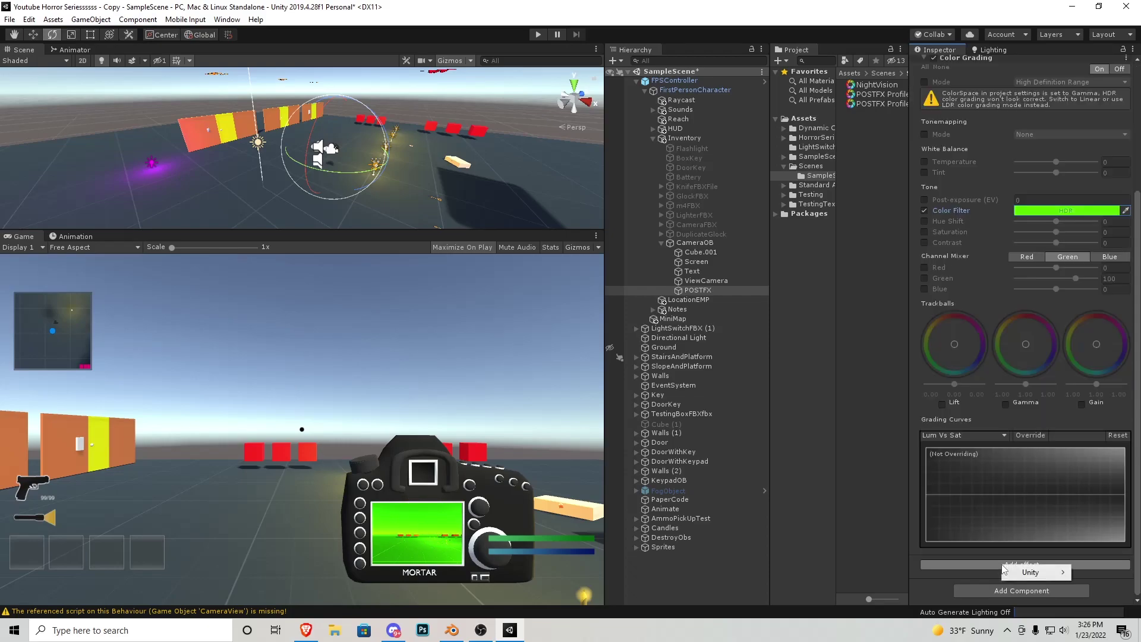
pyautogui.click(1010, 568)
pyautogui.moveTo(1034, 572)
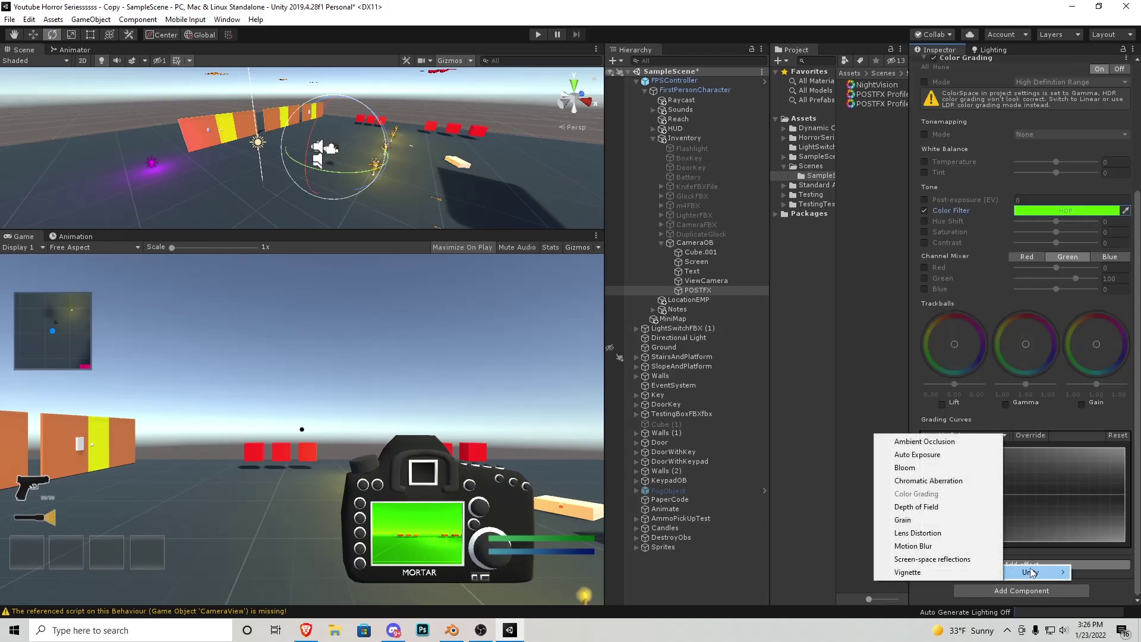
pyautogui.click(954, 534)
pyautogui.scroll(-3, 986, 523)
pyautogui.click(925, 479)
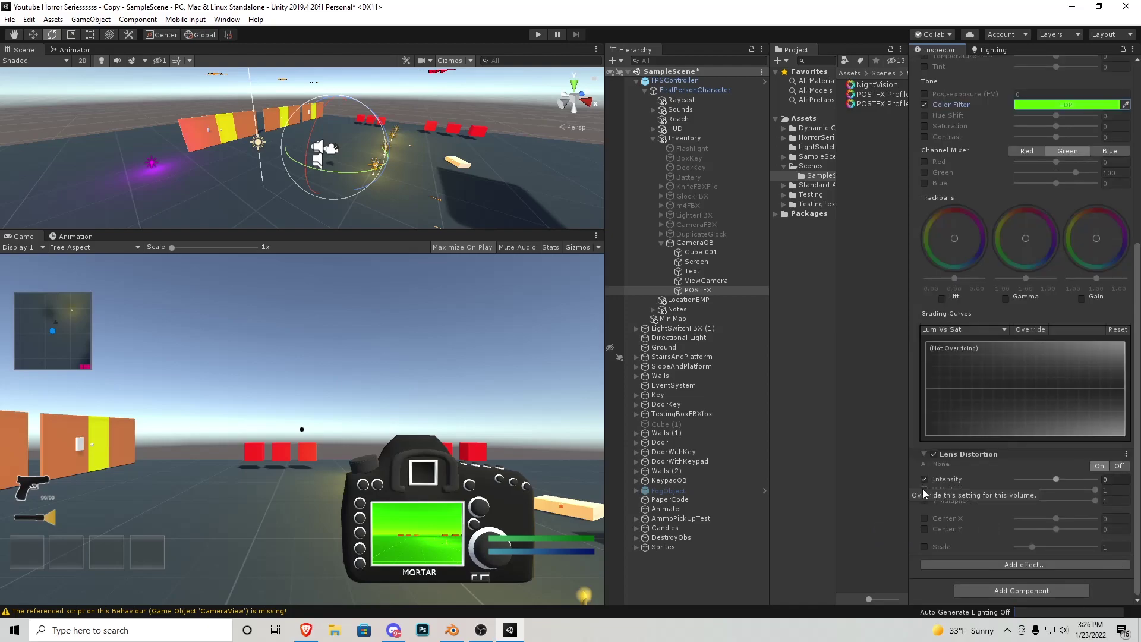
pyautogui.click(924, 500)
pyautogui.click(924, 490)
pyautogui.click(1056, 479)
pyautogui.moveTo(1056, 480)
pyautogui.mouseDown()
pyautogui.moveTo(1073, 482)
pyautogui.moveTo(1051, 482)
pyautogui.mouseUp()
# Add a Grain effect to the POSTFX volume with intensity overridden to 0.5 and size to 1.5.
pyautogui.click(1055, 565)
pyautogui.moveTo(1074, 572)
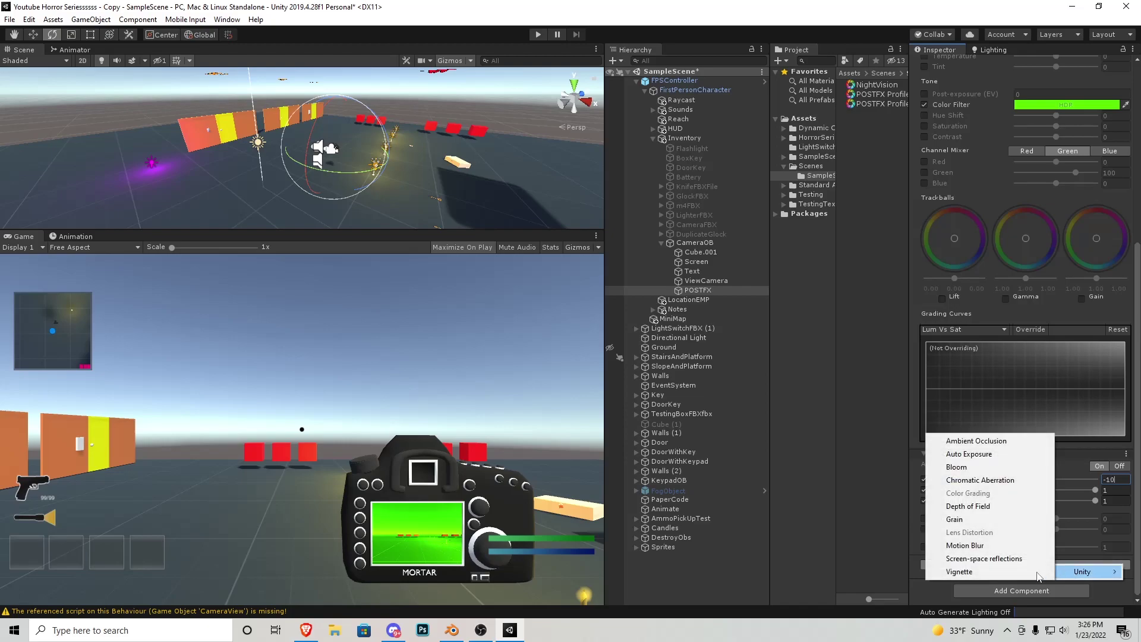
pyautogui.click(965, 518)
pyautogui.scroll(-3, 948, 529)
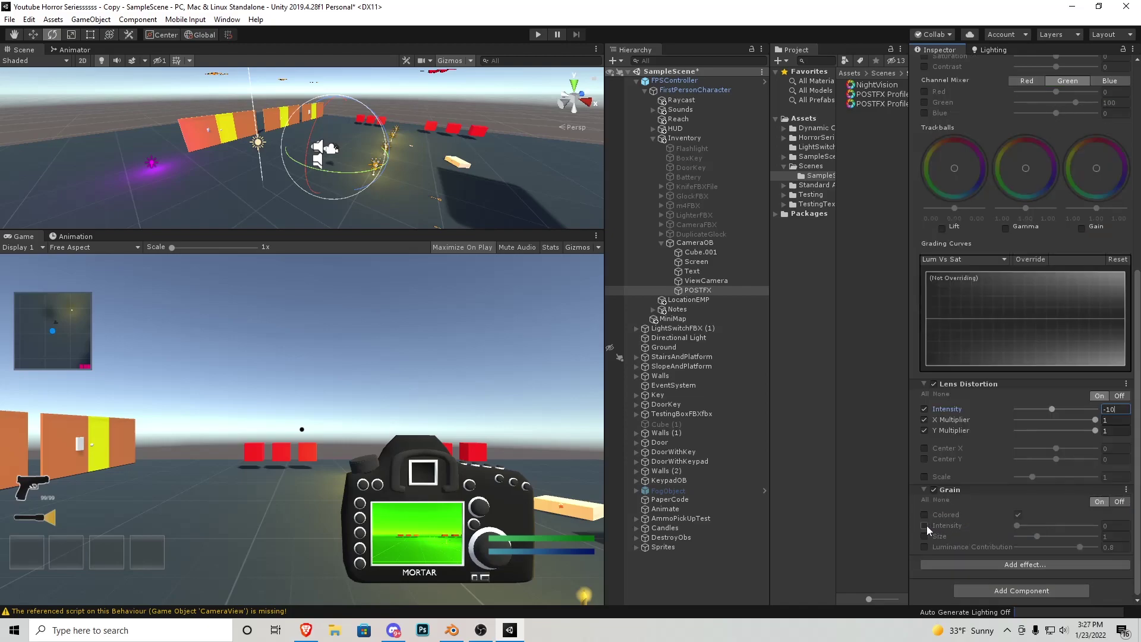
pyautogui.click(925, 525)
pyautogui.click(924, 536)
pyautogui.moveTo(1018, 526); pyautogui.dragTo(1046, 536)
pyautogui.click(1113, 525)
pyautogui.write('0.5')
pyautogui.write('1.5')
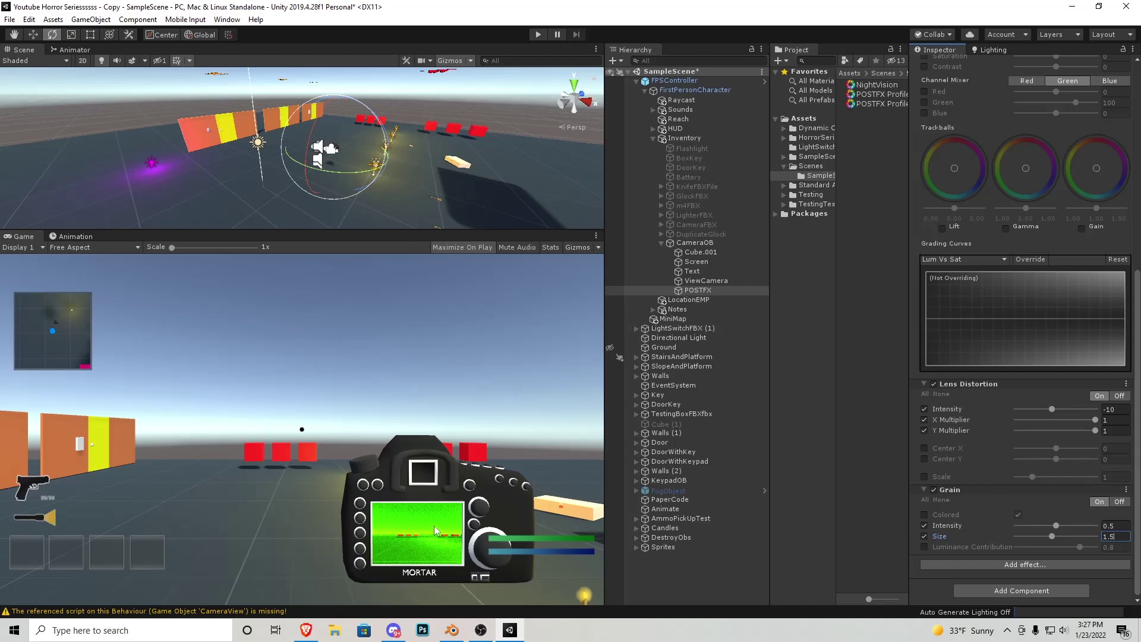
# Add a Vignette effect to the POSTFX volume, override its mode and color, and set its overridden intensity to 0.5.
pyautogui.click(1050, 564)
pyautogui.moveTo(1054, 571)
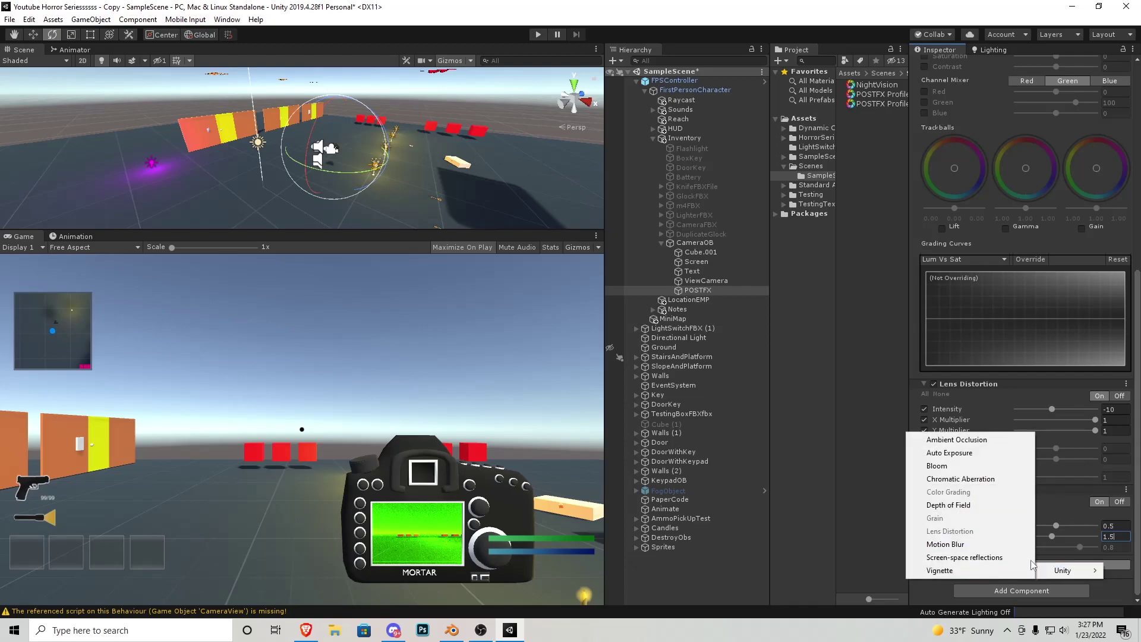
pyautogui.click(966, 570)
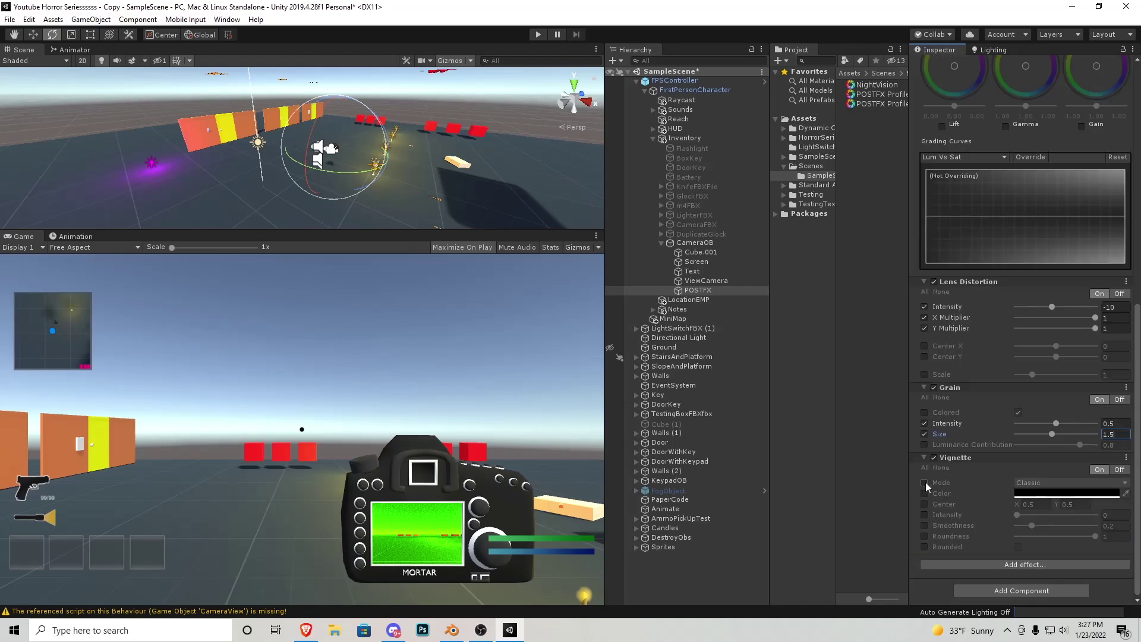
pyautogui.click(924, 493)
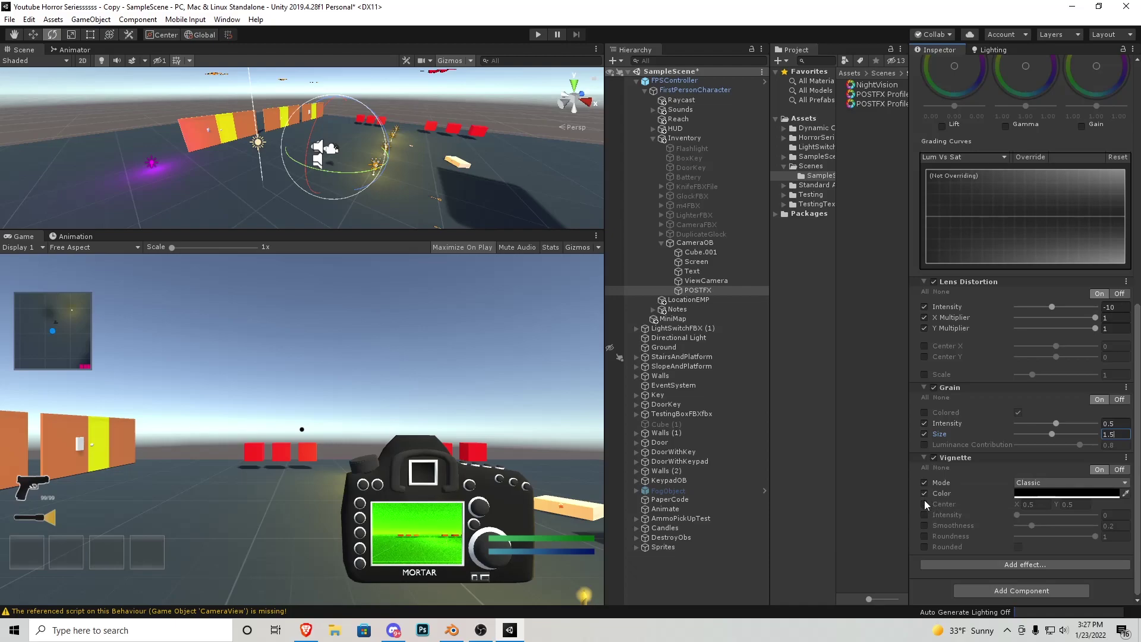
pyautogui.click(923, 514)
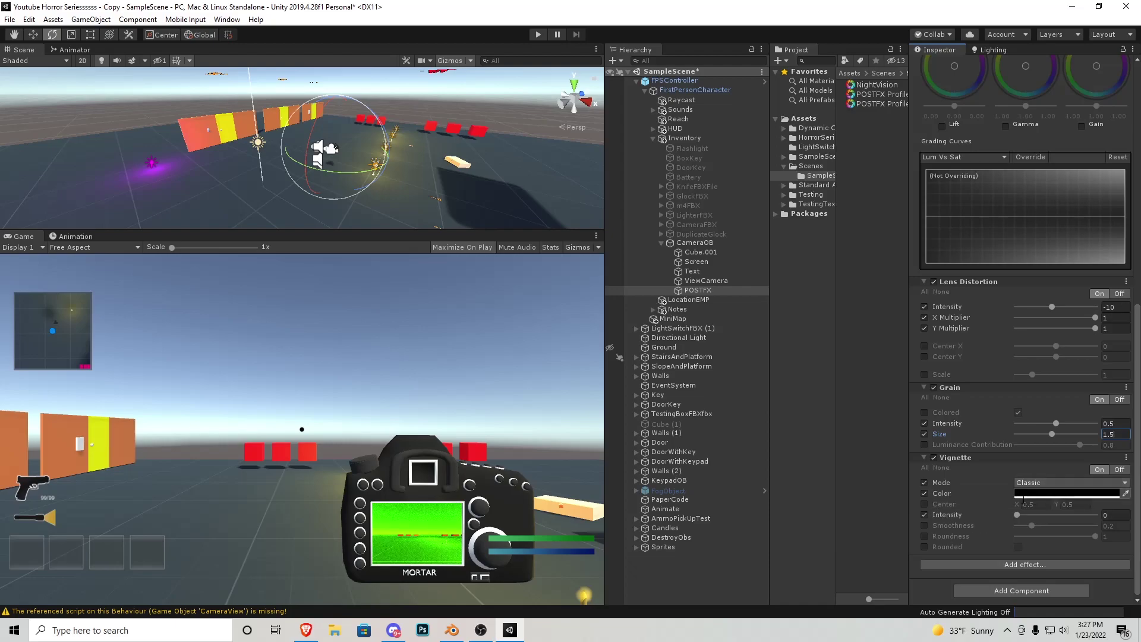
pyautogui.moveTo(1018, 515); pyautogui.dragTo(1059, 521)
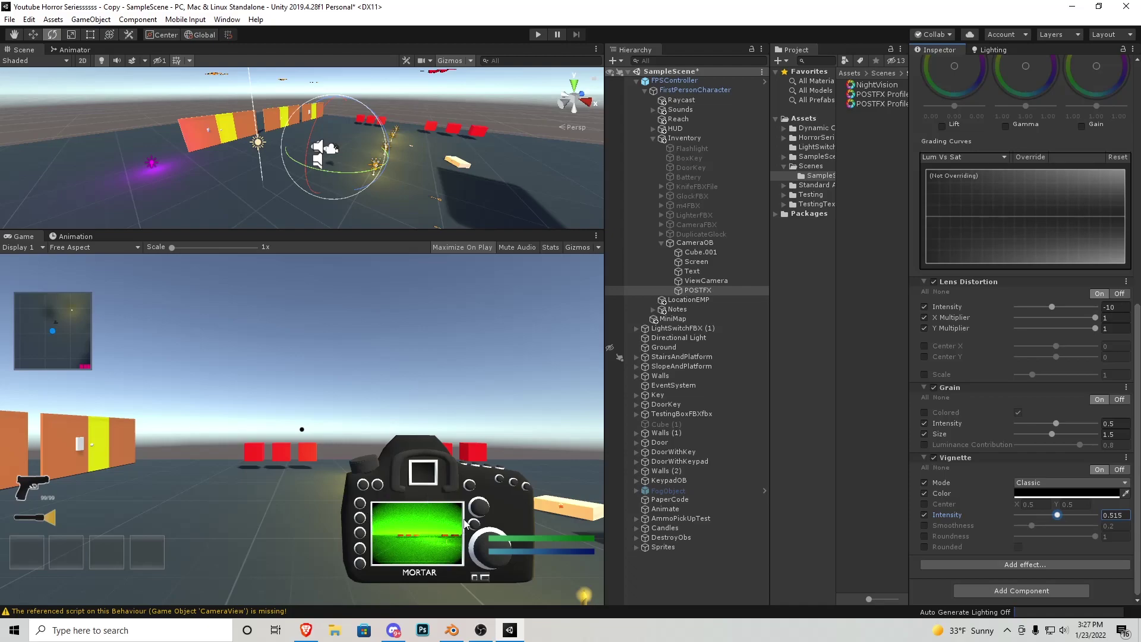
pyautogui.click(1121, 516)
pyautogui.write('.5')
# Try red (FF0000) as the vignette color and return it to black.
pyautogui.click(1067, 493)
pyautogui.moveTo(85, 135)
pyautogui.mouseDown()
pyautogui.moveTo(65, 125)
pyautogui.moveTo(42, 144)
pyautogui.moveTo(105, 80)
pyautogui.mouseUp()
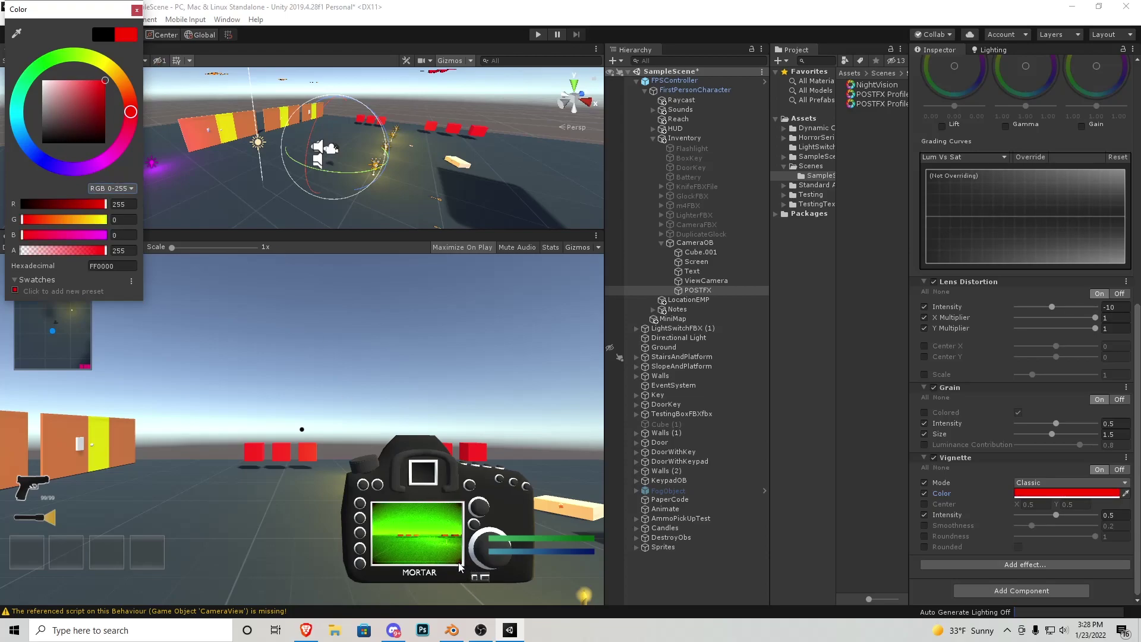
pyautogui.moveTo(65, 89)
pyautogui.mouseDown()
pyautogui.moveTo(41, 133)
pyautogui.moveTo(13, 135)
pyautogui.mouseUp()
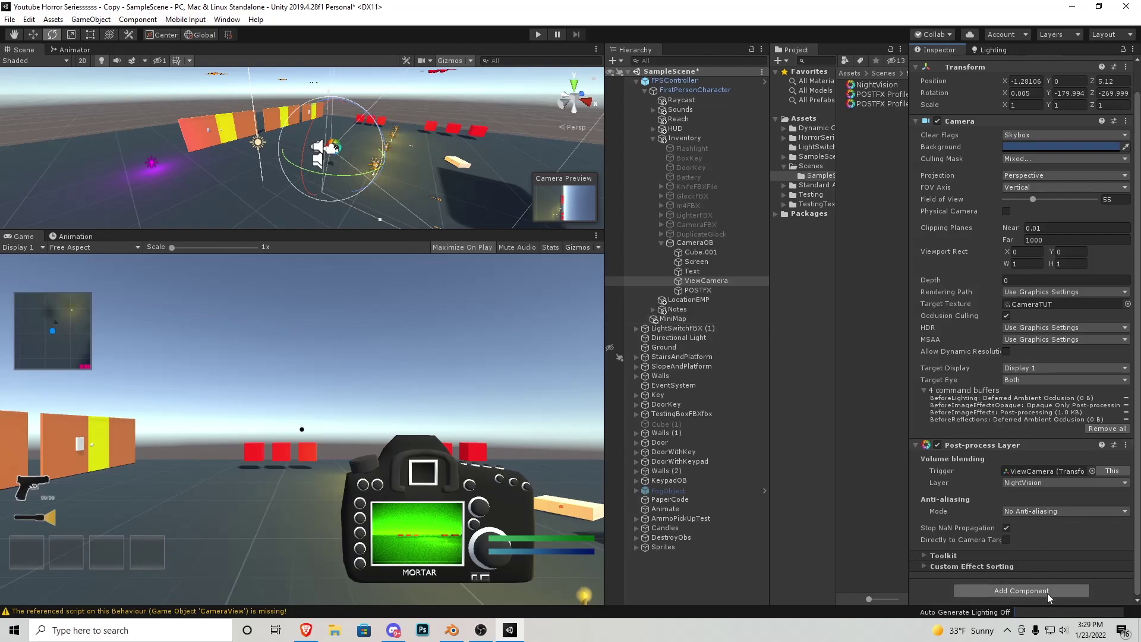
# Add a Color Correction (Curves, Saturation) component to ViewCamera.
pyautogui.click(1042, 593)
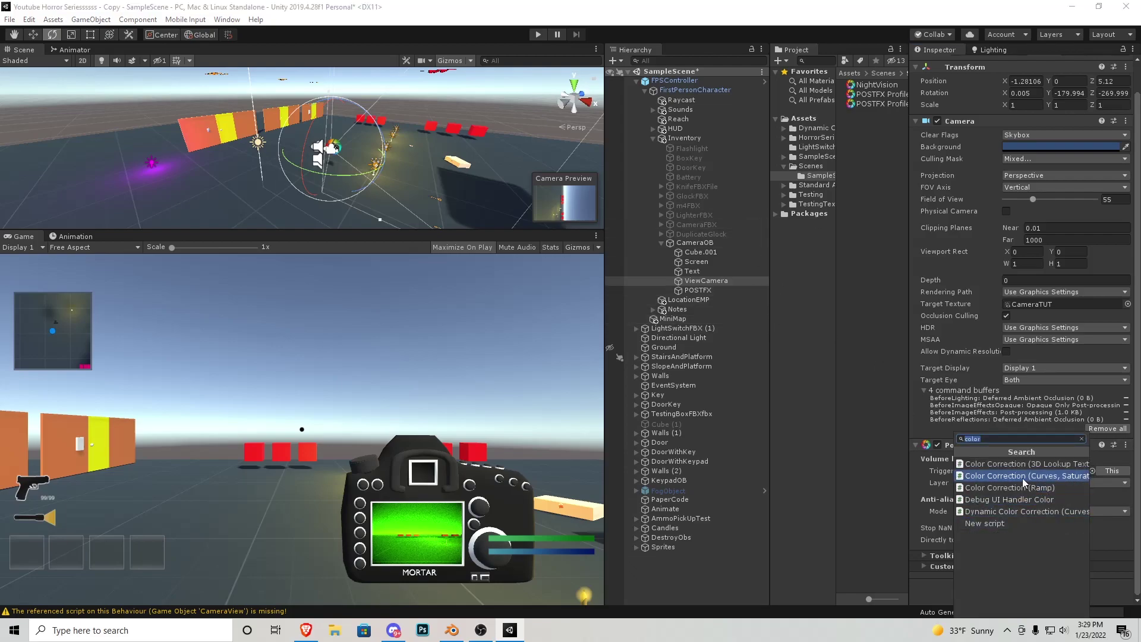
pyautogui.click(1040, 479)
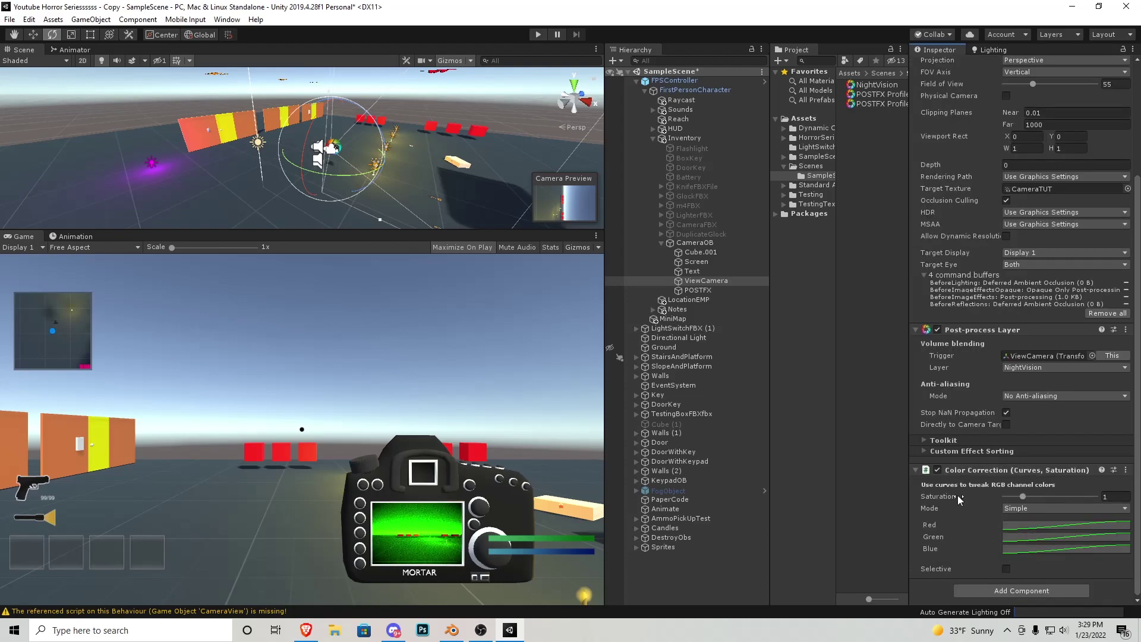
# Search the Asset Store for "color correction curve" and preview the free Dynamic Color Correction asset.
pyautogui.click(226, 24)
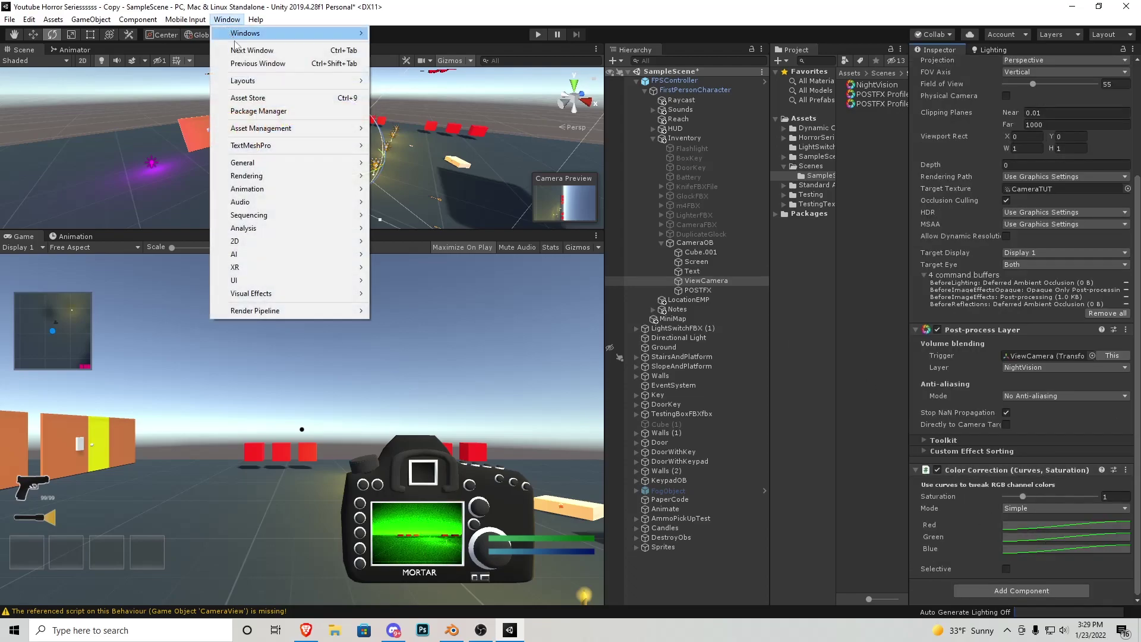
pyautogui.click(250, 96)
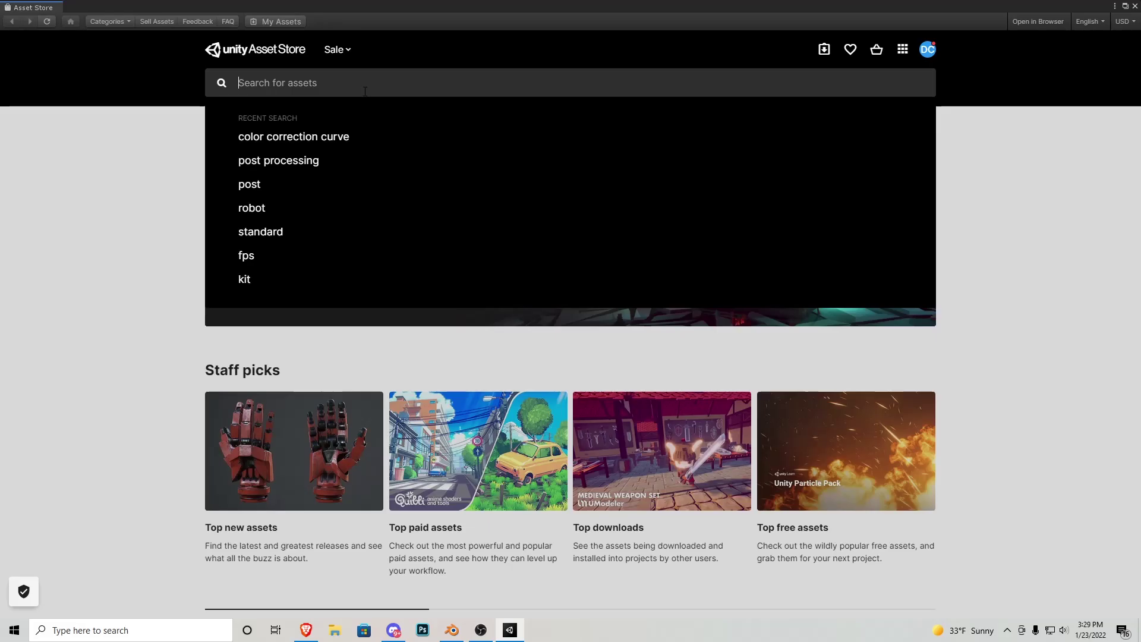
pyautogui.click(306, 137)
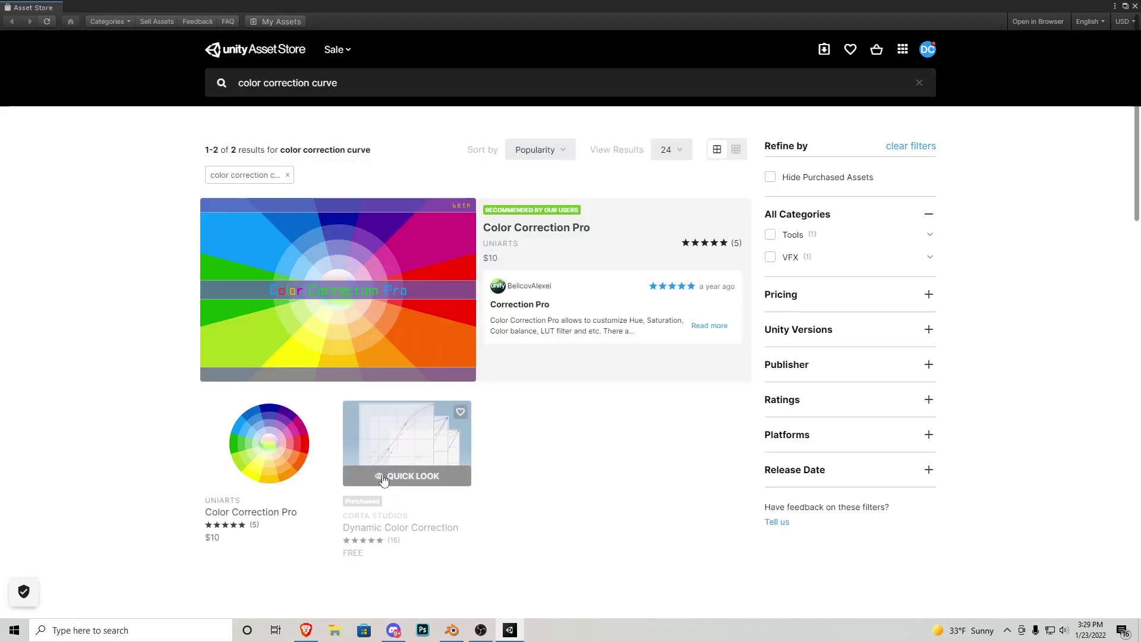
pyautogui.click(384, 477)
pyautogui.click(665, 443)
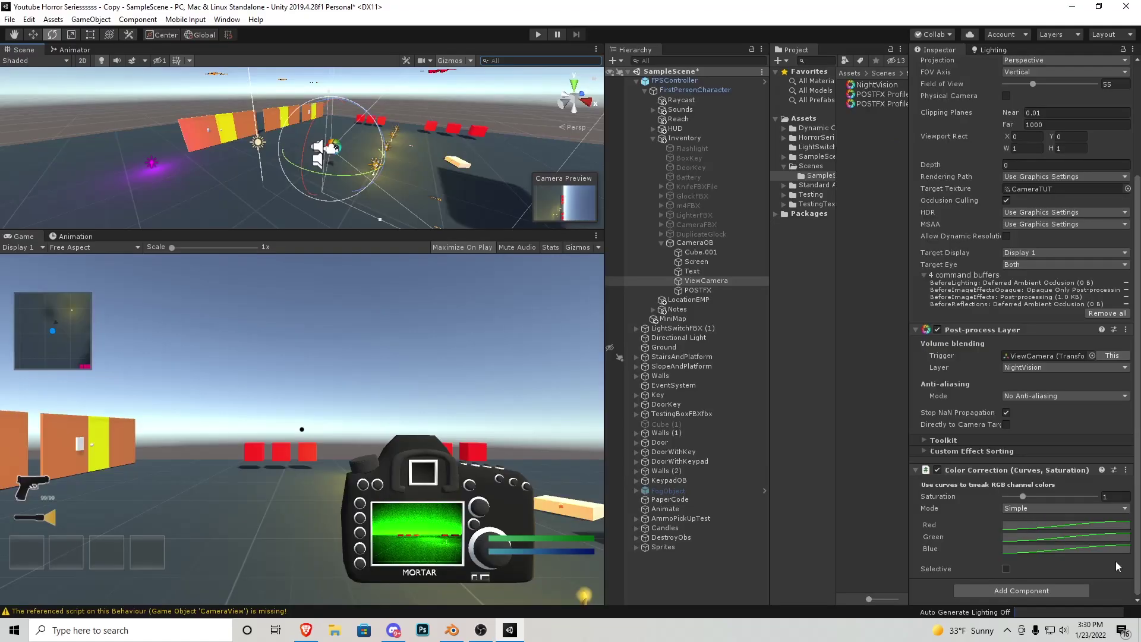
# Change ViewCamera's red, green and blue color correction curves to the straight linear preset.
pyautogui.click(1036, 526)
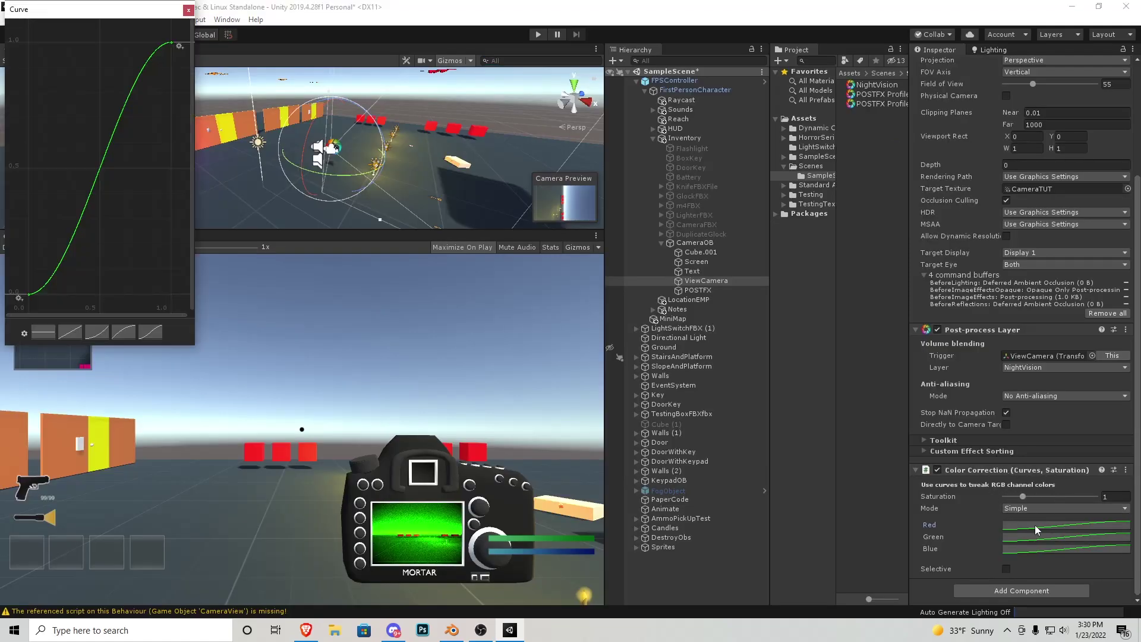
pyautogui.click(70, 333)
pyautogui.click(188, 10)
pyautogui.click(1066, 549)
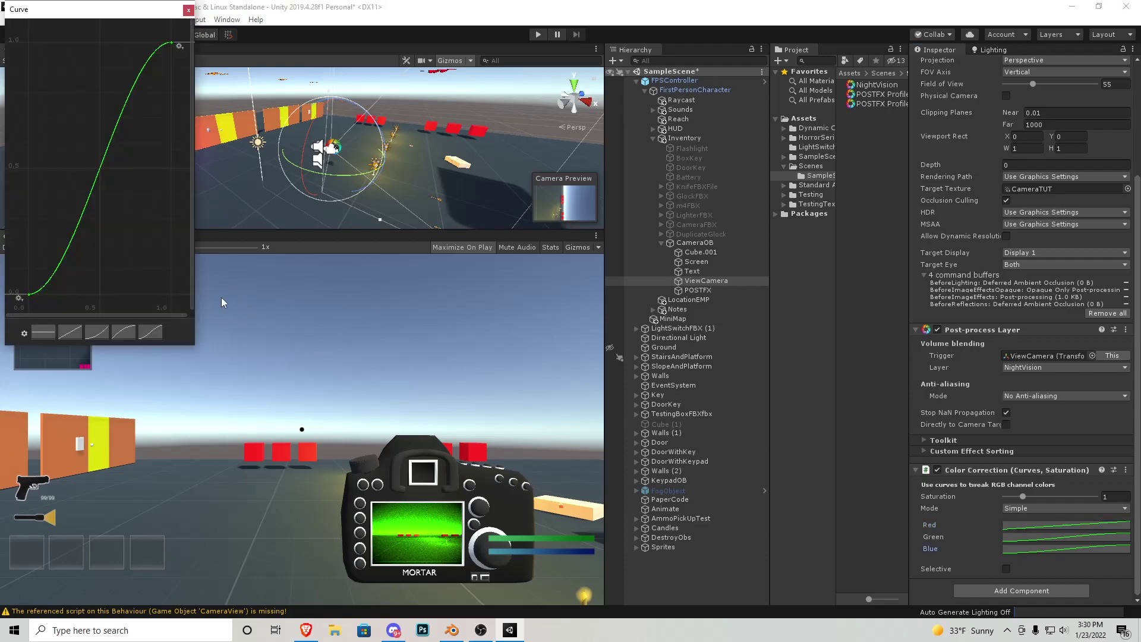
pyautogui.click(78, 333)
pyautogui.click(1065, 537)
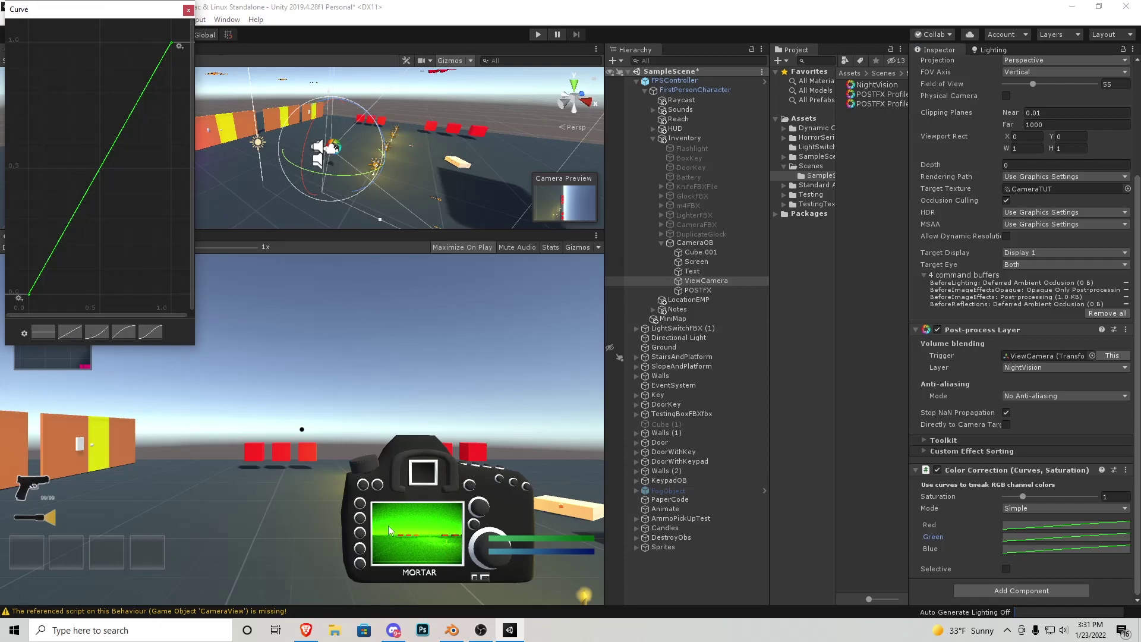
pyautogui.click(187, 10)
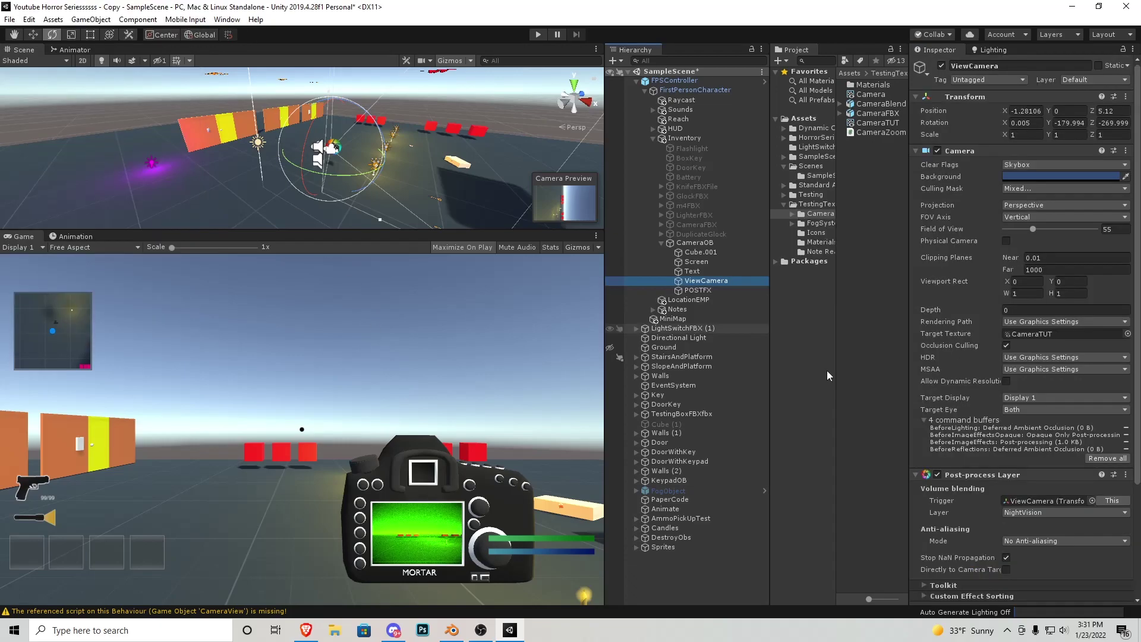
# Attach the CameraZoom script to ViewCamera, assign ViewCamera as its Camera View, and set Initial FOV to 55 and a Zoom In FOV.
pyautogui.moveTo(881, 132); pyautogui.dragTo(1061, 583)
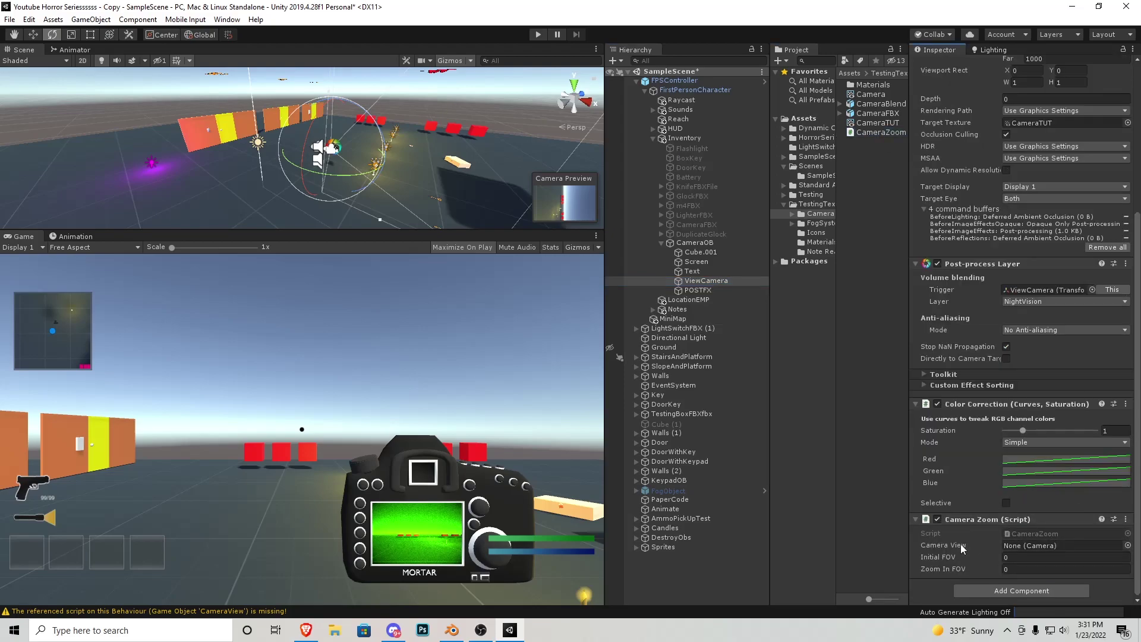
pyautogui.moveTo(705, 280); pyautogui.dragTo(1035, 544)
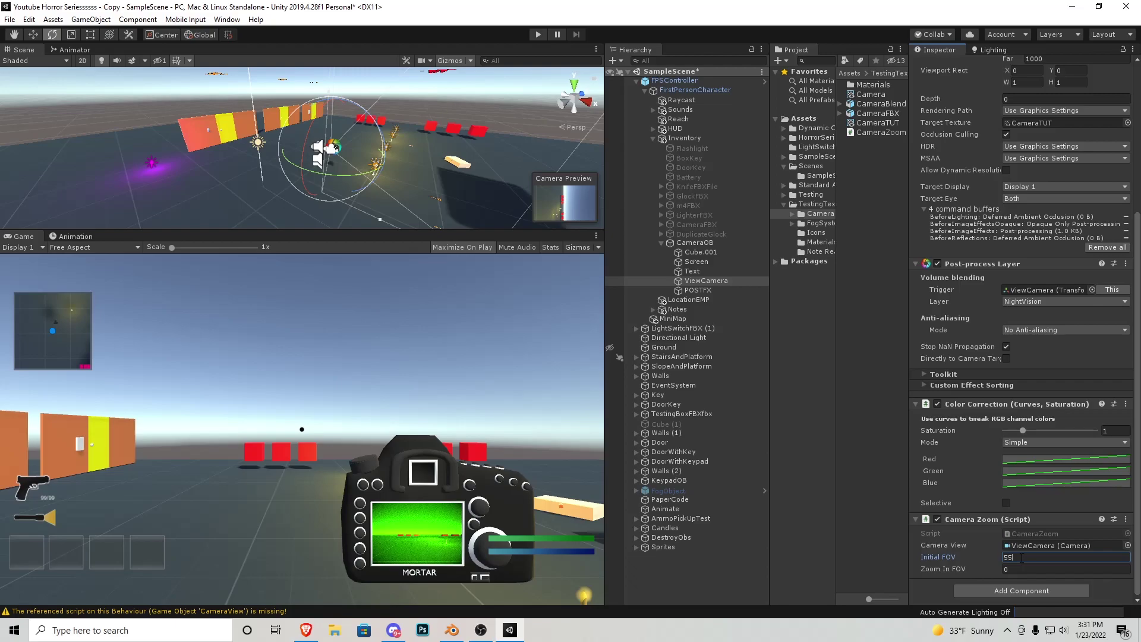
pyautogui.click(1018, 570)
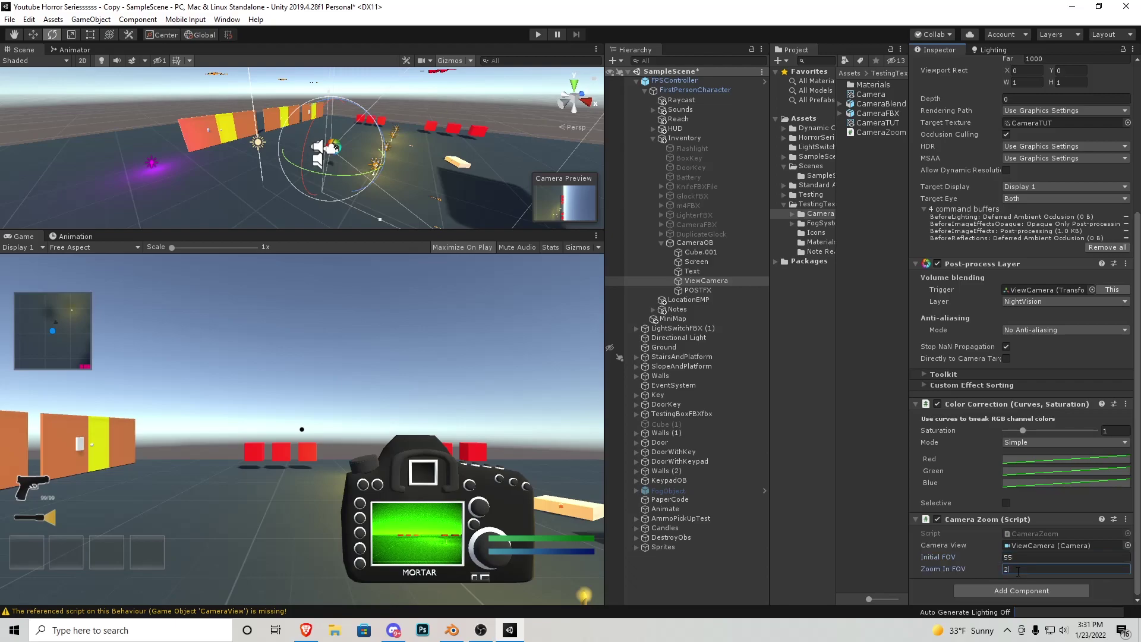
# Play the scene to test the night-vision camera's view and zoom, and exit play mode.
pyautogui.click(538, 34)
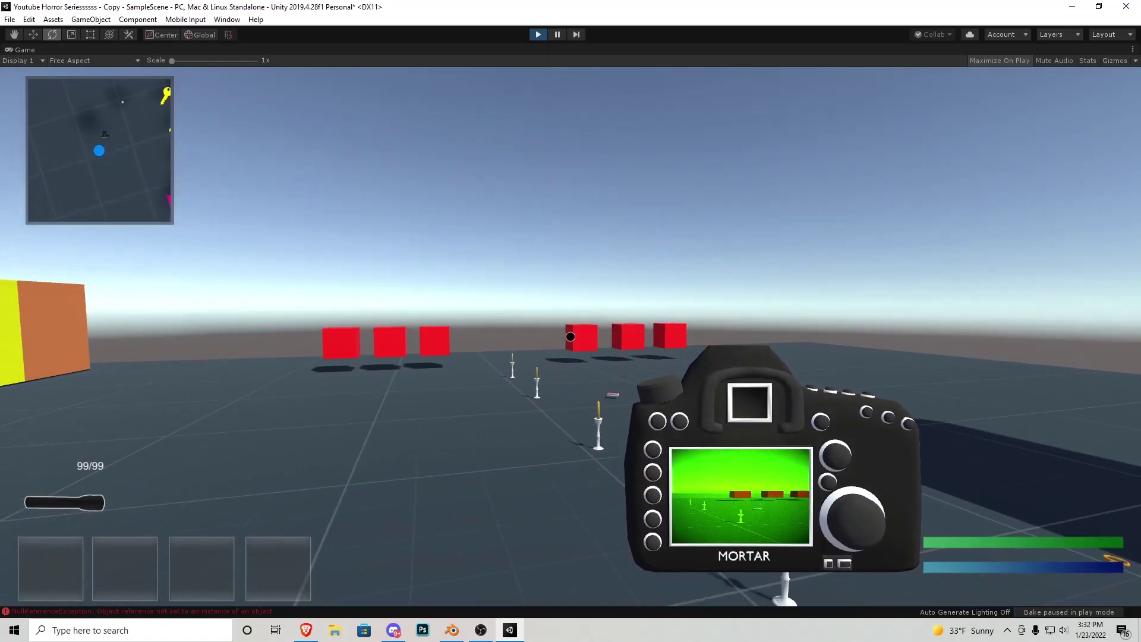
pyautogui.hotkey('ctrl', 'p')
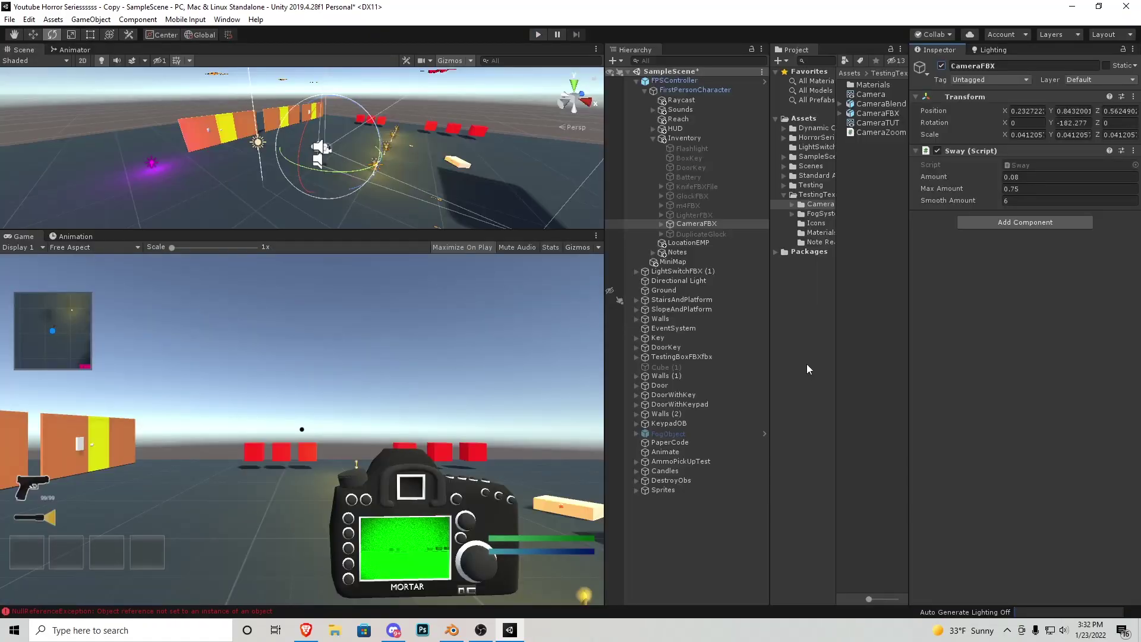